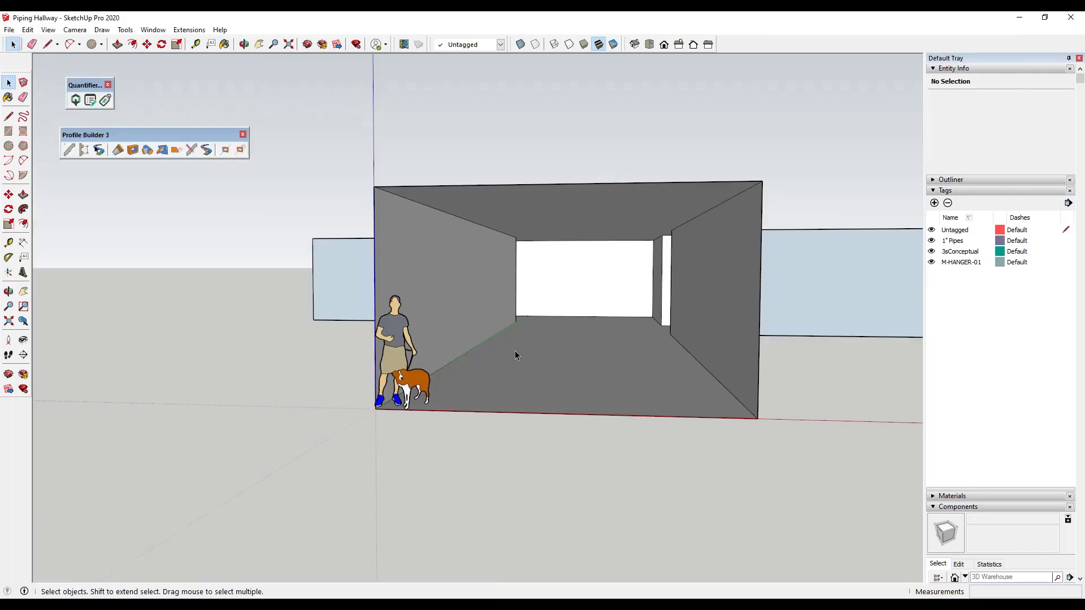
Open the Profile Builder profile dialog and draw a circle with a 1.5" radius on the ground in front of the hallway.
scroll(681, 305, up, 2)
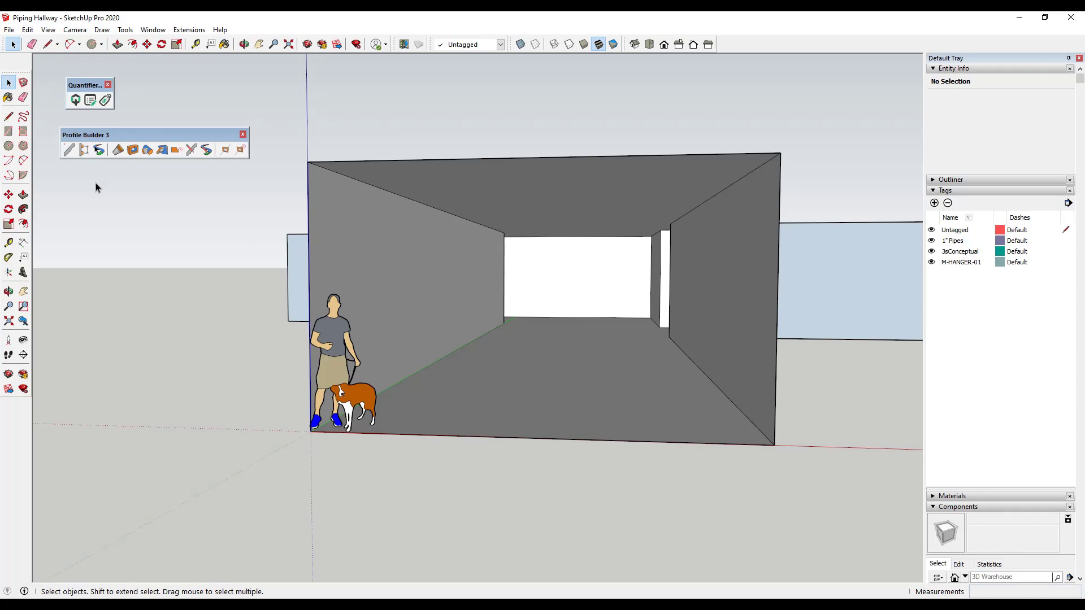
click(67, 154)
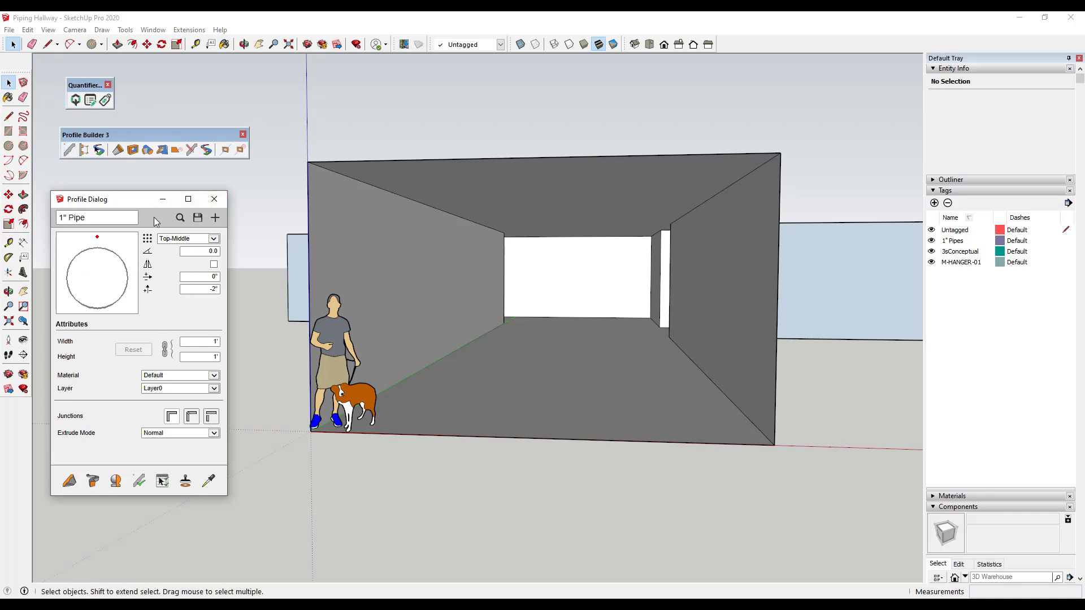
middle_drag(395, 497, 460, 531)
scroll(462, 497, up, 6)
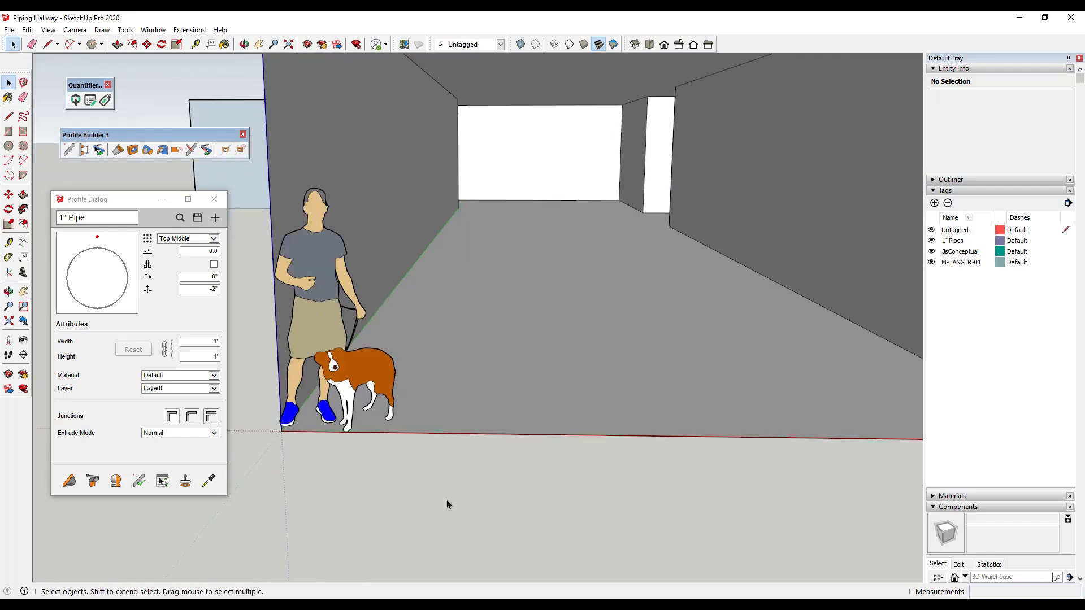
key(c)
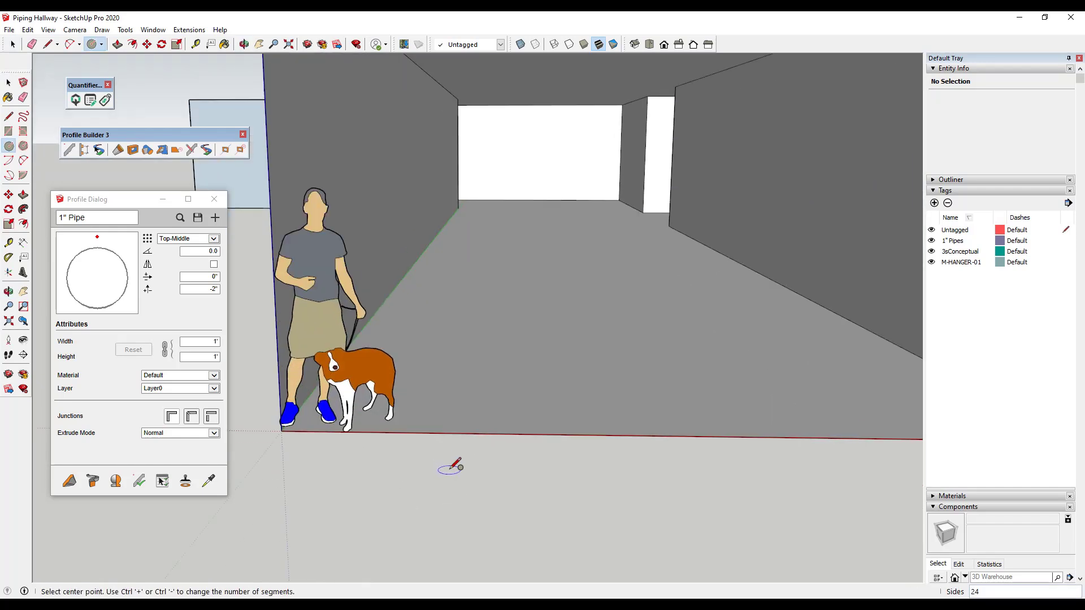
click(455, 463)
scroll(460, 465, up, 2)
text(1.)
key(Return)
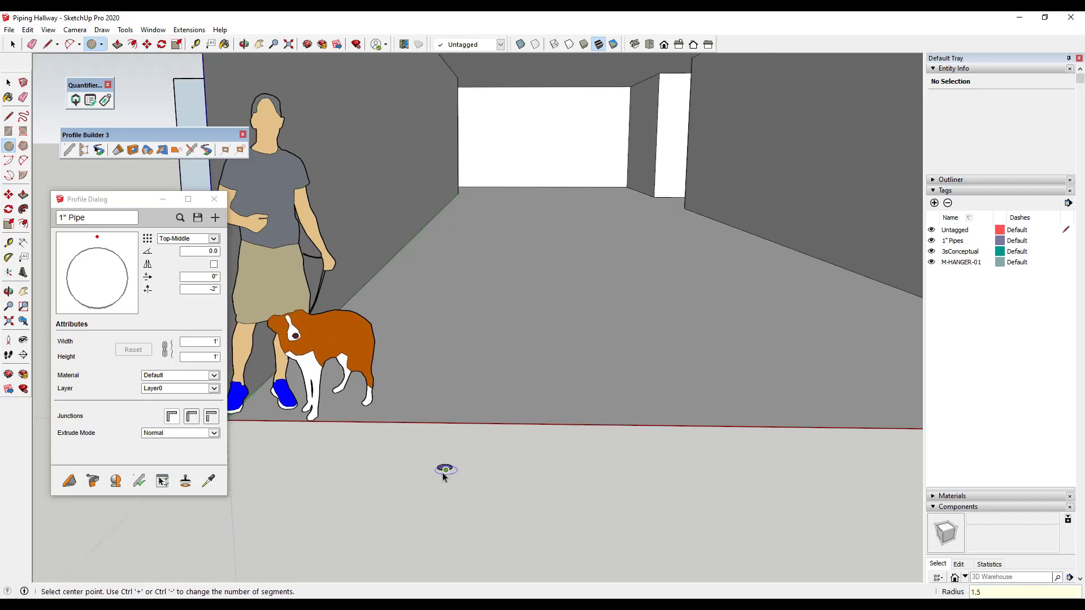
Offset the circle outward by 0.25" and delete its inner face to leave a ring-shaped pipe section.
key(space)
scroll(456, 465, up, 3)
scroll(456, 464, up, 5)
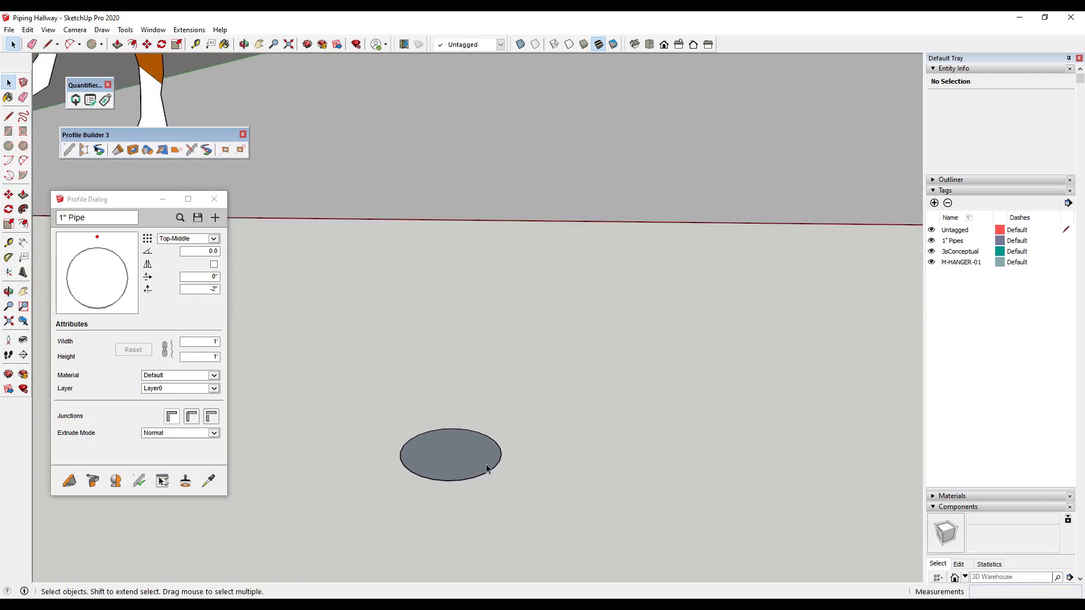
key(f)
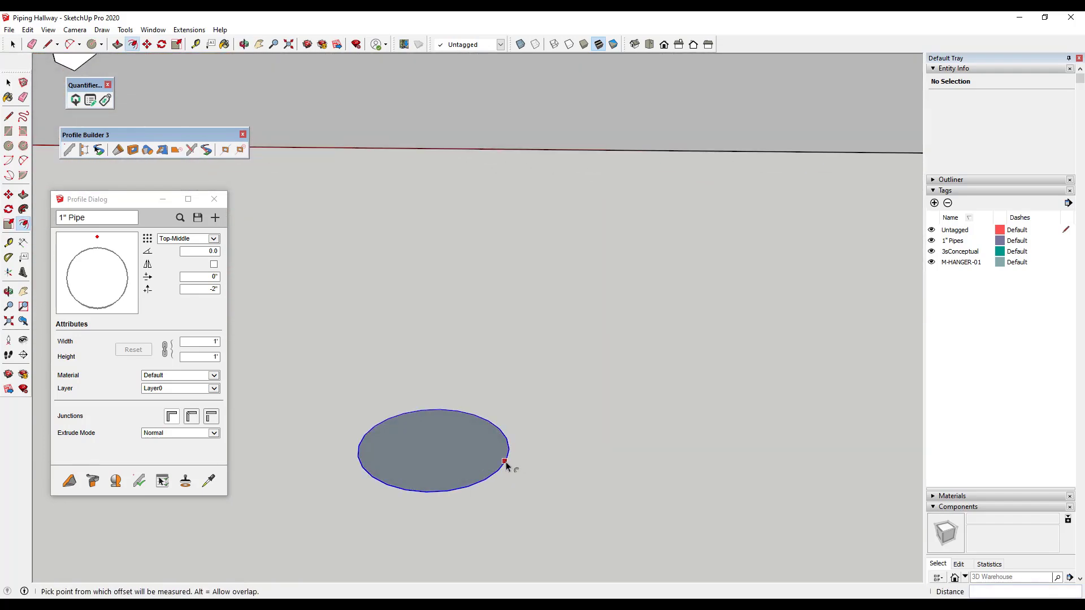
click(506, 462)
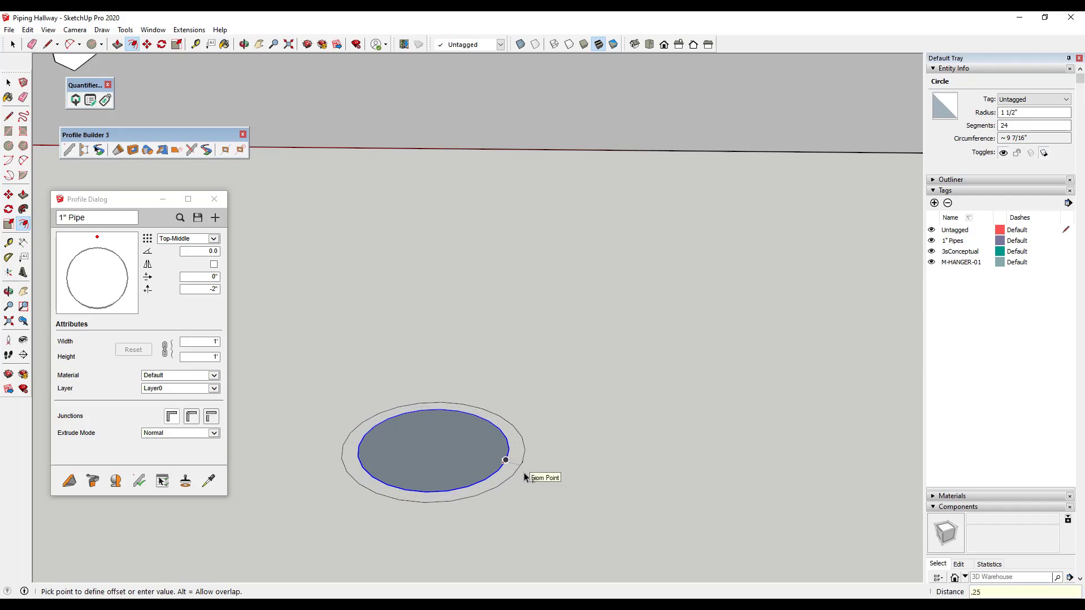
key(Return)
key(space)
click(450, 445)
key(Delete)
middle_drag(450, 486, 426, 401)
key(p)
drag(351, 401, 342, 167)
key(Escape)
key(space)
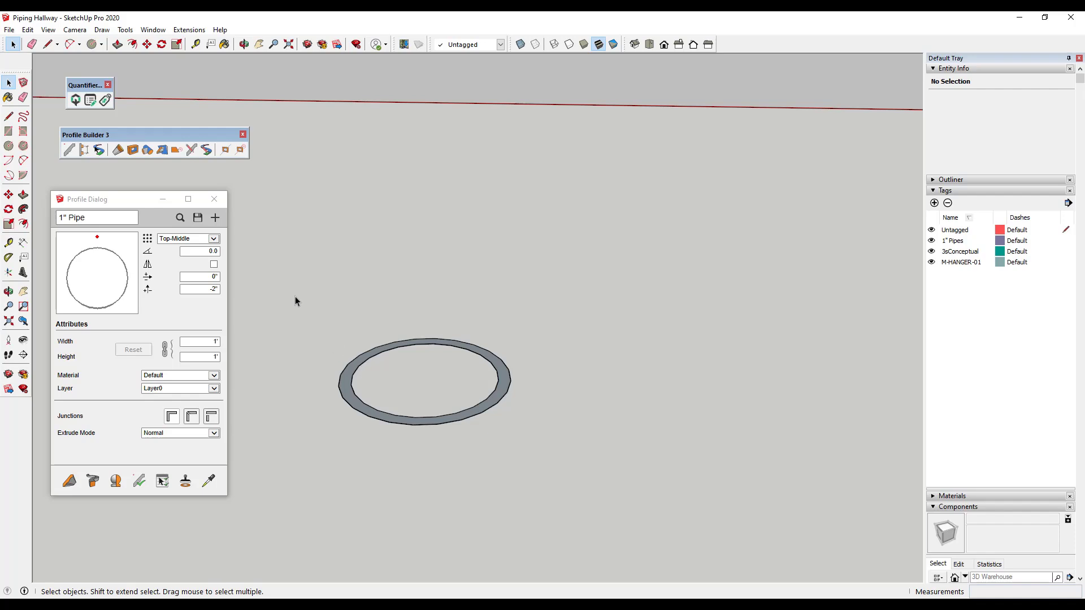
Create a new profile named 3" Pipe from the whole ring.
drag(297, 289, 583, 460)
click(215, 220)
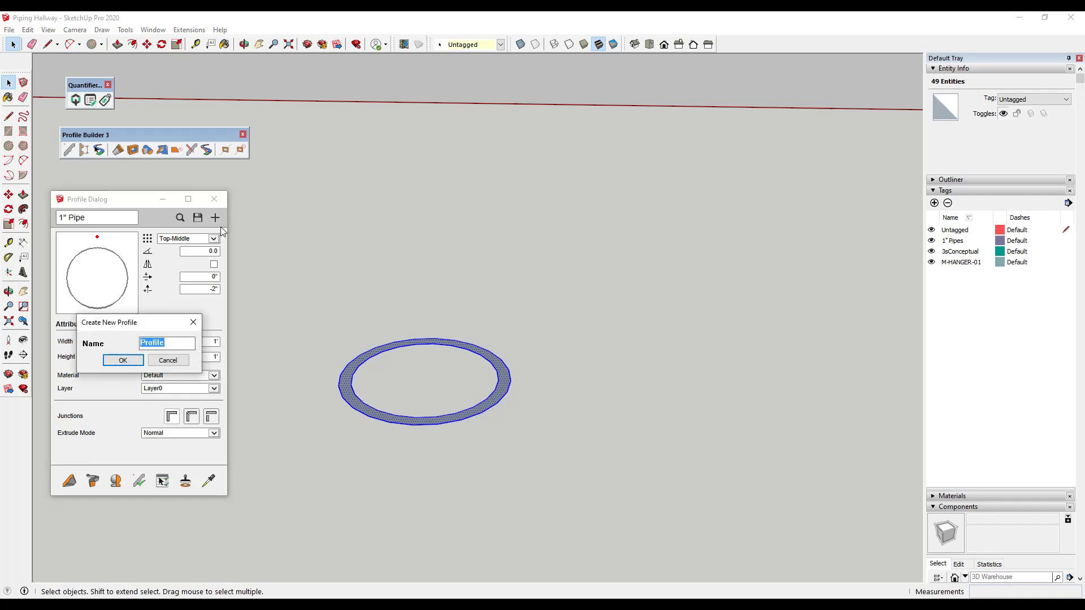
text(3)
key(Return)
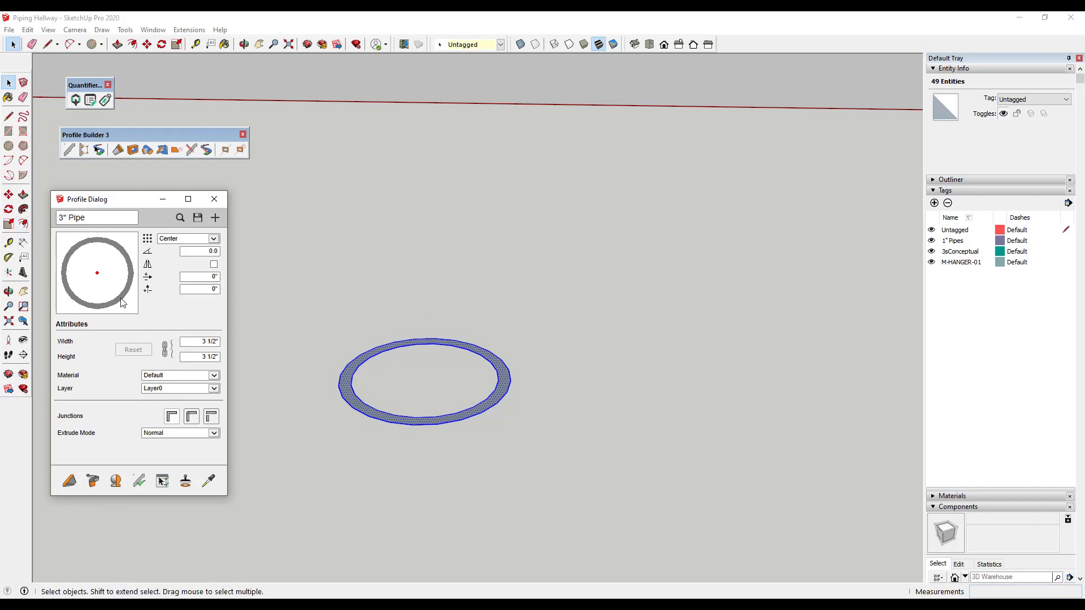
Build a short straight length of the 3" Pipe profile on the ground beside the ring.
scroll(458, 376, down, 6)
click(69, 480)
click(718, 374)
key(Return)
key(o)
mouse_move(684, 374)
mouse_down()
mouse_move(196, 218)
mouse_move(481, 292)
mouse_up()
Build a 3" Pipe run along the hallway ceiling from its front edge to the far end, turning into the left side corridor.
scroll(481, 292, down, 6)
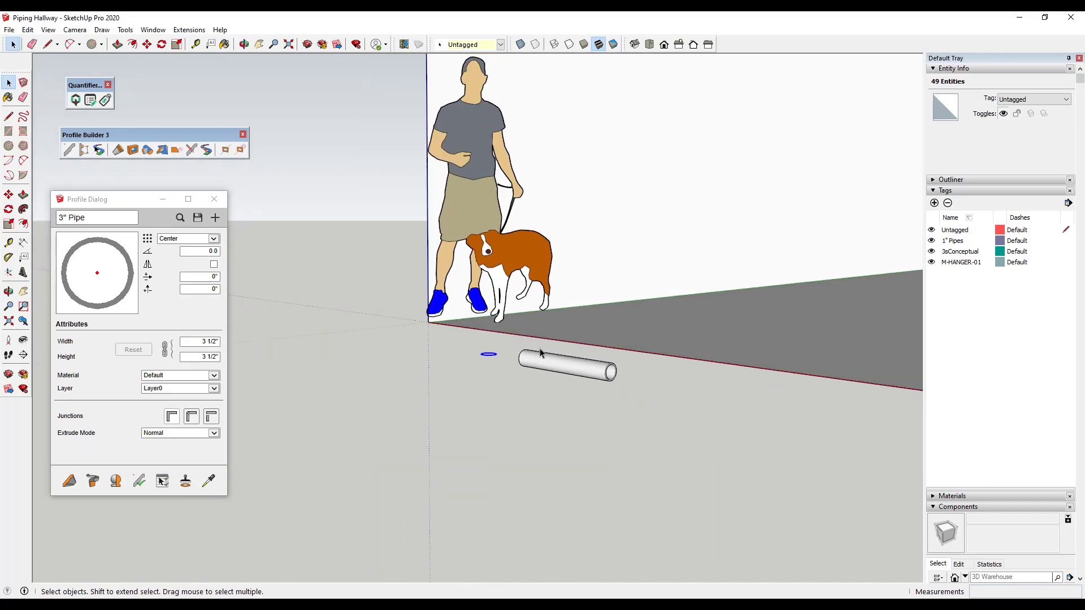
shift+drag(535, 371, 405, 213)
key(space)
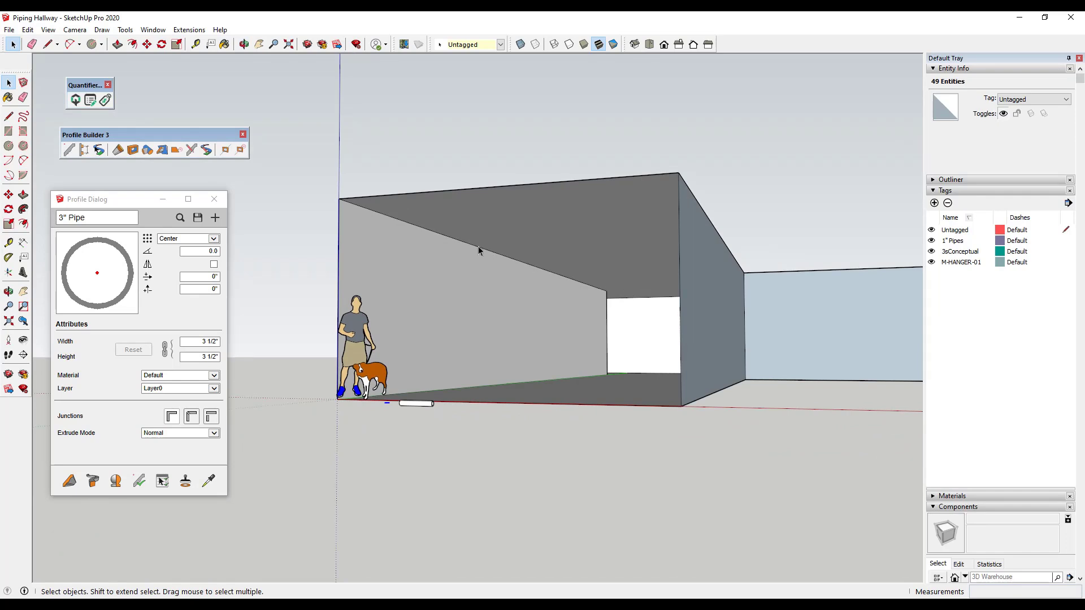
click(69, 481)
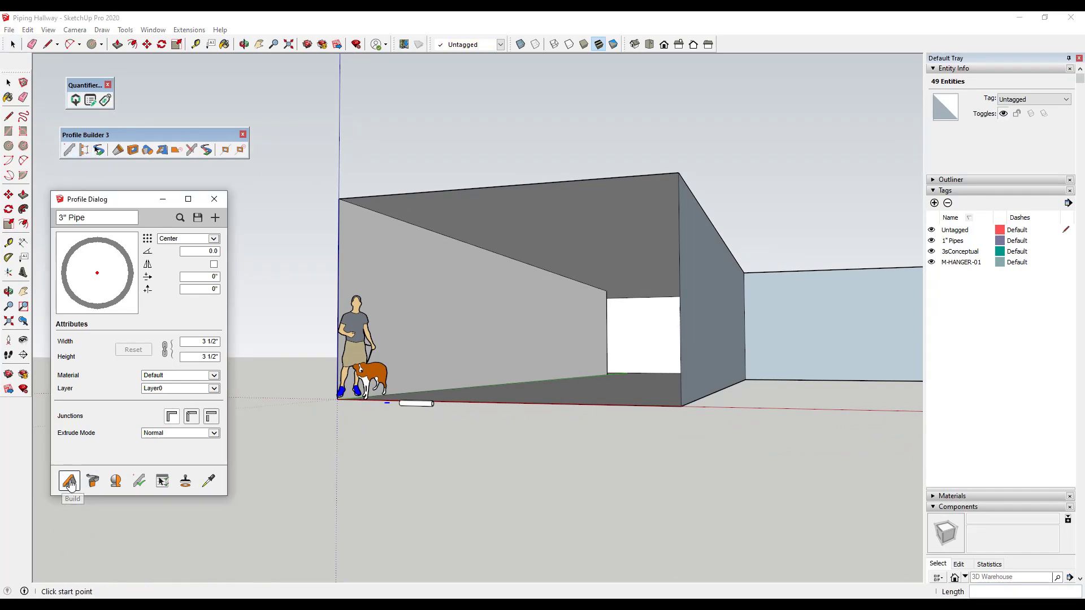
click(399, 195)
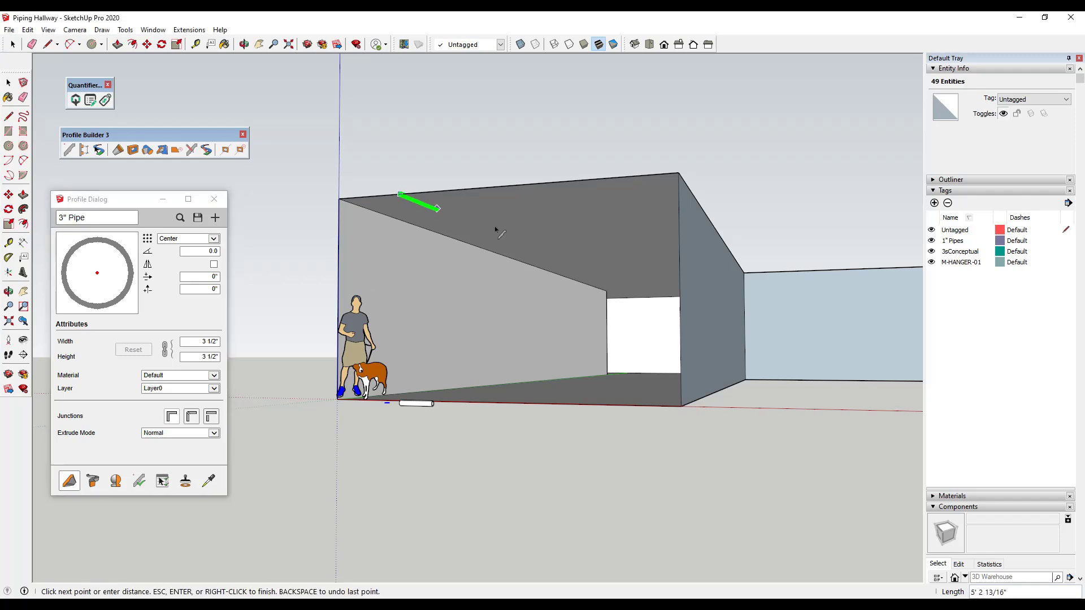
click(630, 289)
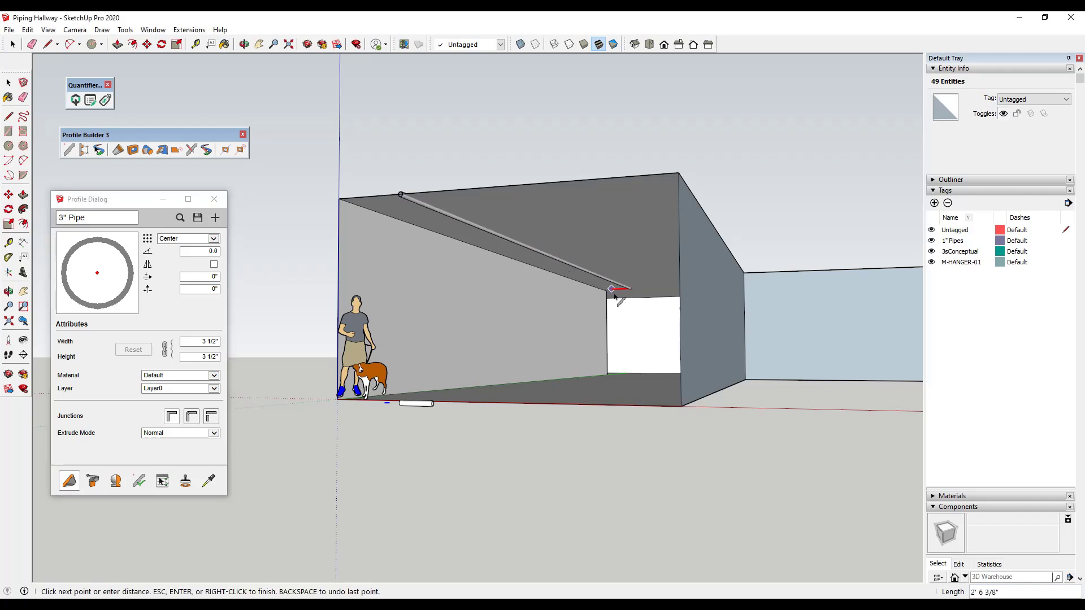
scroll(621, 293, up, 6)
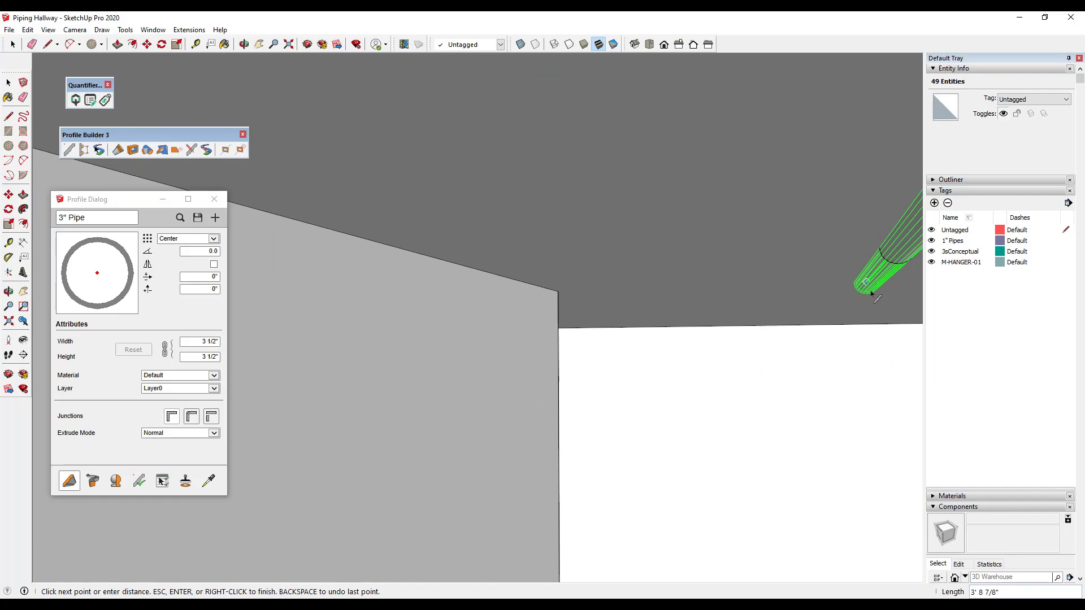
scroll(622, 302, down, 5)
scroll(602, 299, down, 2)
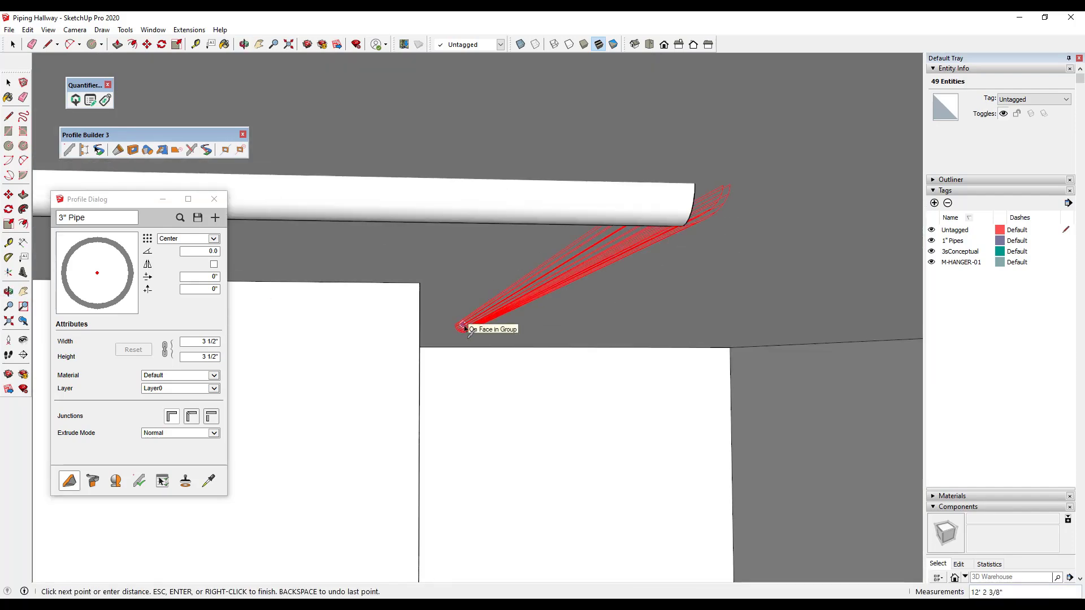
key(Return)
Select the ceiling pipe run and set the profile's placement point to Top-Middle.
middle_drag(499, 326, 453, 399)
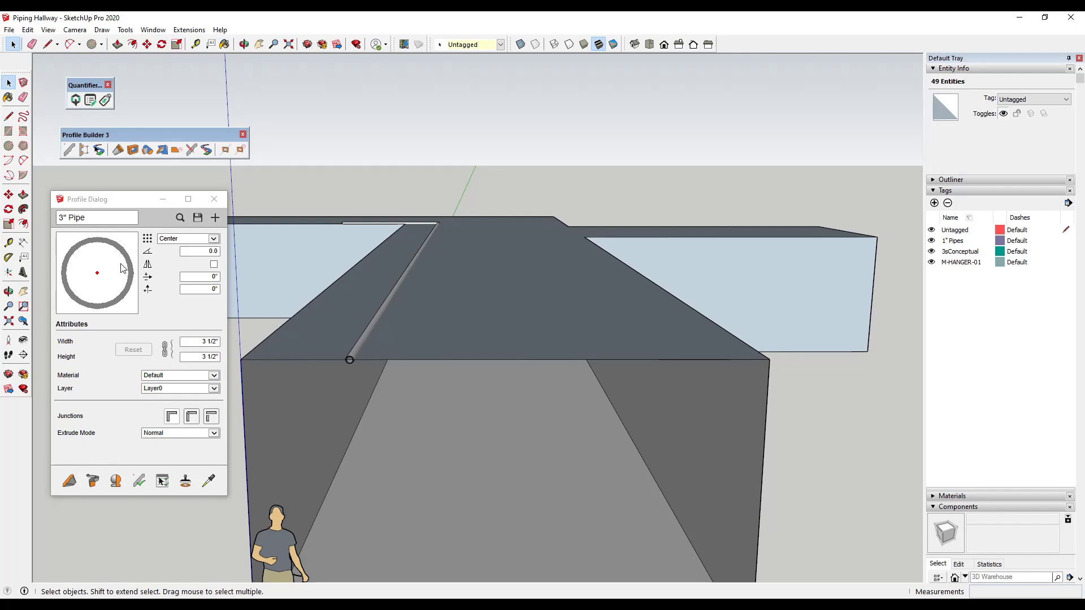
middle_drag(354, 313, 322, 315)
scroll(382, 305, up, 3)
scroll(416, 344, down, 5)
middle_drag(416, 344, 417, 289)
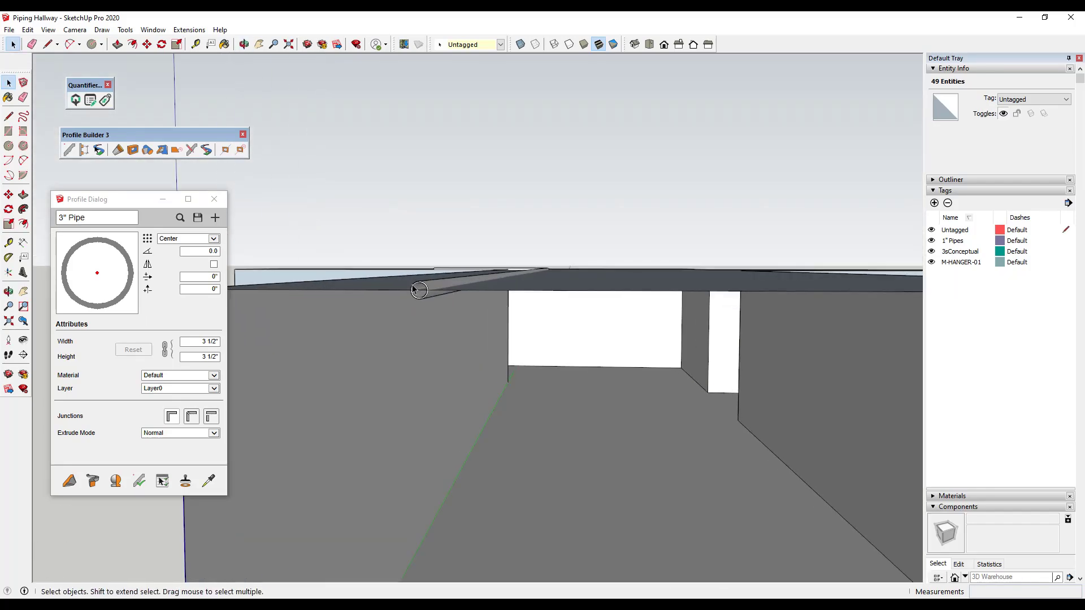
scroll(413, 288, up, 2)
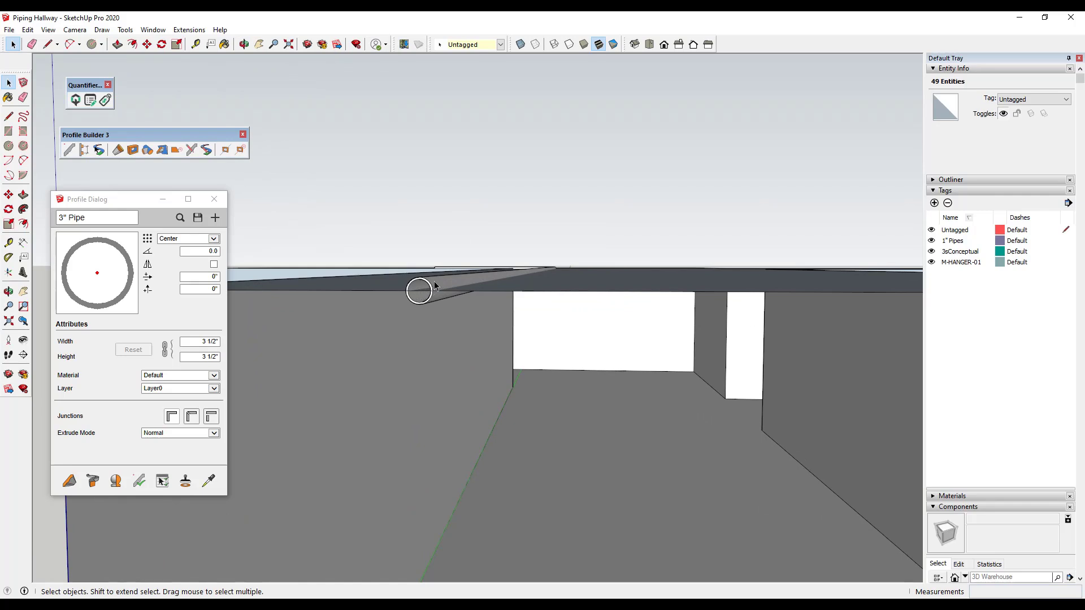
click(438, 286)
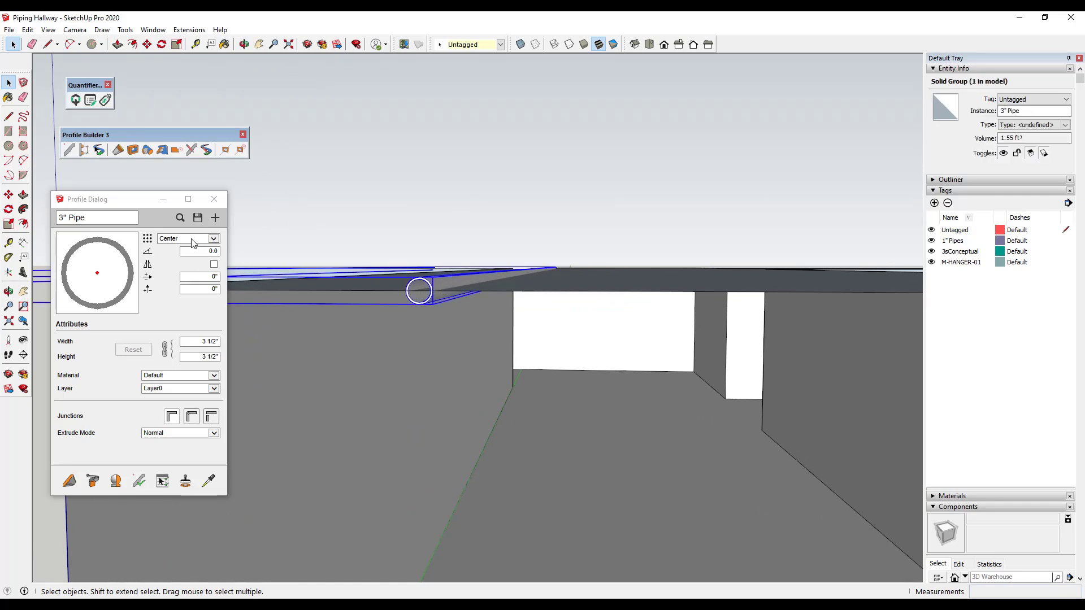
click(189, 241)
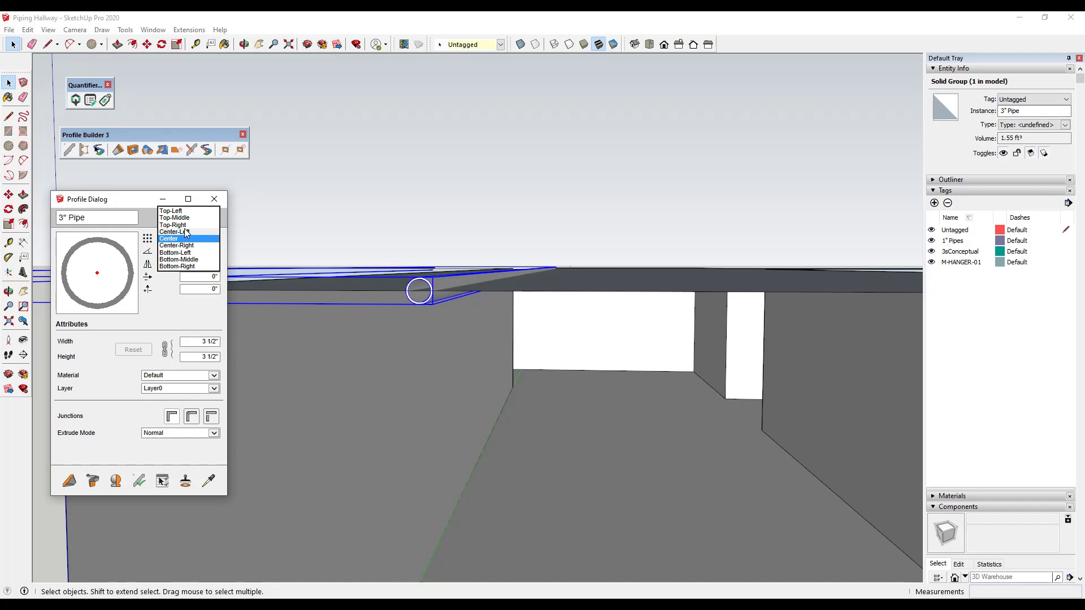
click(186, 218)
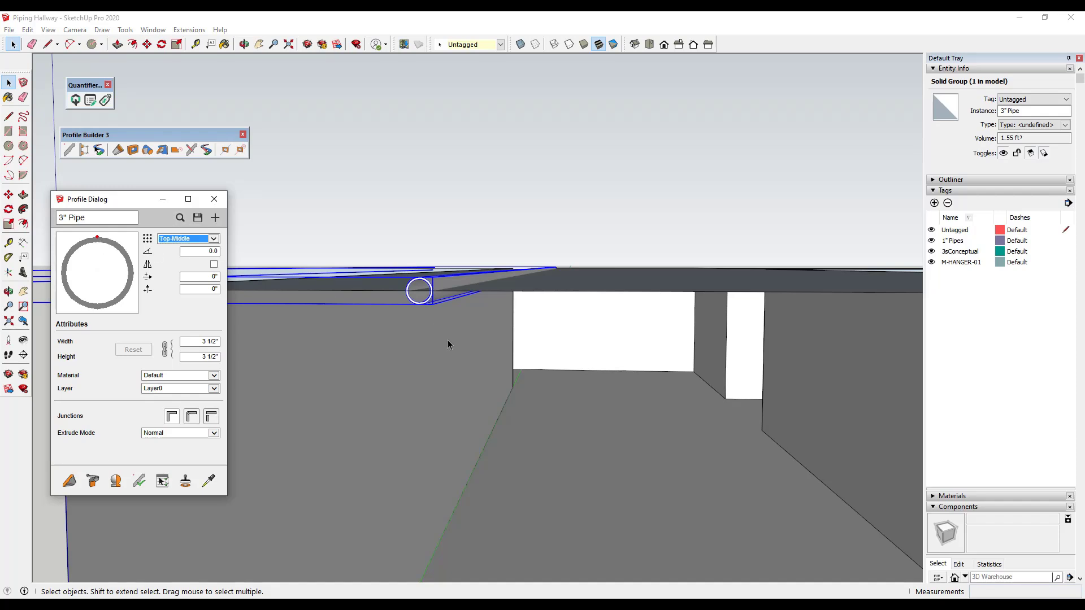
Apply all the profile properties, including the placement point, to the selected ceiling pipe.
middle_drag(475, 353, 482, 338)
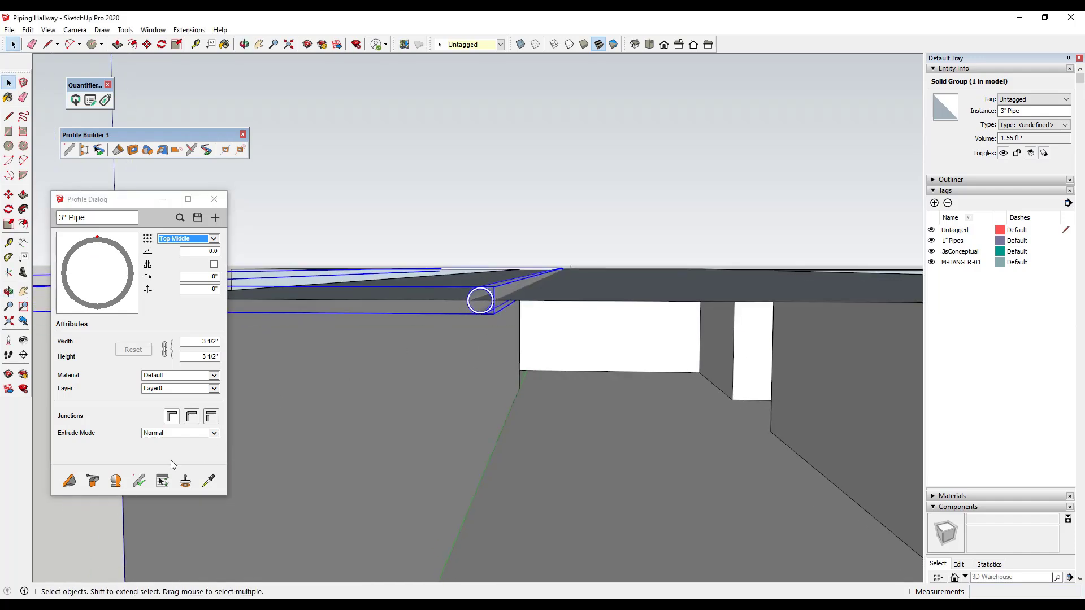
click(139, 485)
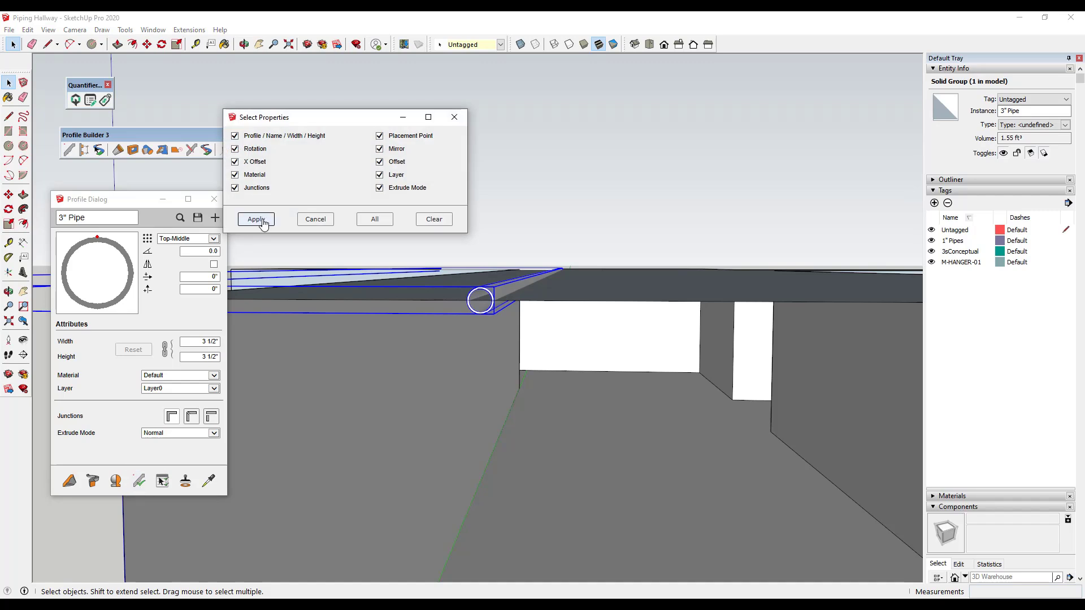
click(260, 222)
middle_drag(529, 287, 497, 285)
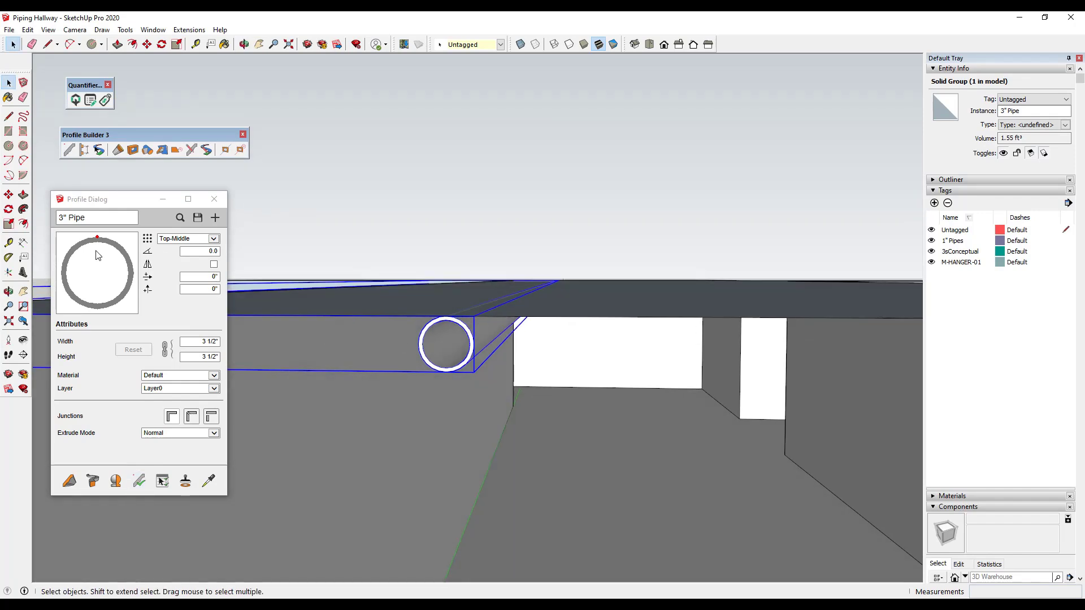
Build a trial 3" Pipe along the ceiling beside the existing run using the Top-Middle placement, and delete it.
middle_drag(561, 324, 270, 259)
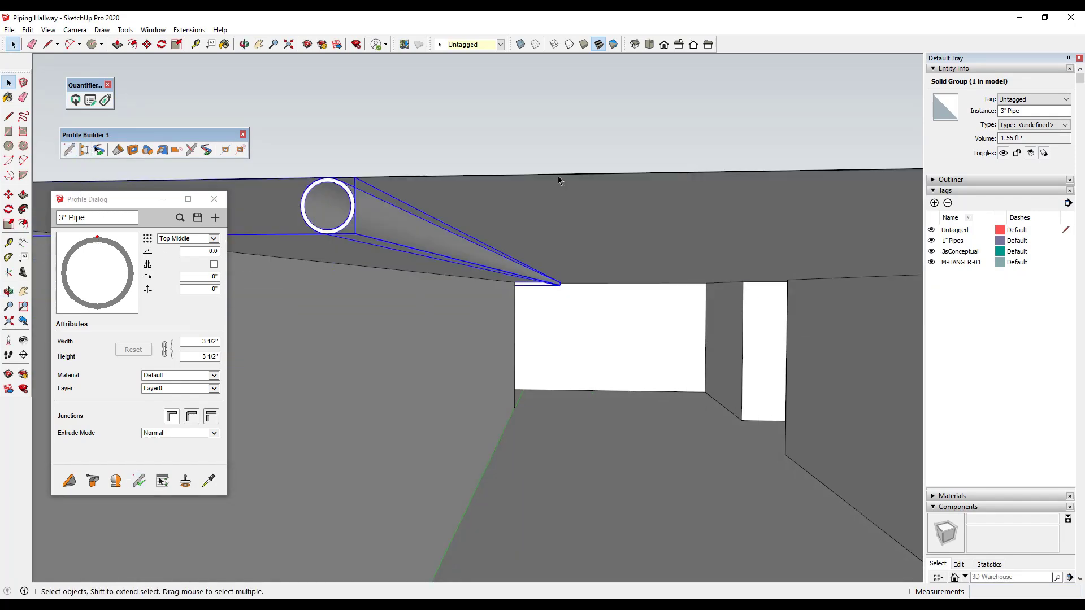
click(69, 481)
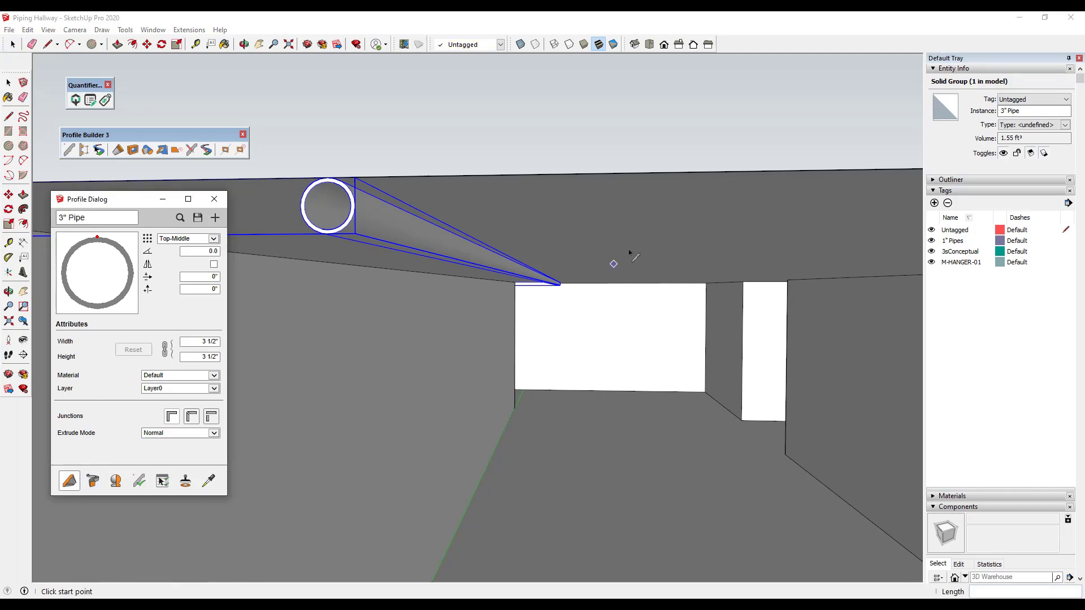
click(570, 175)
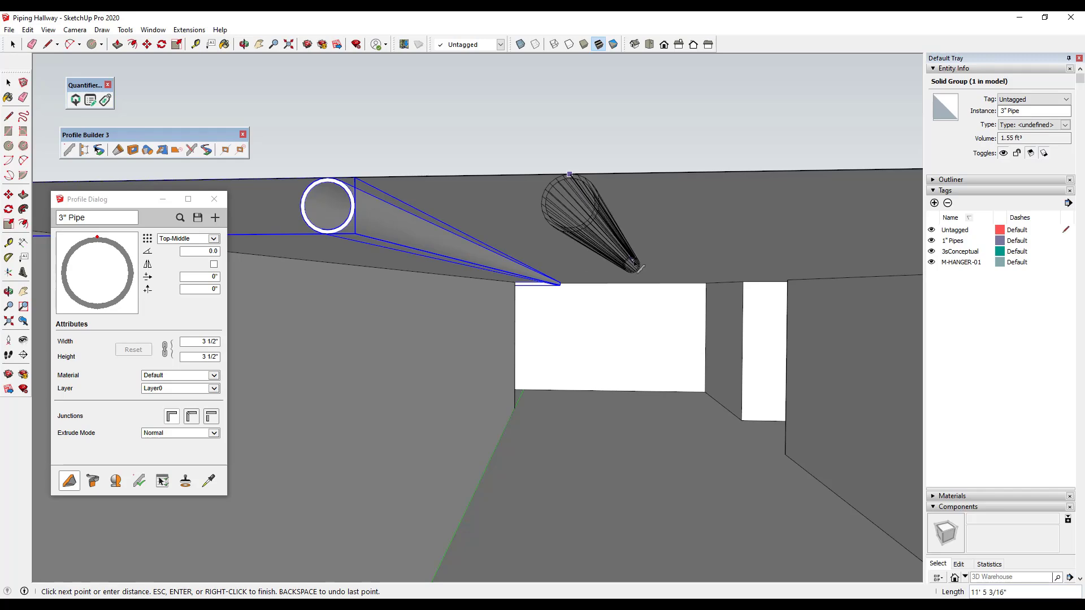
click(581, 265)
key(Return)
middle_drag(582, 264, 591, 172)
click(587, 196)
key(Delete)
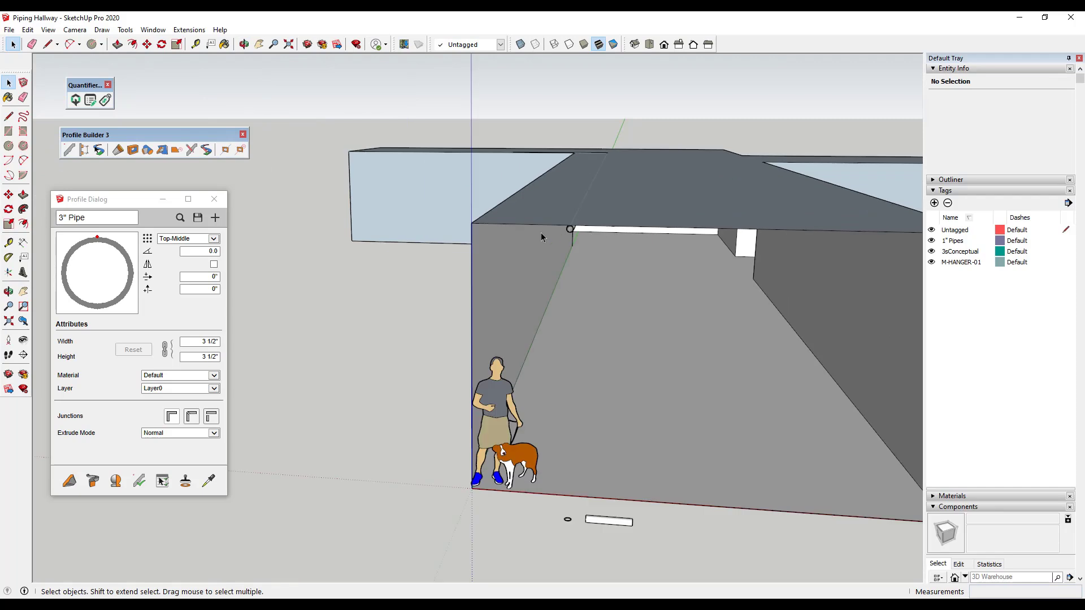
Select the ceiling pipe run and set the profile's vertical offset to -1".
middle_drag(541, 232, 524, 162)
scroll(575, 236, up, 6)
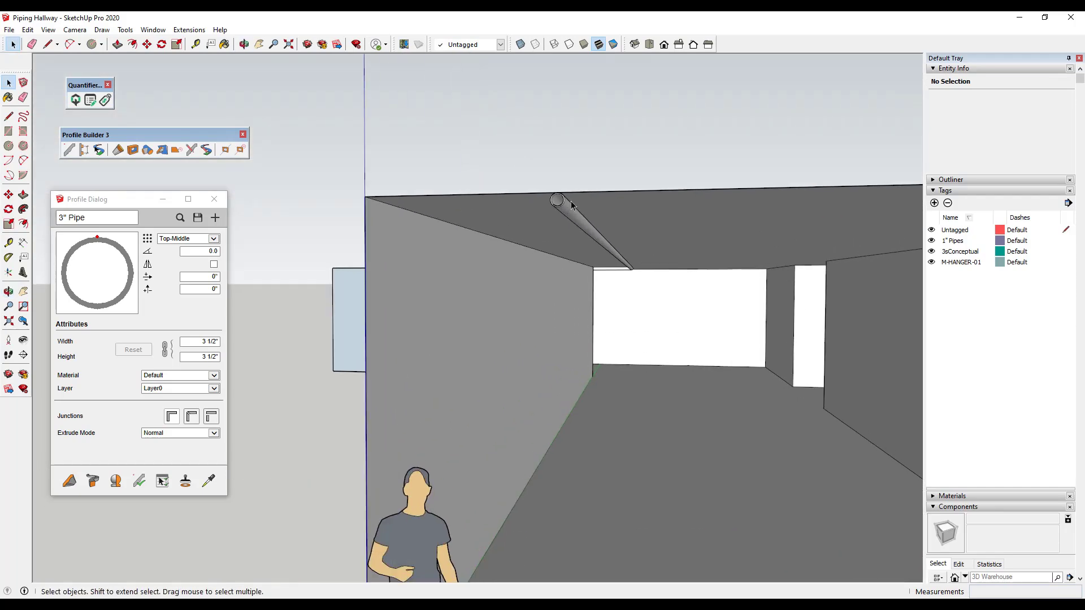
scroll(568, 265, down, 5)
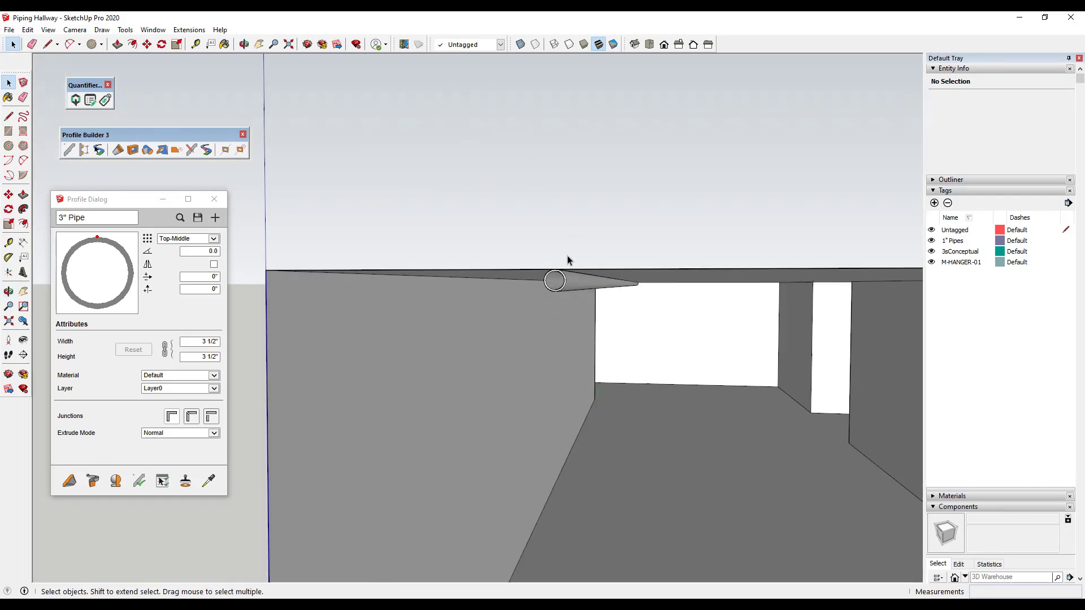
click(566, 289)
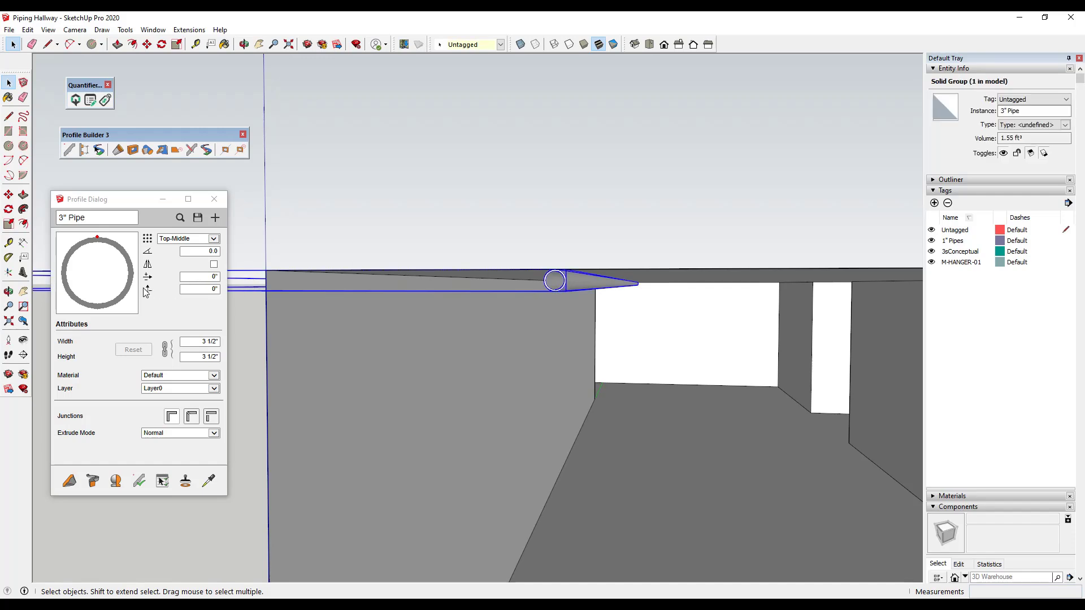
click(193, 290)
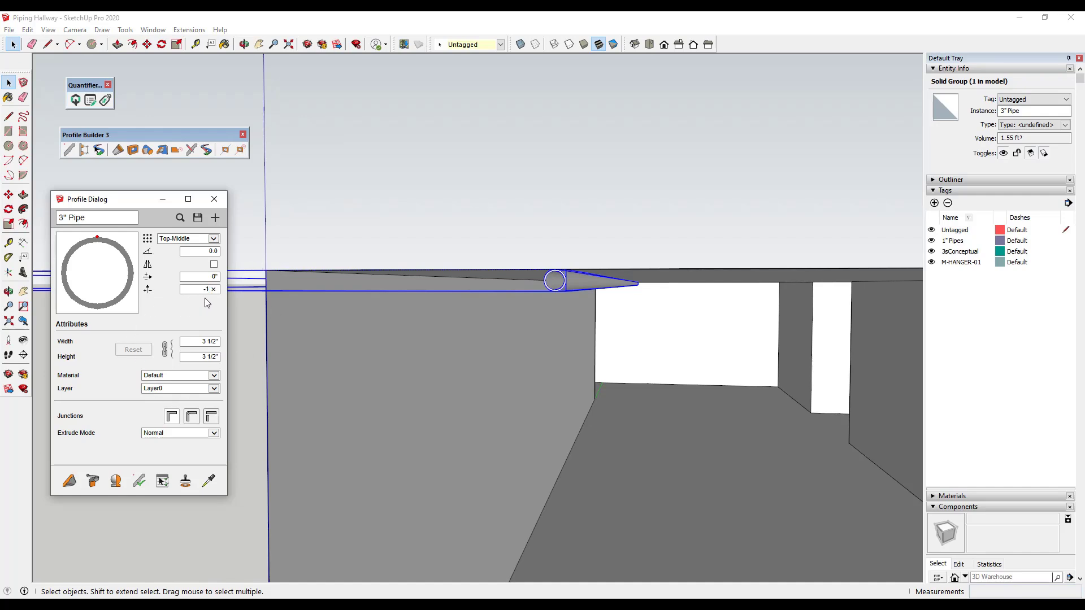
text(-1)
key(Return)
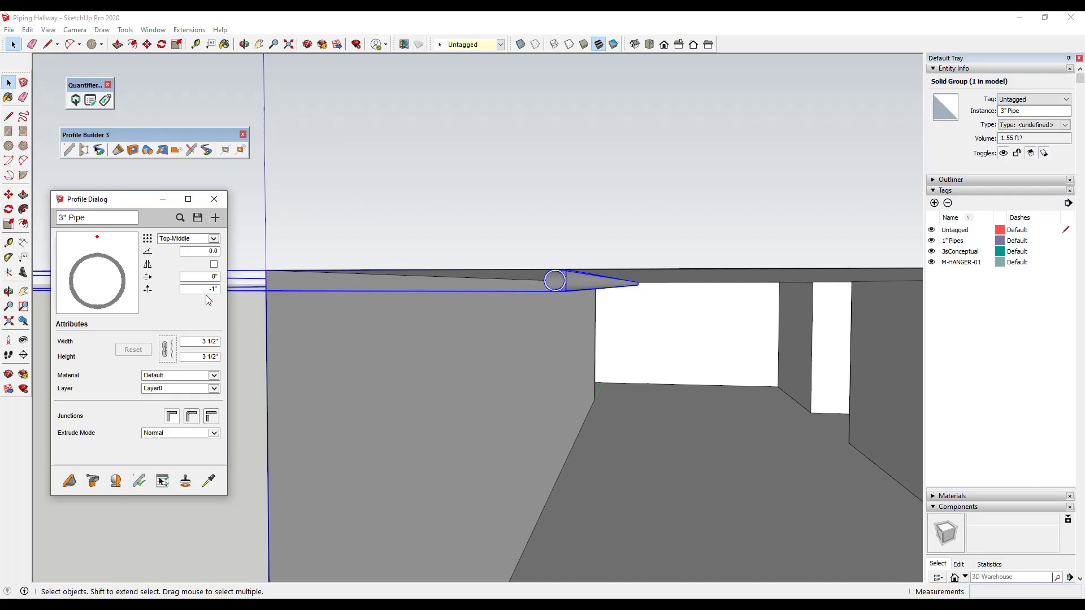
Apply all the profile properties, including the -1" offset, to the selected pipe run and inspect its gap below the ceiling.
click(140, 483)
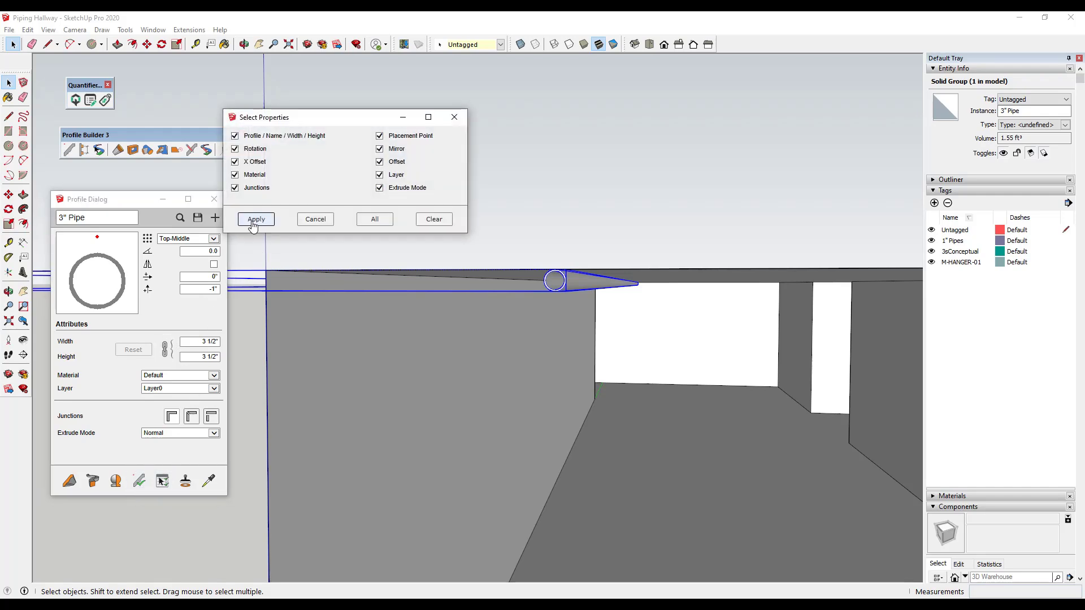
click(255, 220)
mouse_move(576, 285)
middle_down()
mouse_move(562, 274)
mouse_move(573, 283)
mouse_move(562, 283)
middle_up()
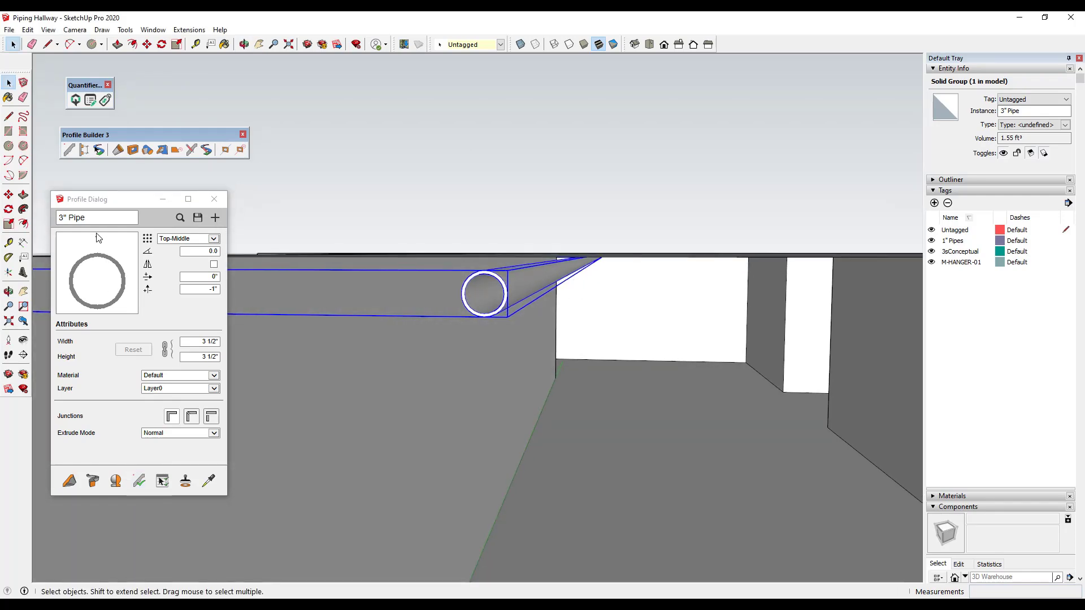
middle_drag(555, 254, 499, 267)
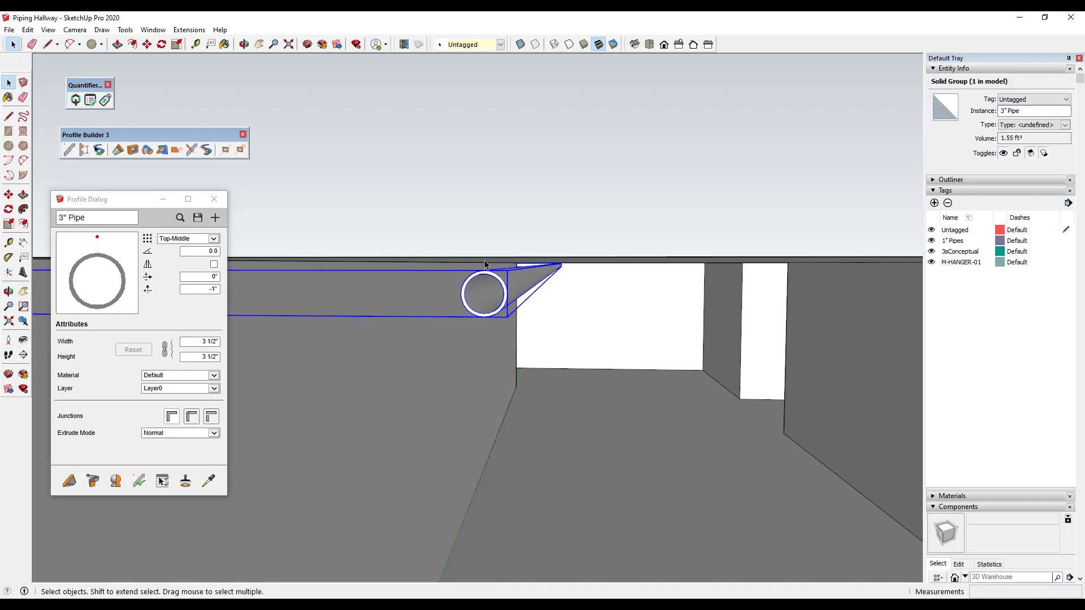
scroll(513, 308, down, 6)
mouse_move(525, 305)
middle_down()
mouse_move(521, 316)
mouse_move(525, 303)
middle_up()
scroll(523, 303, up, 5)
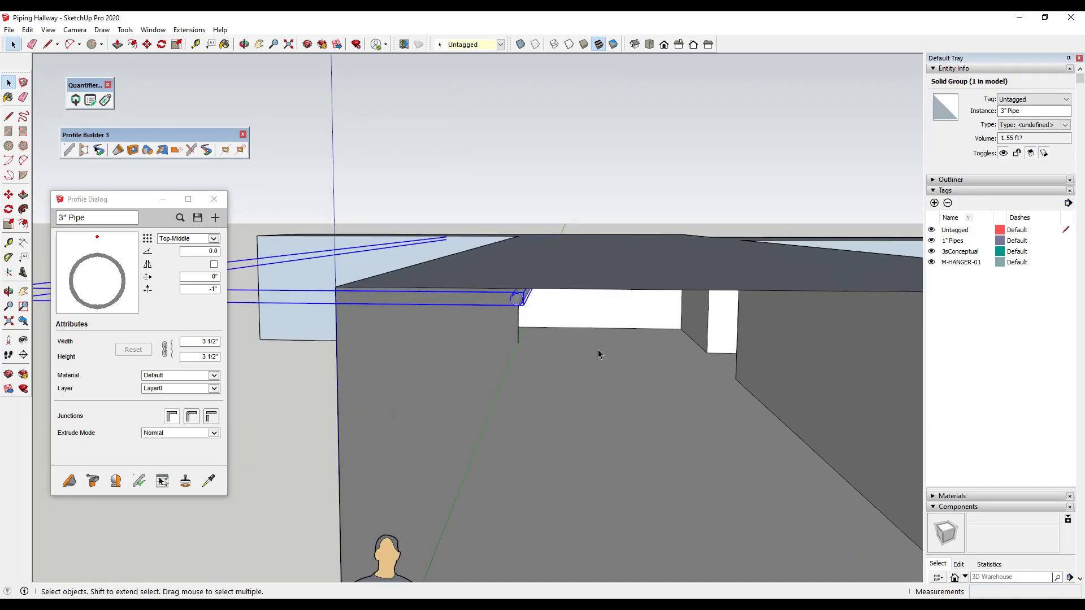
Delete the ceiling pipe run and save the 3" Pipe profile in the Piping folder.
key(Delete)
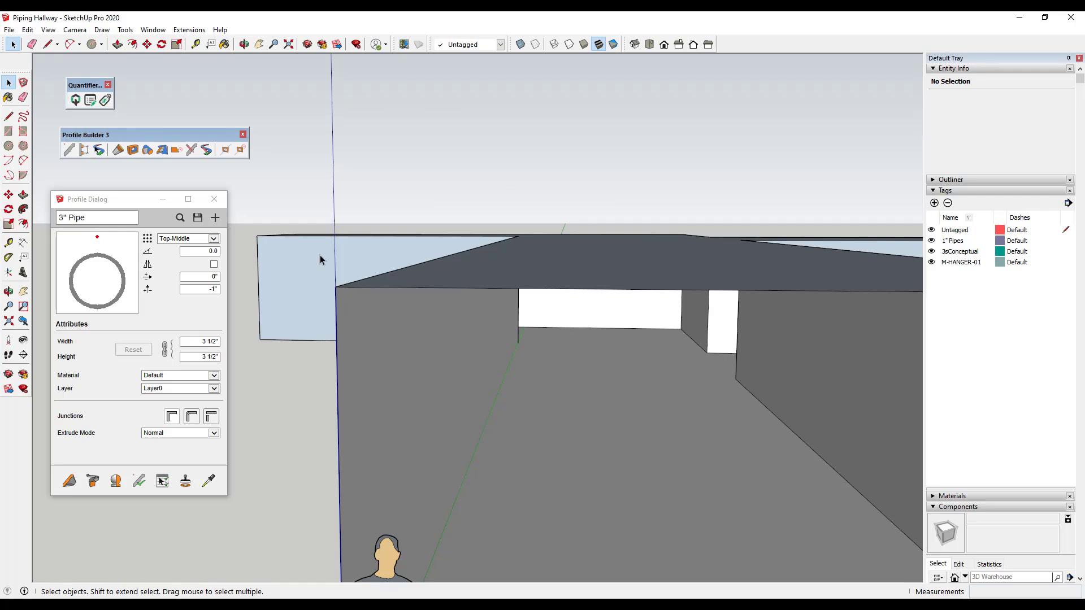
click(197, 217)
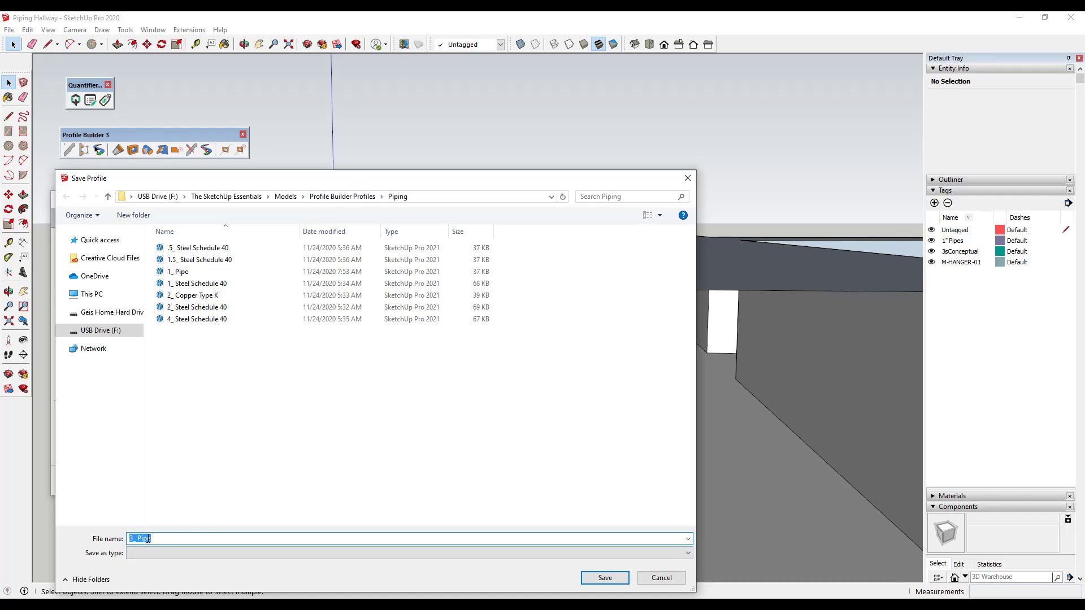
click(605, 578)
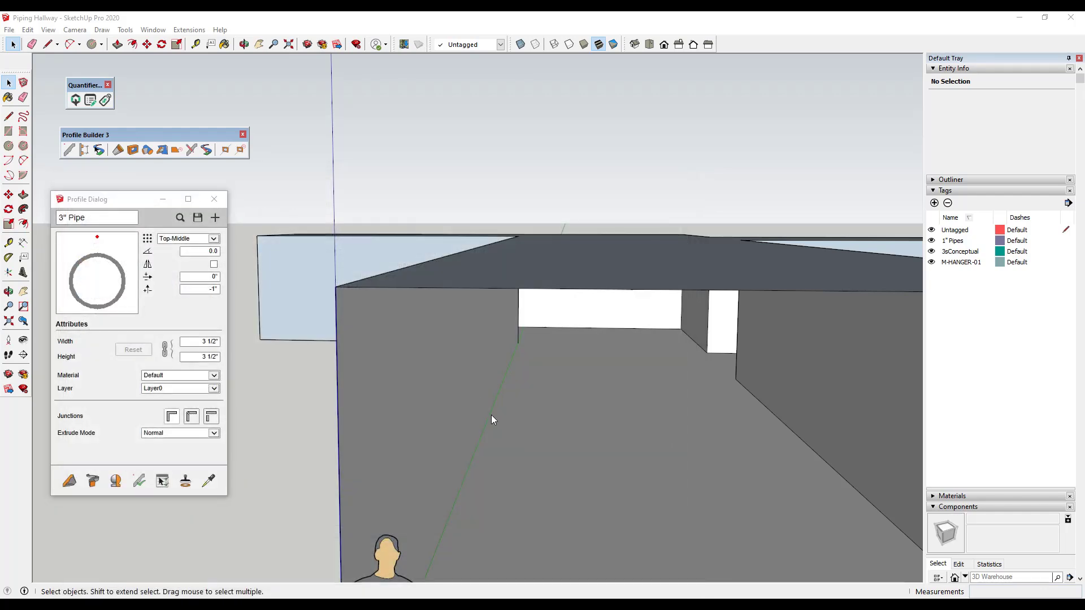
click(156, 376)
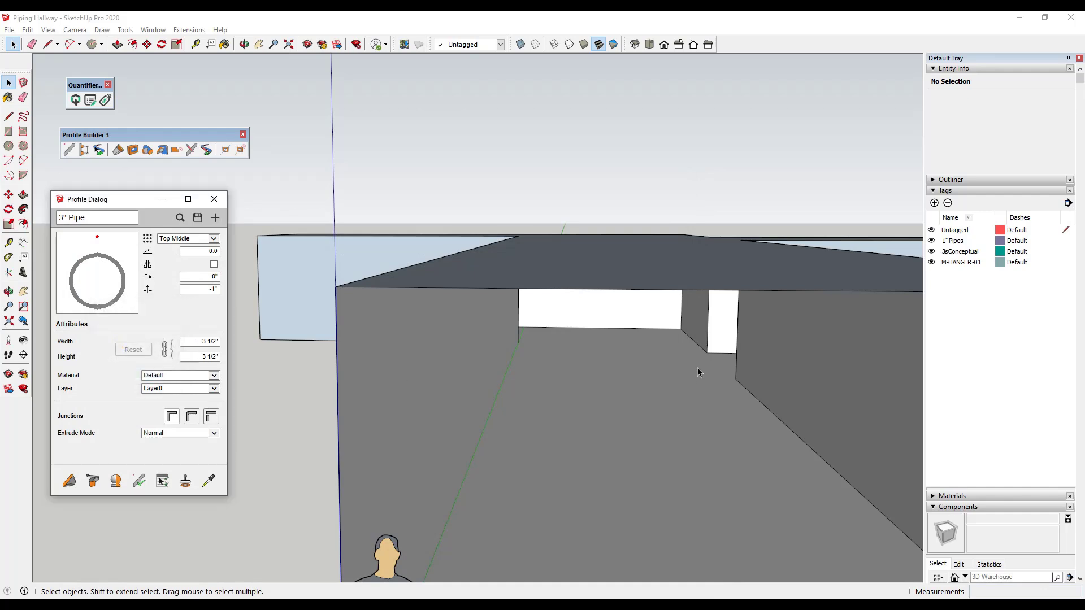
Draw a path line on top of the hallway from its front edge about 75' back, and extend it in line with the left corridor.
middle_drag(625, 374, 647, 318)
middle_drag(572, 325, 497, 354)
middle_drag(611, 358, 599, 456)
scroll(611, 420, down, 2)
scroll(613, 418, down, 3)
key(l)
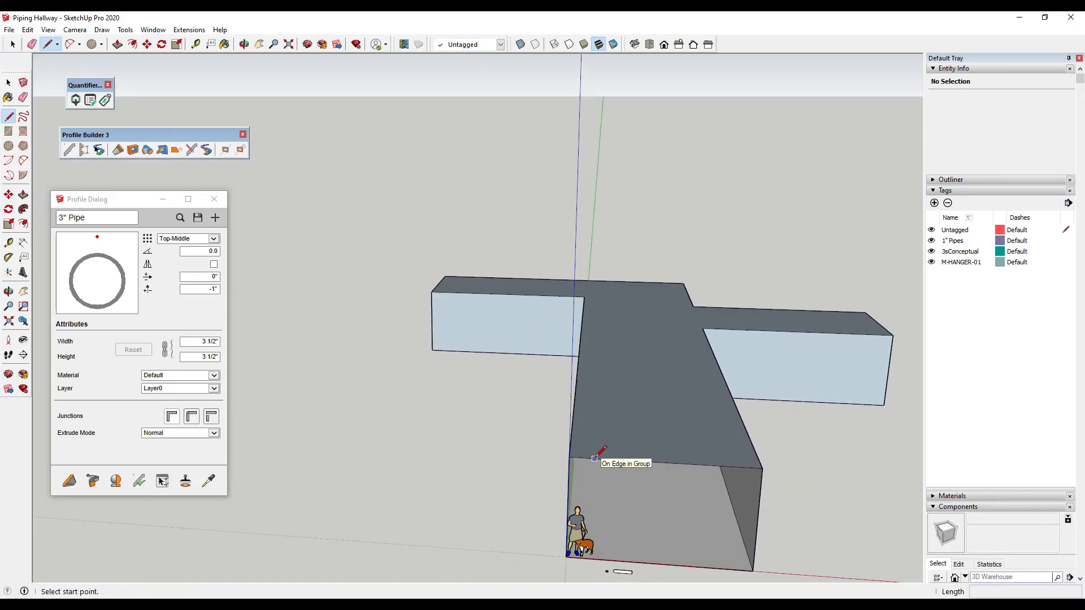
click(594, 458)
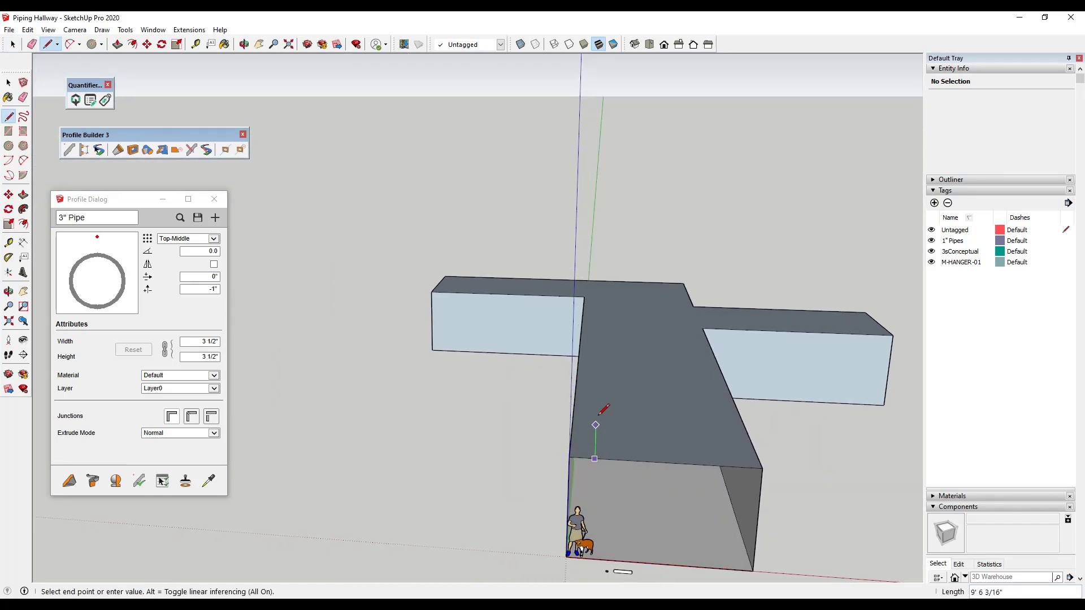
click(598, 299)
scroll(599, 291, up, 3)
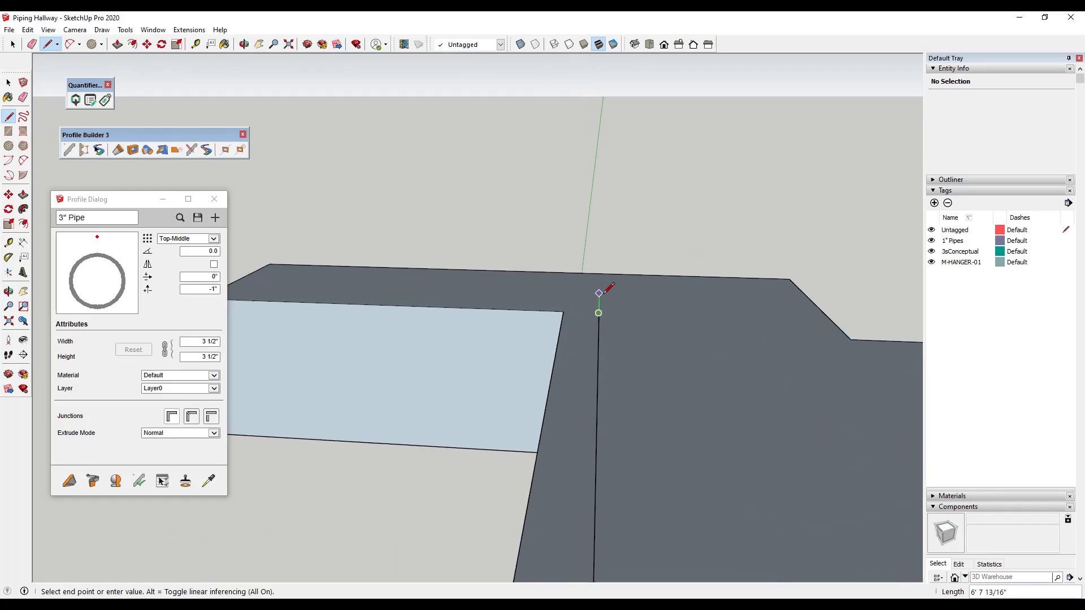
scroll(599, 291, up, 2)
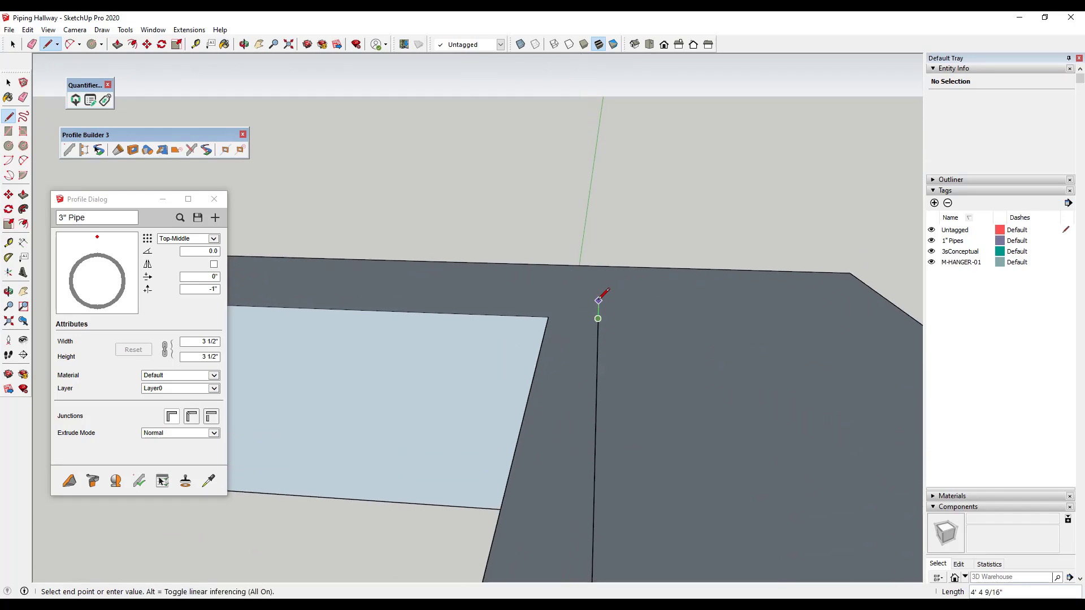
click(598, 310)
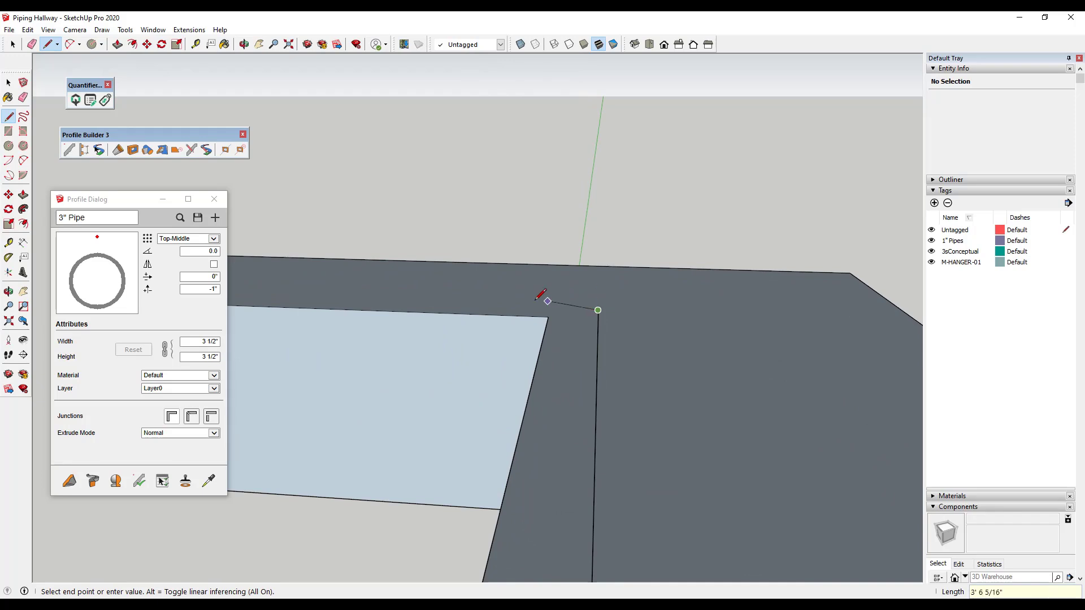
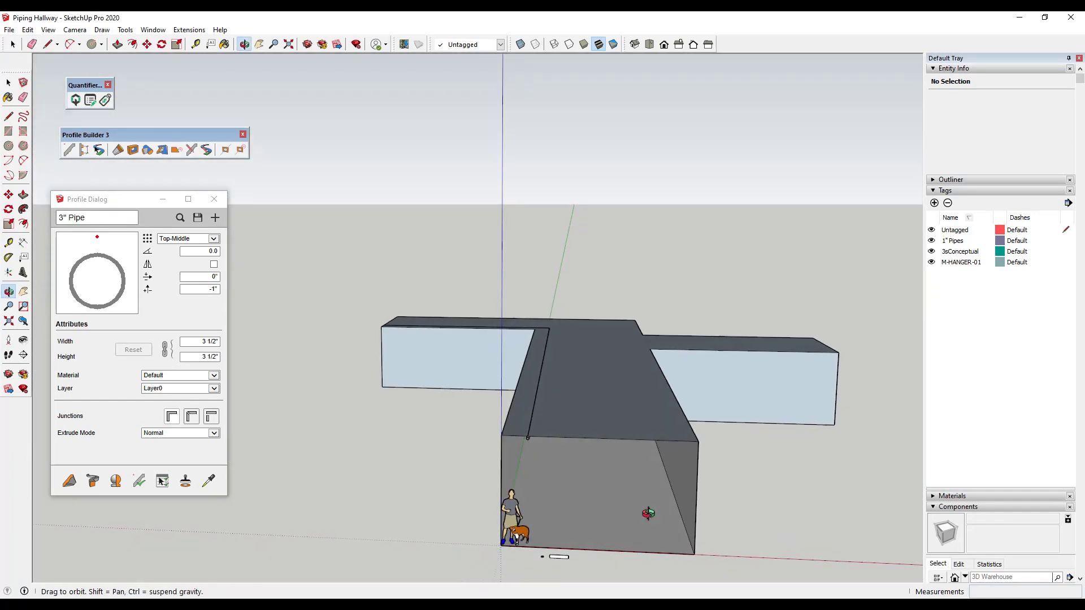
Select the path edges along the hallway and left corridor and offset a parallel copy toward the middle of the hallway.
scroll(544, 378, up, 2)
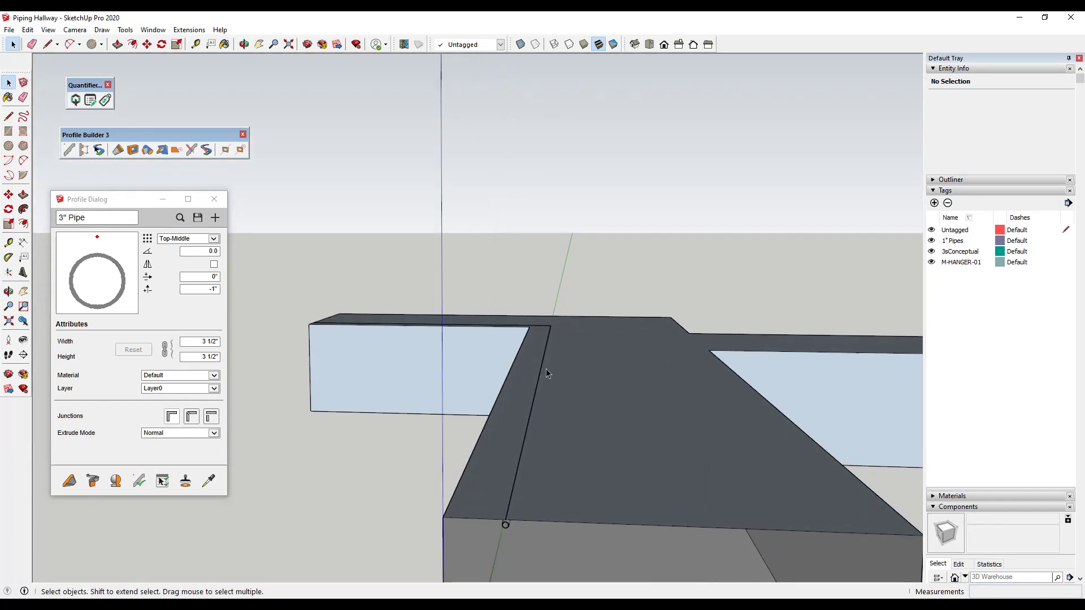
click(542, 368)
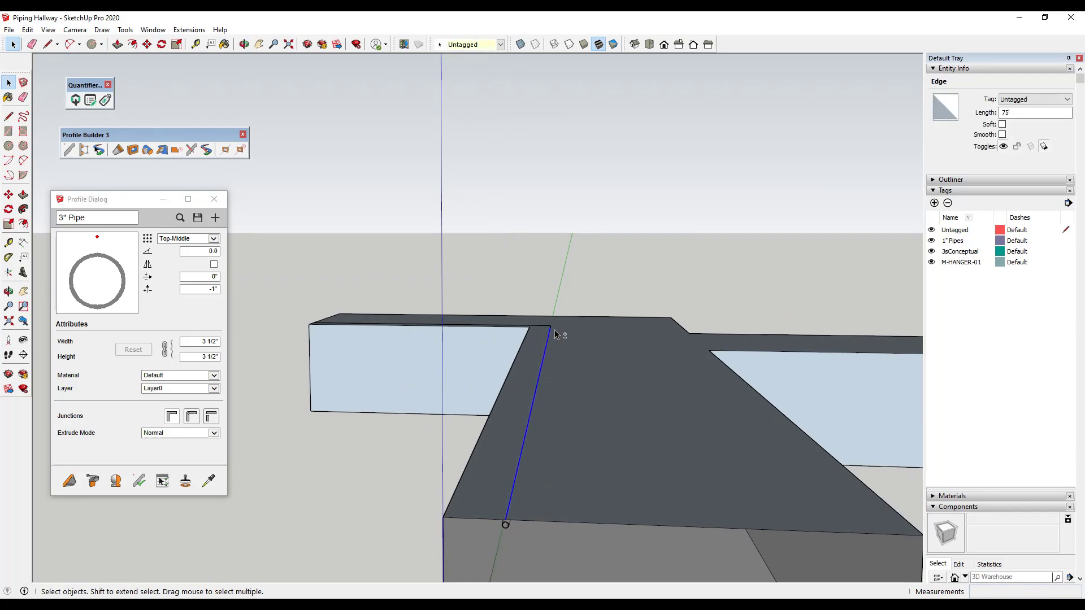
scroll(548, 329, up, 1)
scroll(549, 332, up, 1)
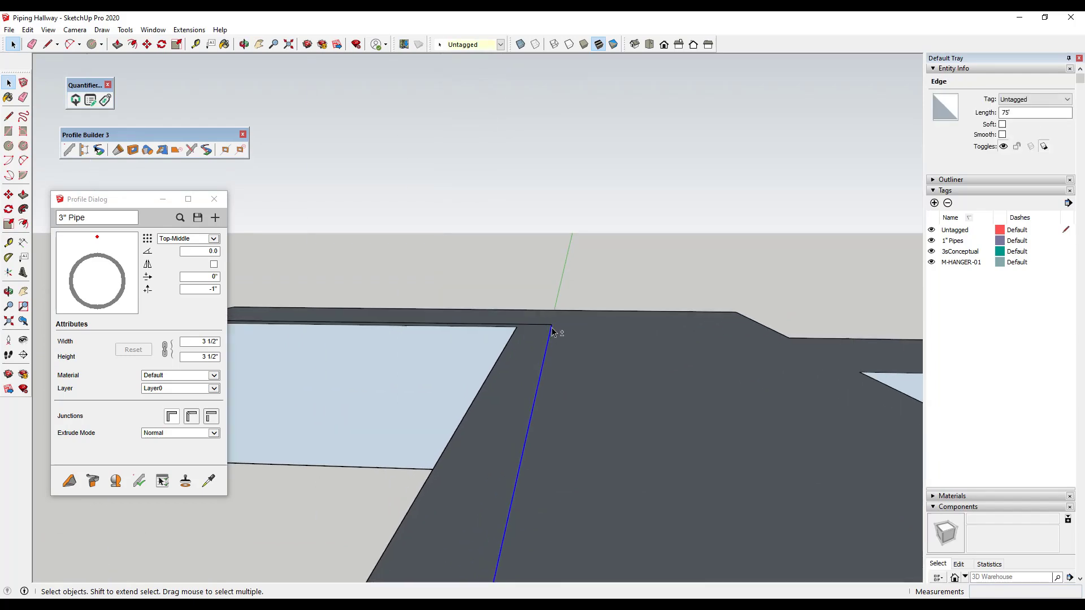
shift+click(546, 331)
shift+click(547, 329)
shift+click(551, 325)
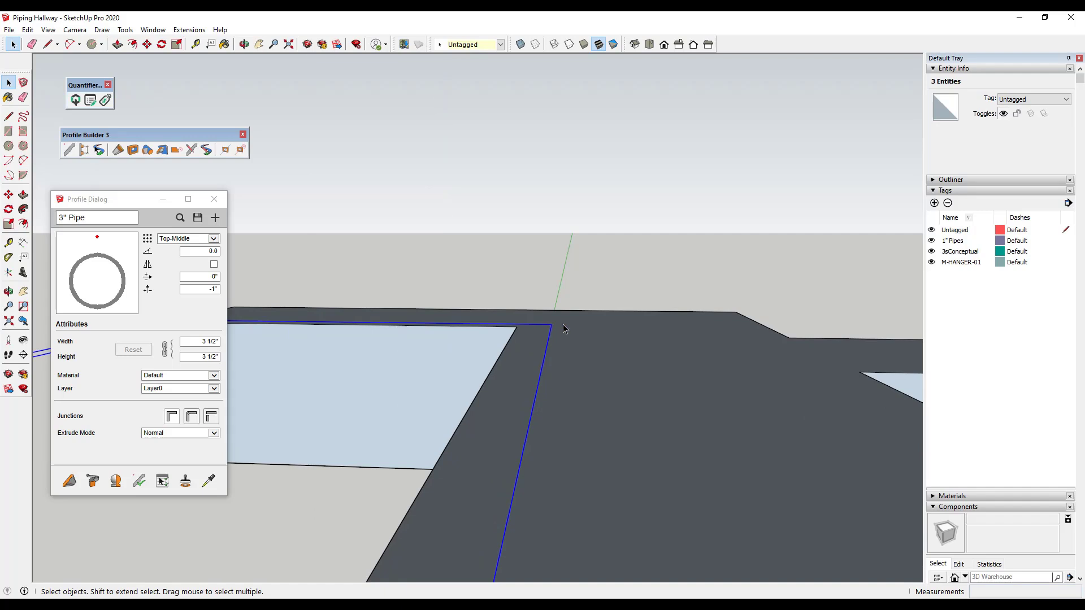
scroll(582, 365, down, 3)
shift+click(563, 430)
middle_drag(564, 429, 541, 400)
key(f)
click(517, 401)
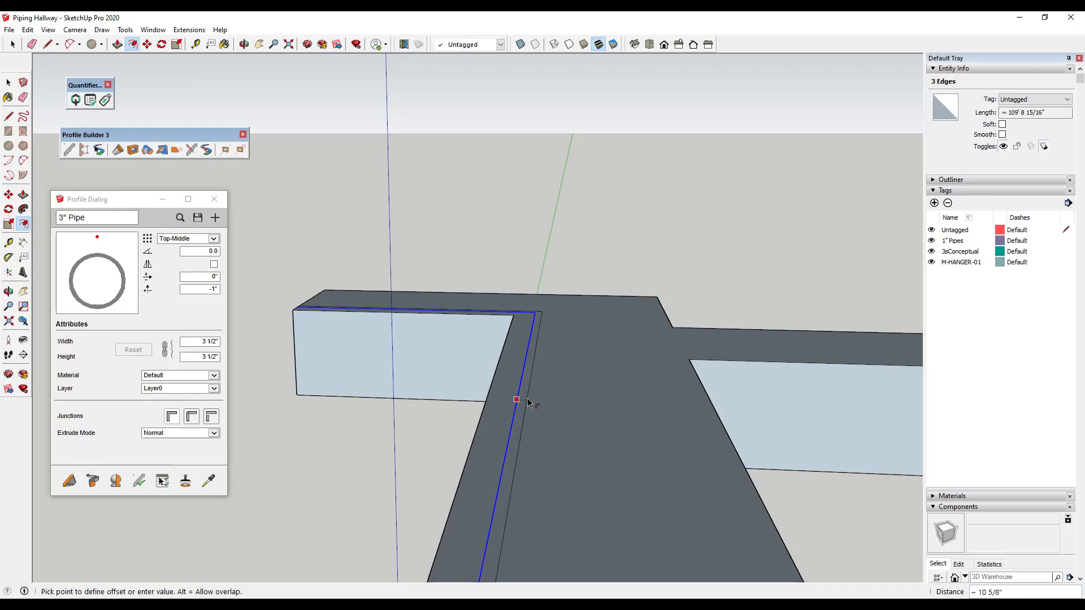
key(Return)
key(space)
Offset the newest path twice more in the same direction, adding two further parallel paths beside it.
click(541, 321)
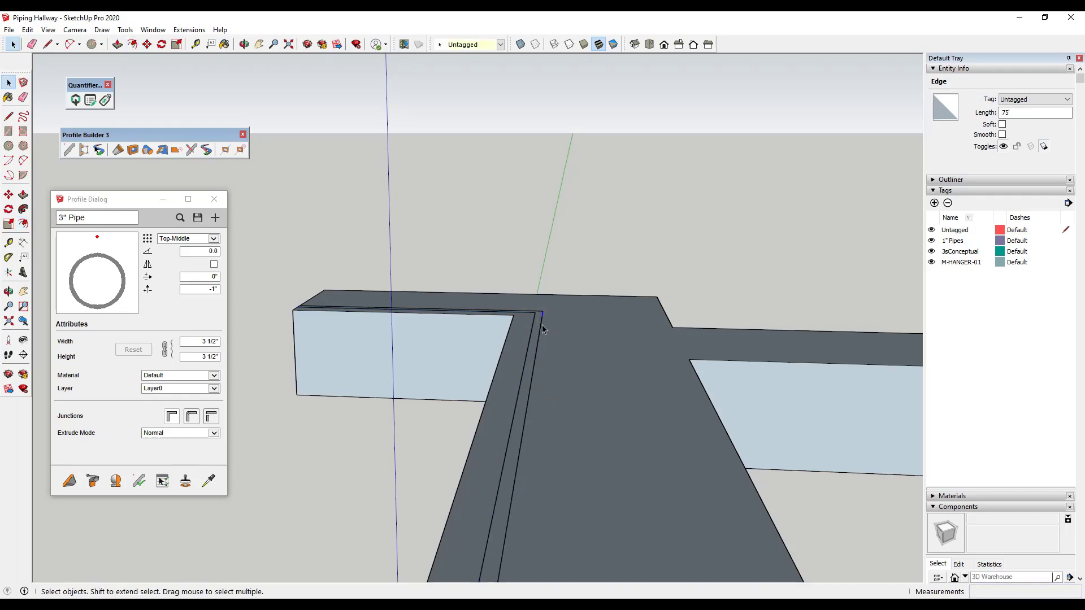
shift+click(539, 311)
key(f)
click(551, 362)
key(space)
shift+click(549, 319)
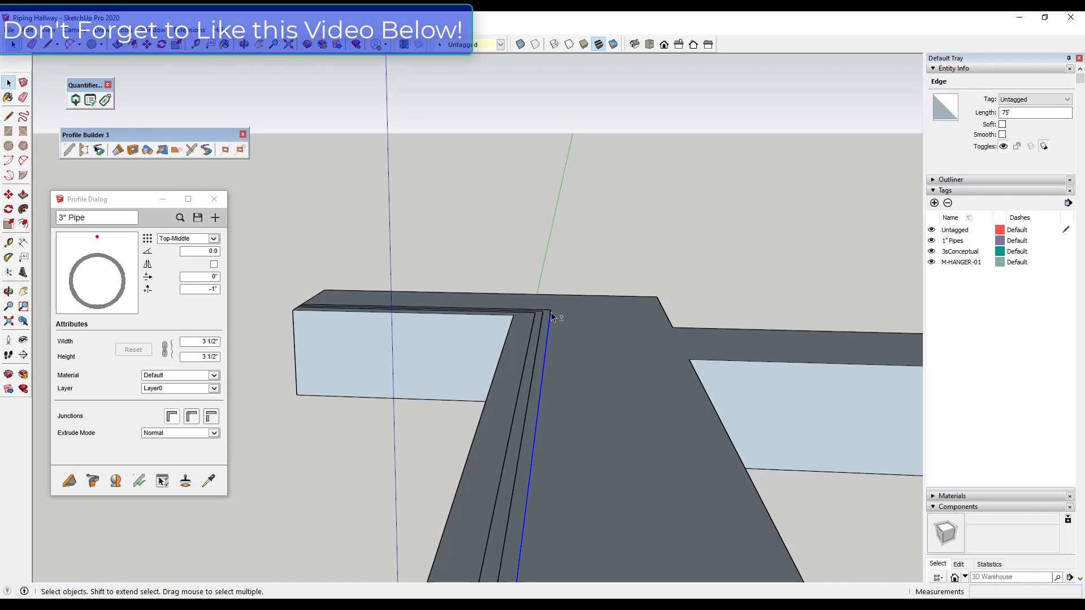
key(f)
click(546, 348)
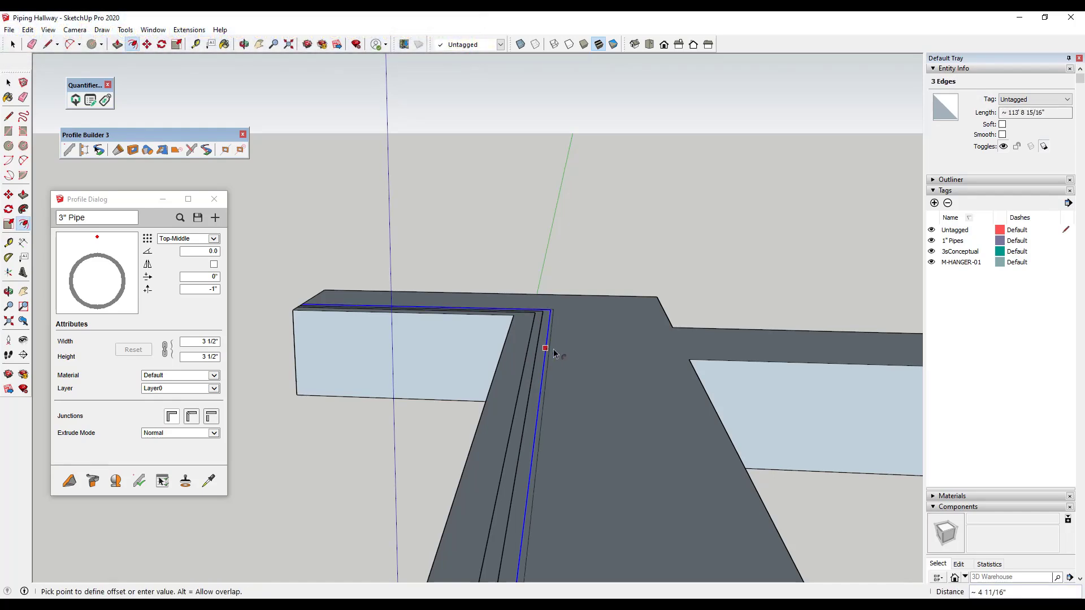
key(space)
Select the three offset paths and build the 3" Pipe profile along them.
middle_drag(565, 353, 531, 372)
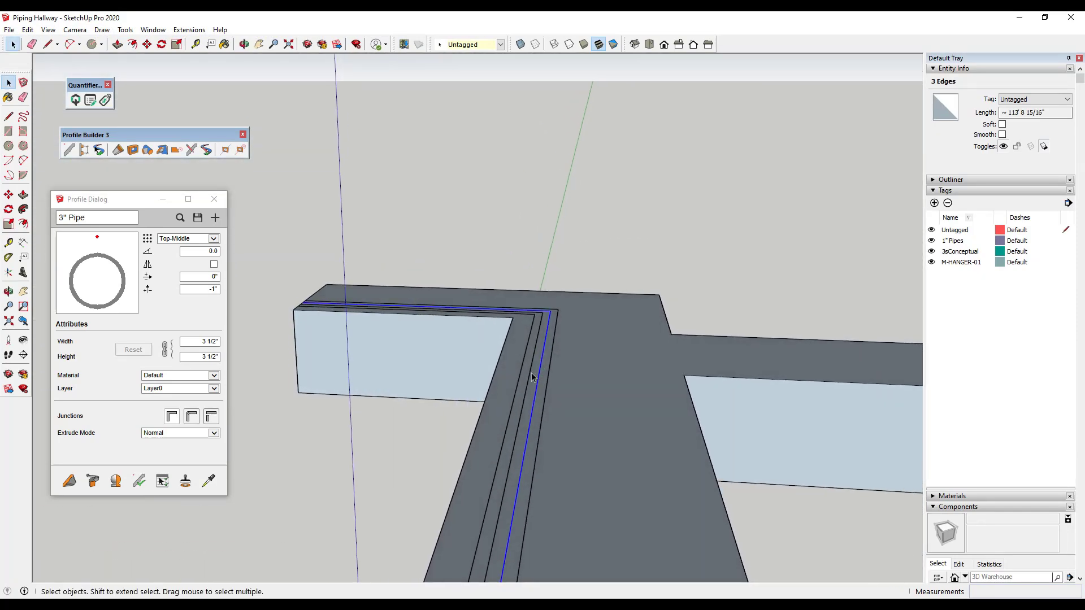
click(531, 370)
shift+click(541, 368)
shift+click(549, 373)
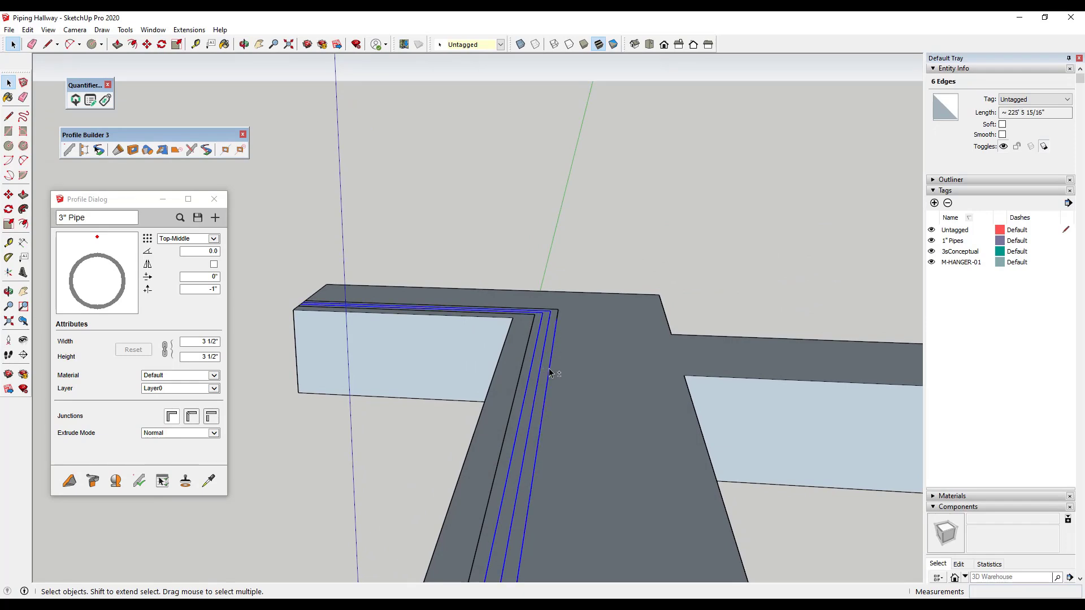
click(93, 481)
middle_drag(468, 524, 534, 396)
scroll(534, 283, up, 8)
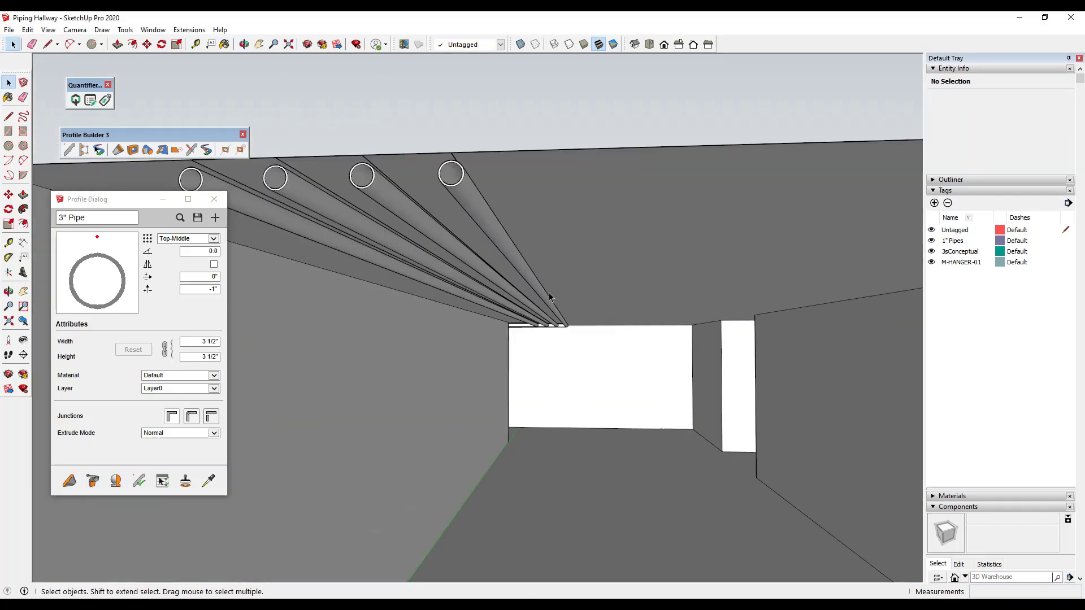
Draw a path line about 46' long from the midpoint of the right corridor's end edge across the hallway to the outermost left pipe.
middle_drag(559, 316, 617, 520)
scroll(571, 323, up, 2)
scroll(559, 339, up, 2)
scroll(602, 427, down, 10)
scroll(771, 347, up, 2)
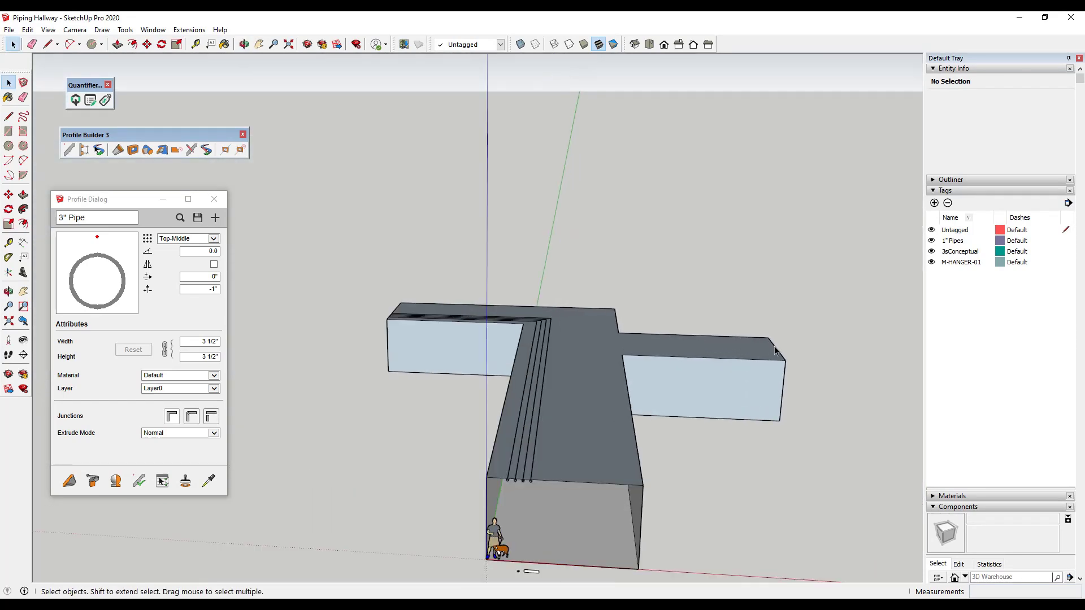
key(l)
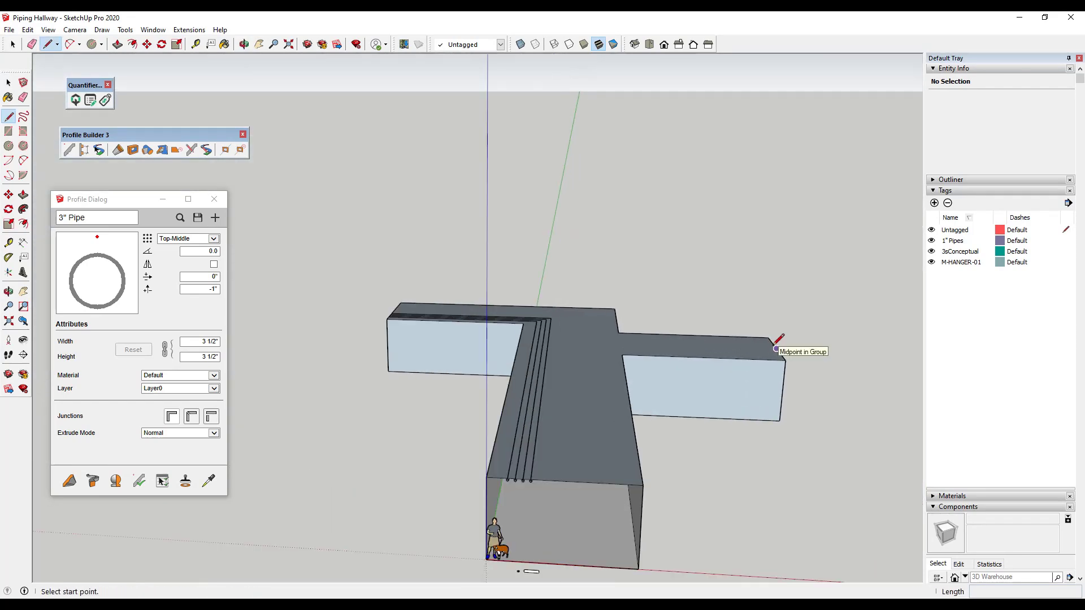
scroll(776, 348, up, 2)
click(776, 348)
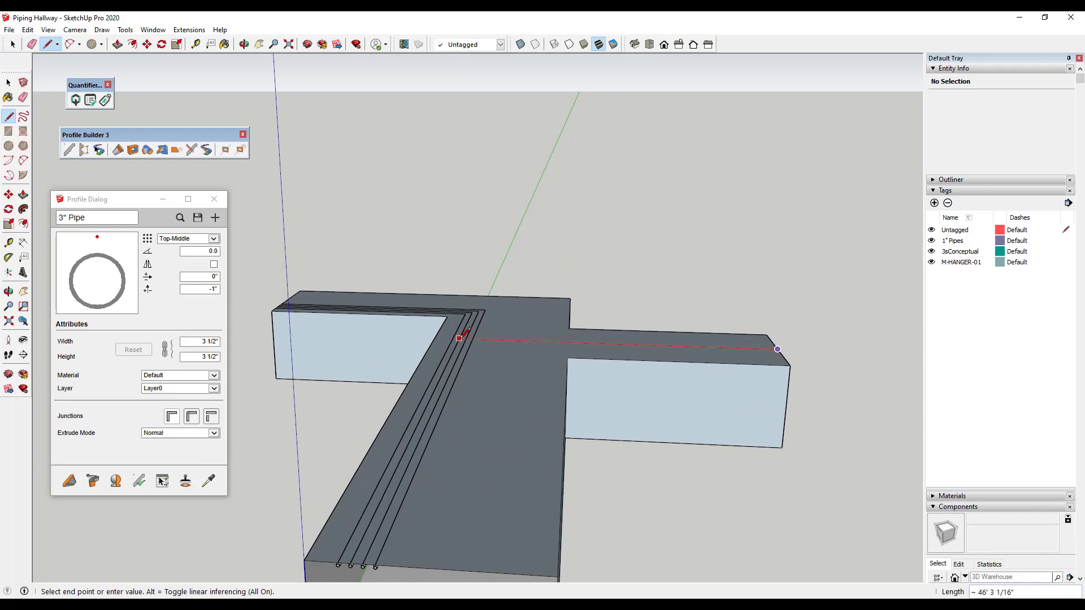
scroll(444, 337, up, 2)
scroll(439, 338, down, 5)
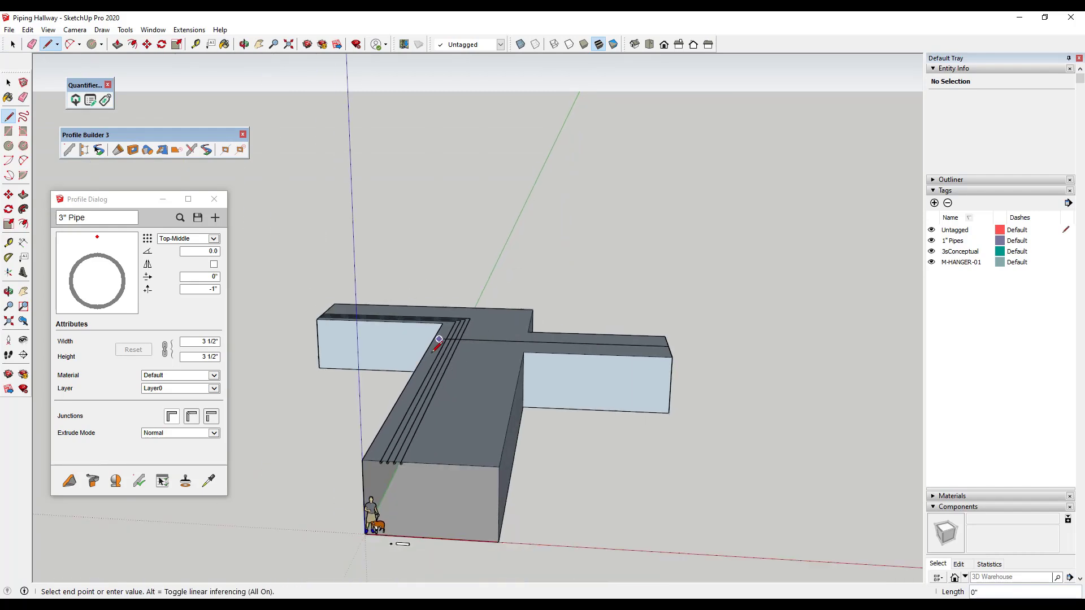
key(space)
scroll(479, 349, up, 3)
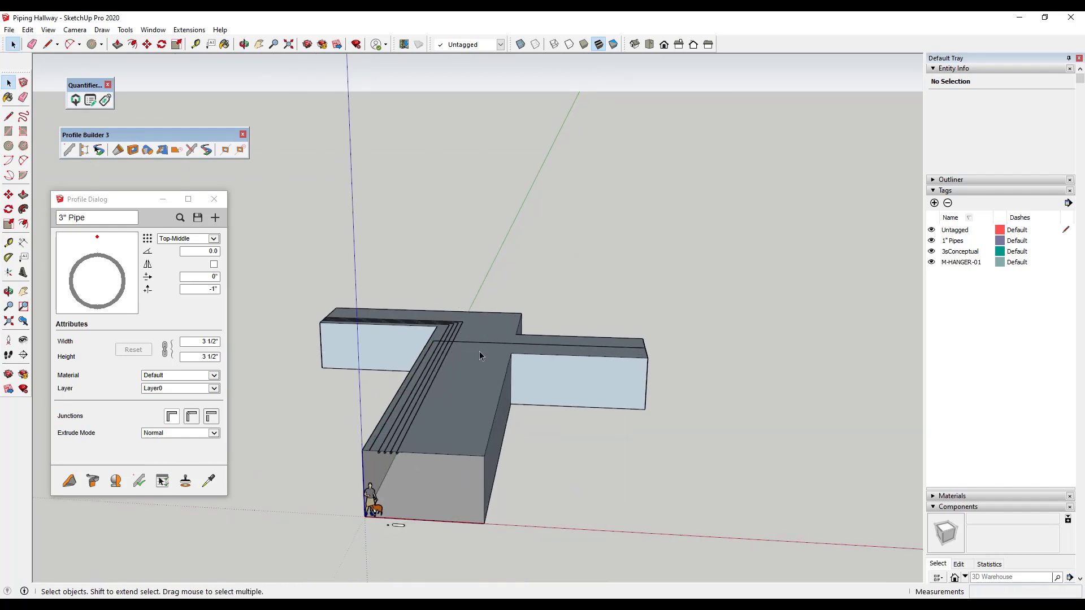
Select the connected path edges from the right corridor along the hallway's outermost left line and build the 3" Pipe profile along them.
click(471, 343)
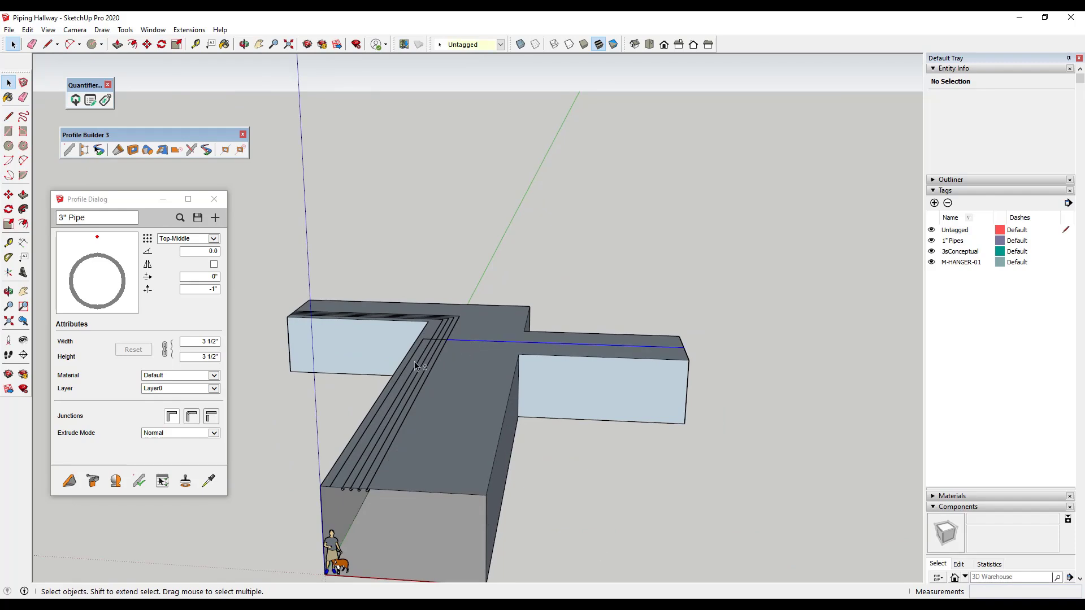
scroll(435, 341, up, 4)
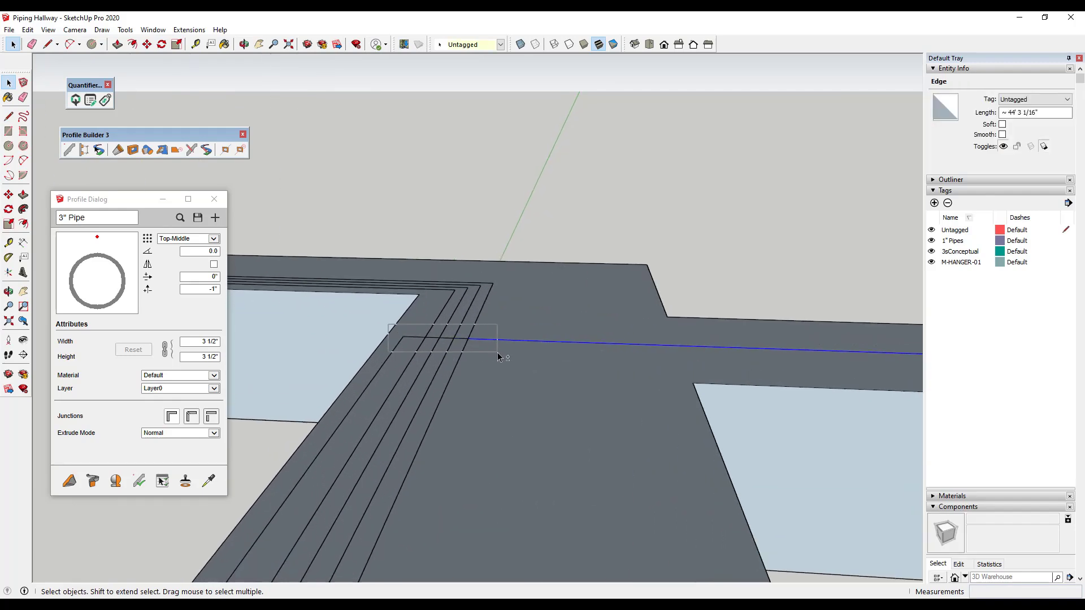
shift+click(389, 357)
shift+click(389, 358)
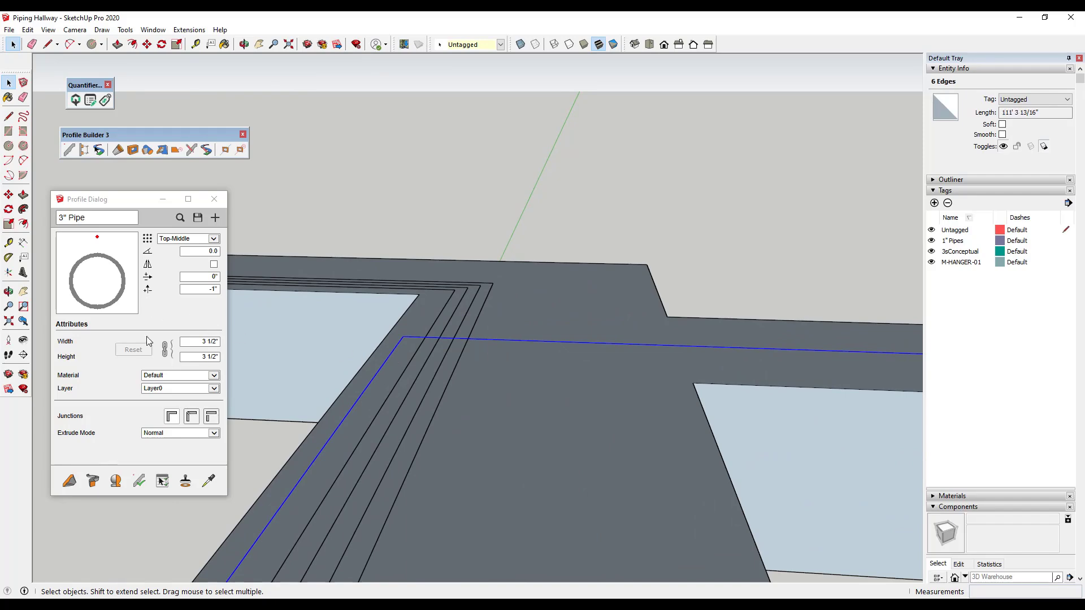
click(93, 485)
middle_drag(497, 496, 529, 371)
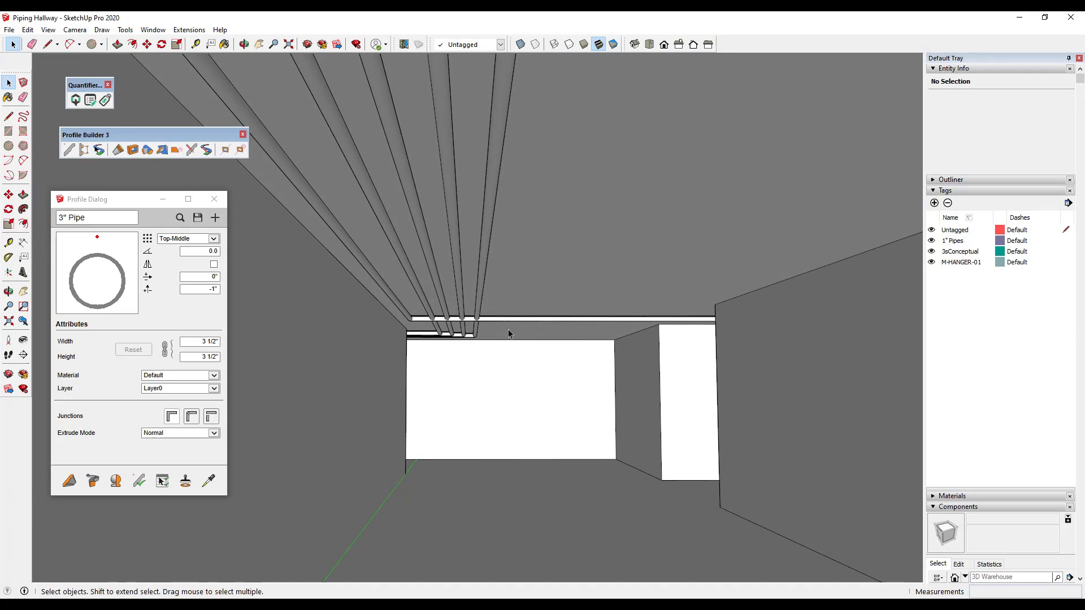
Edit the crossing pipe's path and draw a detour dropping below the four other pipes, running 6' 6" across and rising back up.
scroll(511, 325, up, 2)
scroll(506, 310, down, 1)
middle_drag(510, 310, 531, 319)
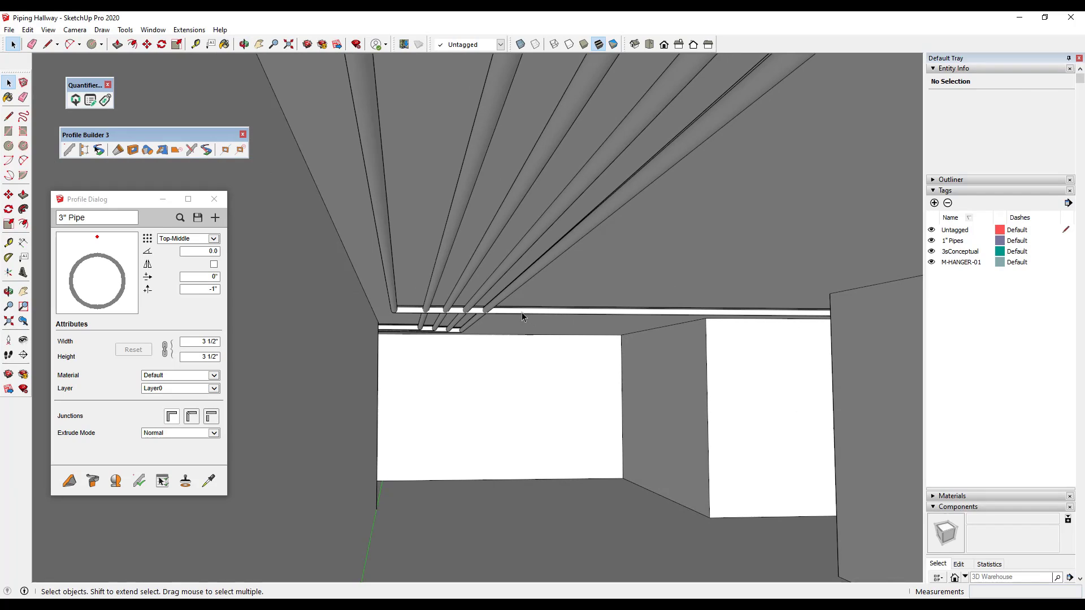
scroll(520, 313, up, 3)
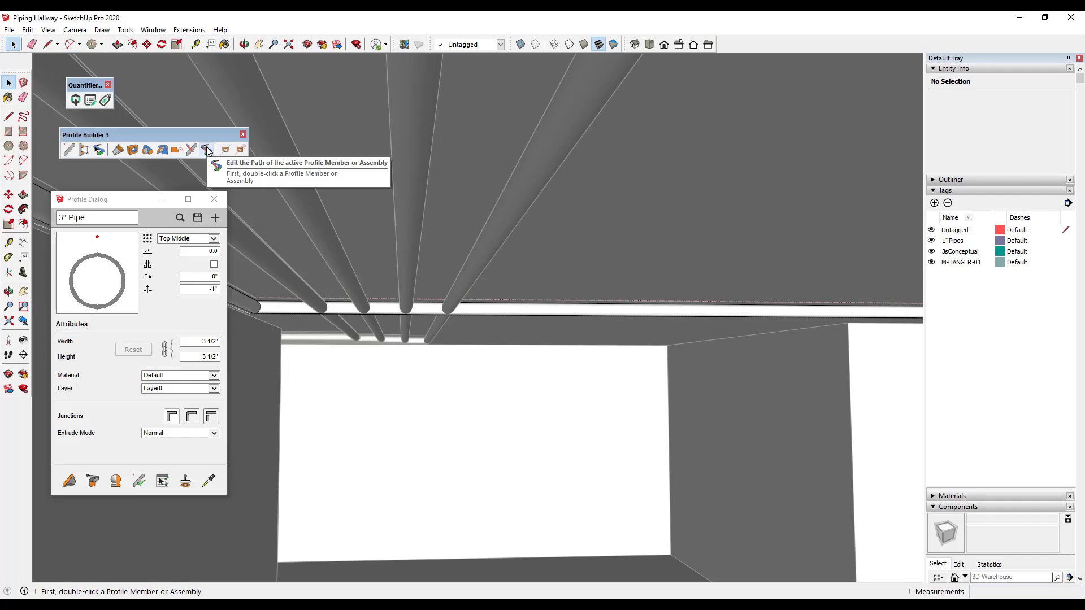
click(206, 148)
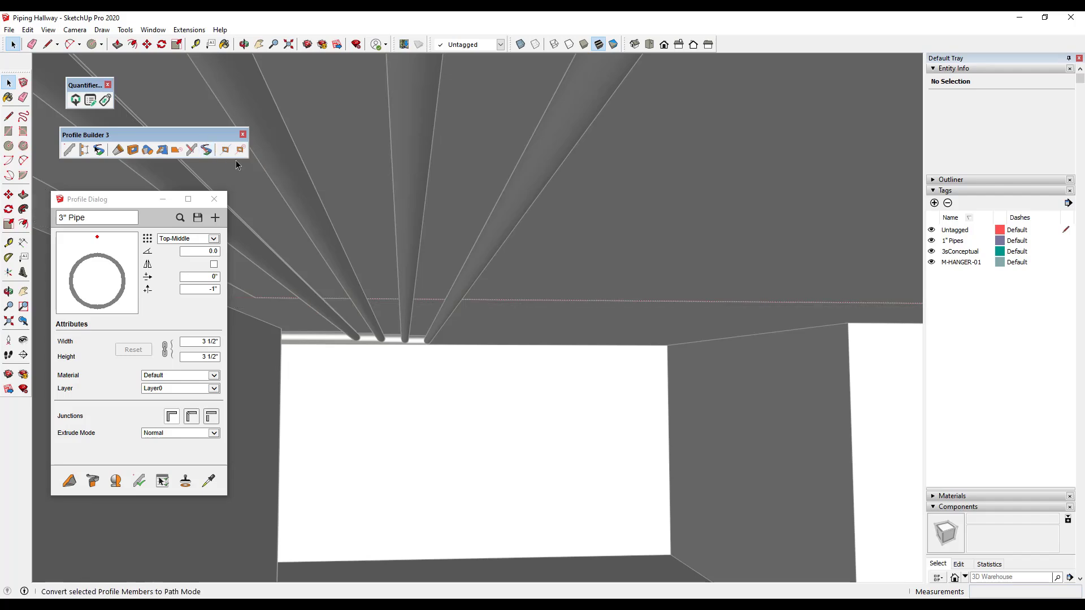
key(l)
click(527, 299)
middle_drag(524, 315, 359, 349)
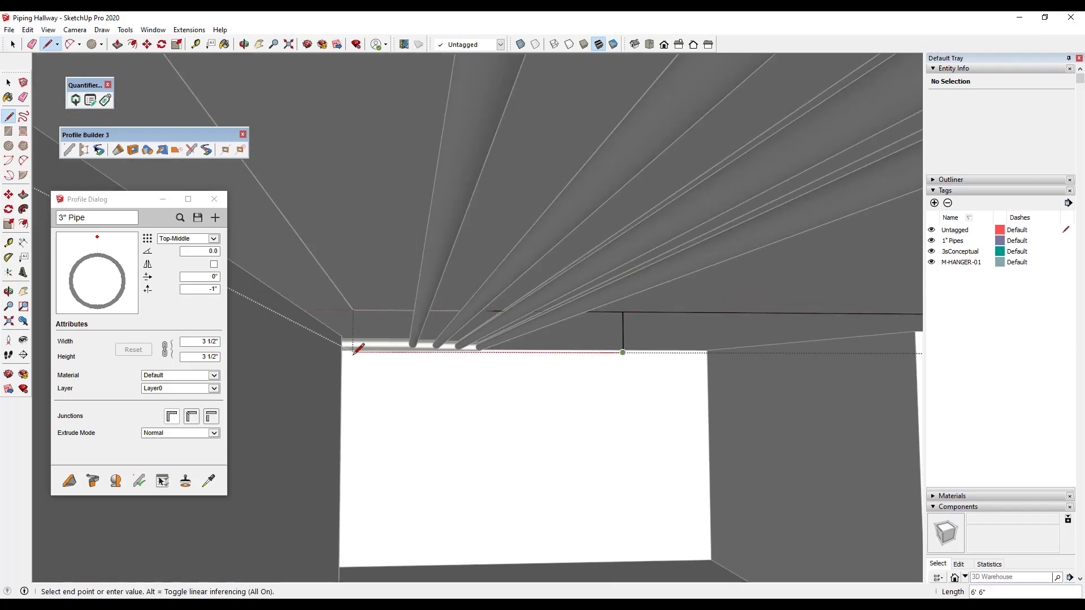
click(360, 349)
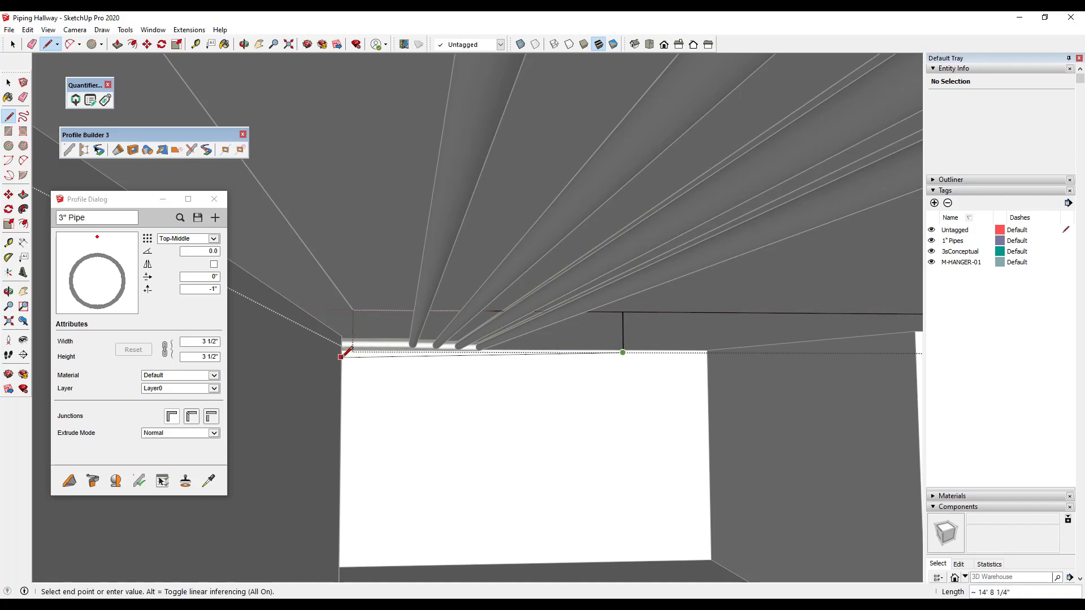
click(352, 309)
Erase the straight path segment above the detour and exit path editing to rebuild the crossing pipe along the dropped route.
key(space)
key(e)
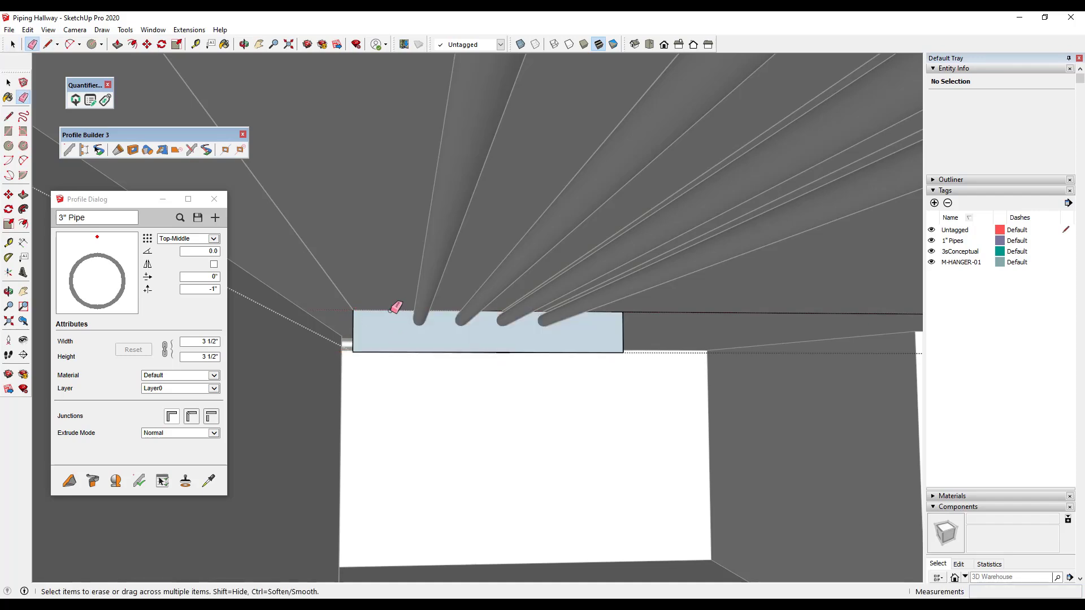
drag(425, 309, 547, 310)
key(space)
middle_drag(602, 377, 556, 363)
right_click(556, 358)
click(598, 344)
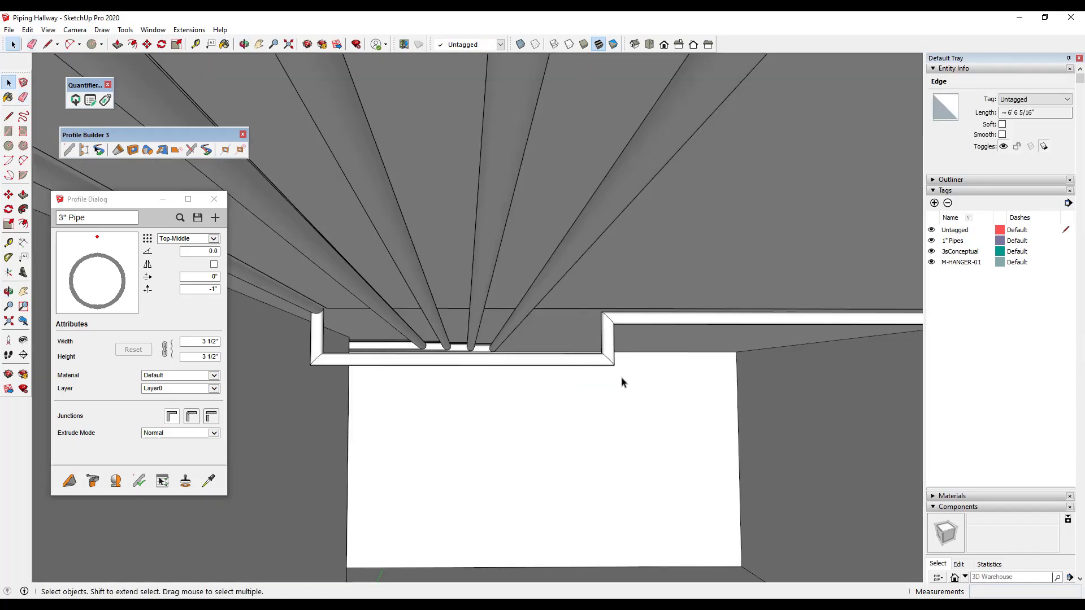
click(590, 376)
Examine the rerouted crossing pipe from inside the hallway and from the hallway's front opening.
middle_drag(594, 376, 586, 301)
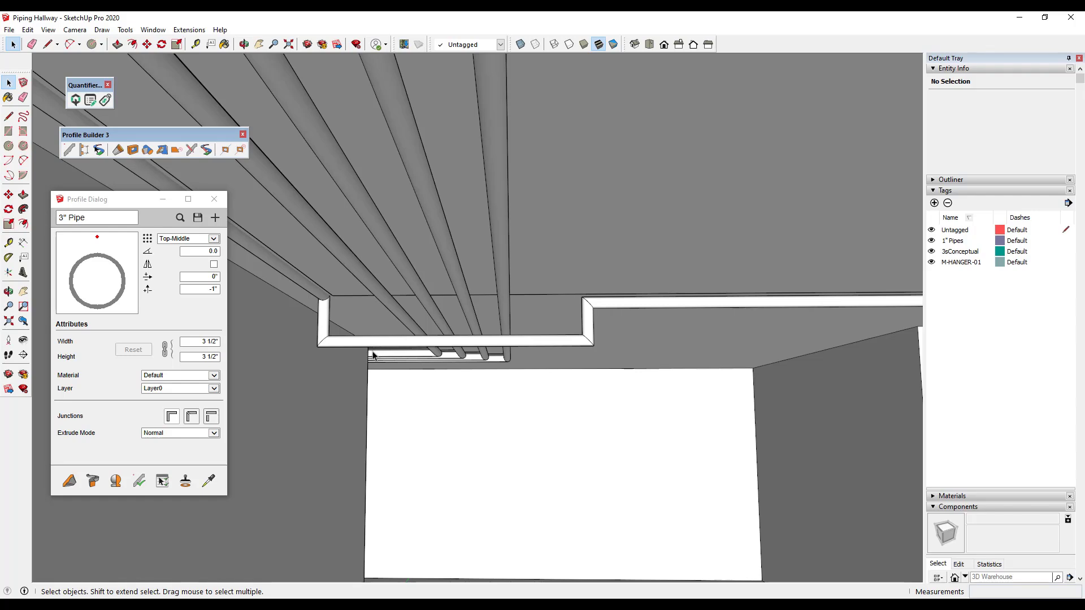
mouse_move(483, 391)
middle_down()
mouse_move(501, 383)
mouse_move(489, 395)
middle_up()
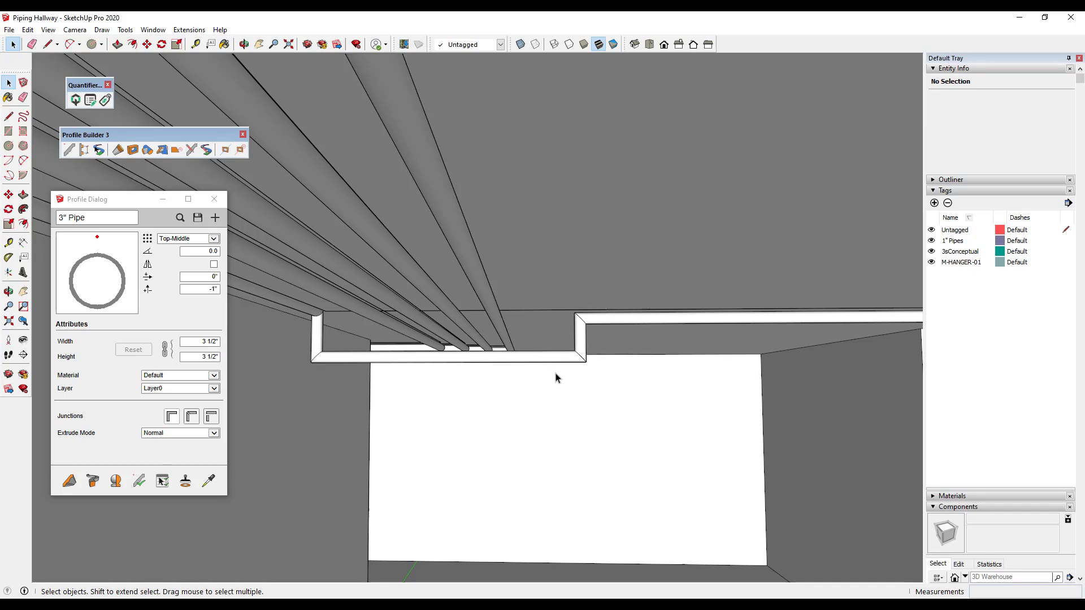
scroll(550, 375, down, 10)
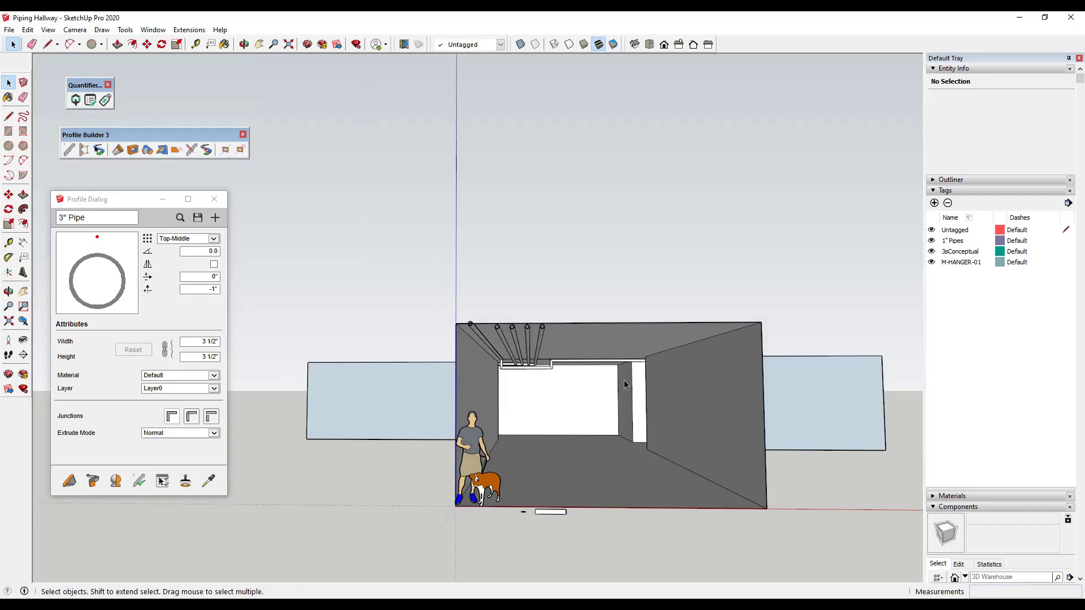
middle_drag(628, 400, 616, 449)
scroll(692, 486, up, 6)
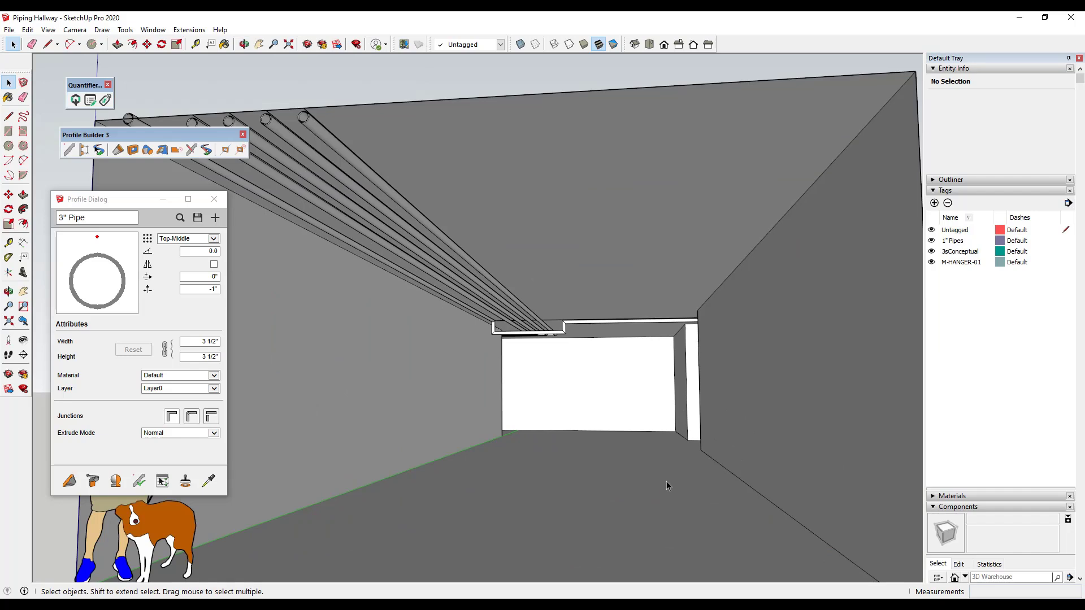
scroll(667, 481, down, 10)
middle_drag(669, 480, 668, 520)
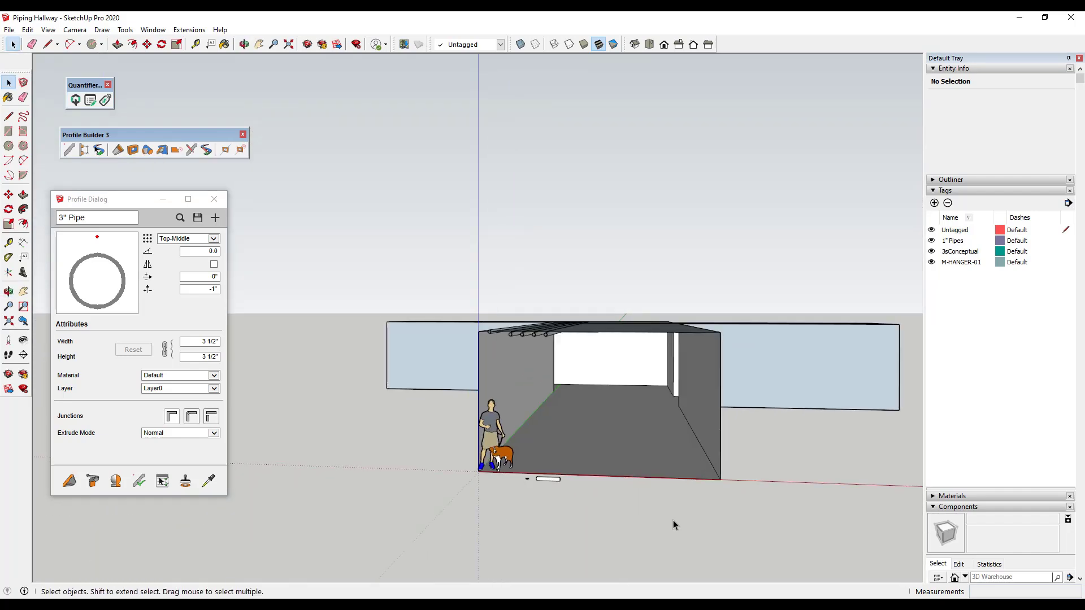
scroll(672, 486, up, 5)
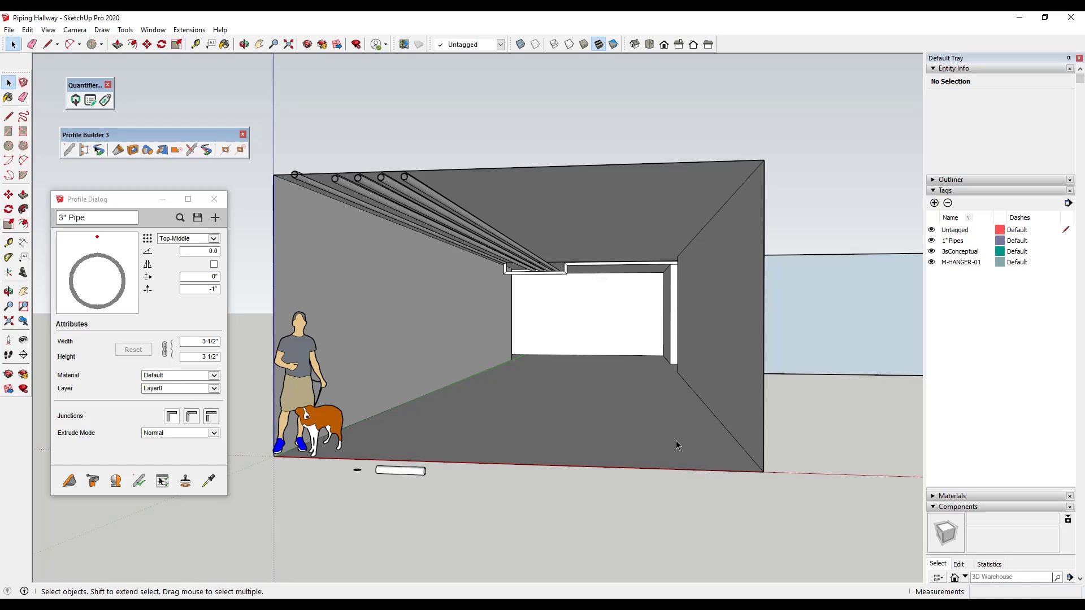
Open the 3D Warehouse and choose the Clevis Hanger Pipe Support model from the pipe hanger results.
click(189, 31)
click(190, 30)
click(152, 29)
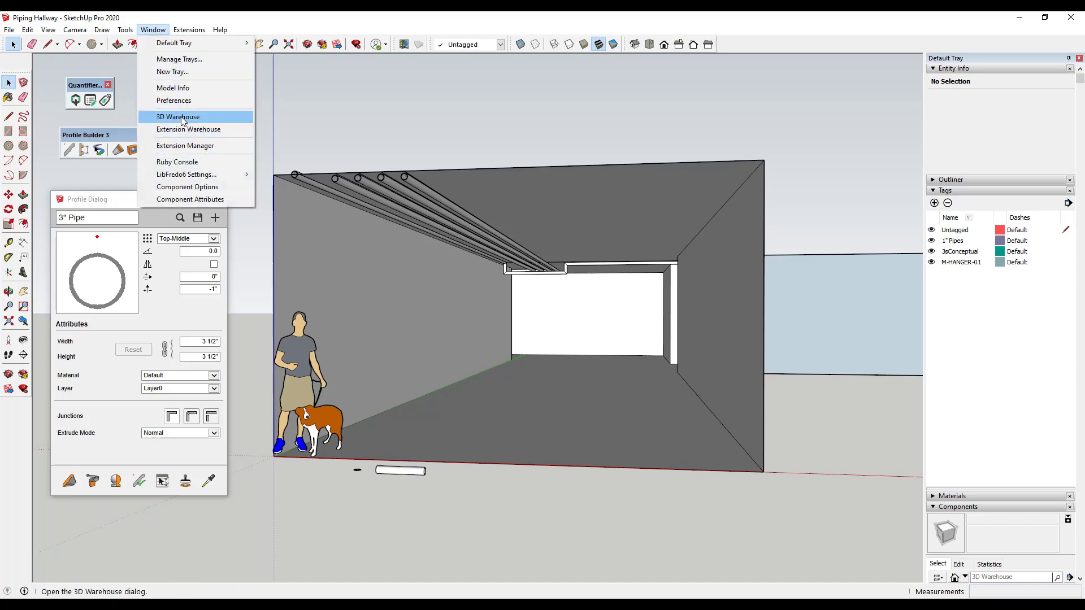
click(181, 116)
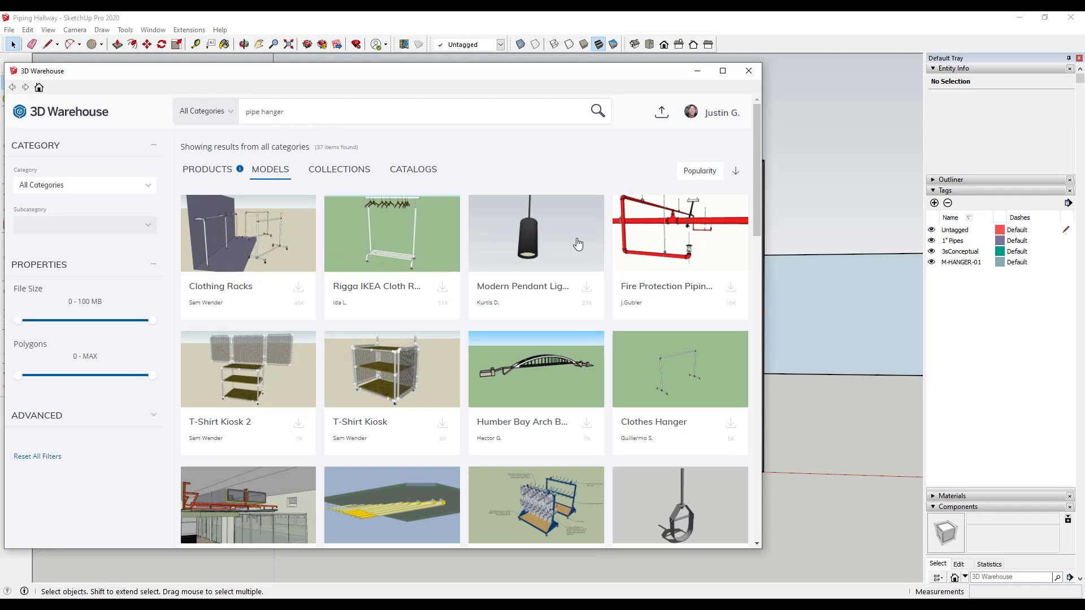
scroll(686, 344, down, 3)
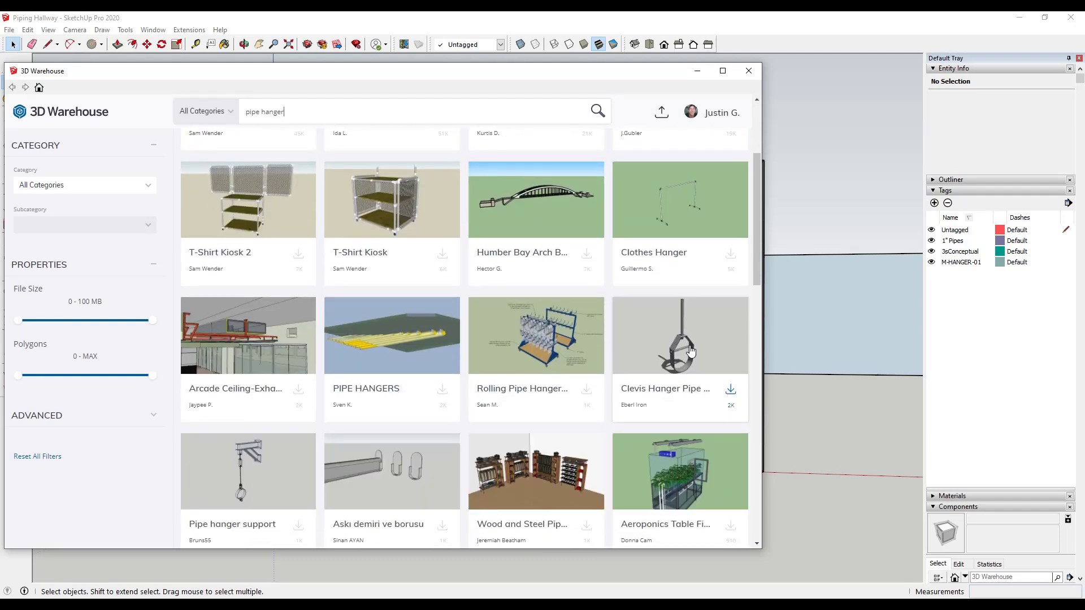
click(690, 353)
Download the Clevis Hanger Pipe Support into the model and place it on the ground in front of the hallway opening.
click(473, 337)
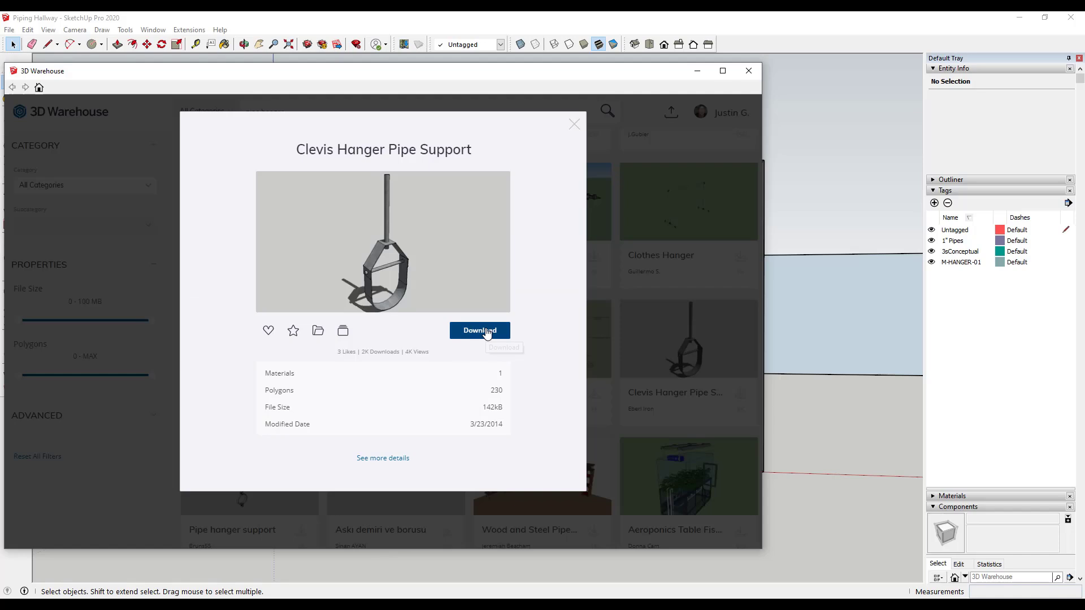
click(349, 336)
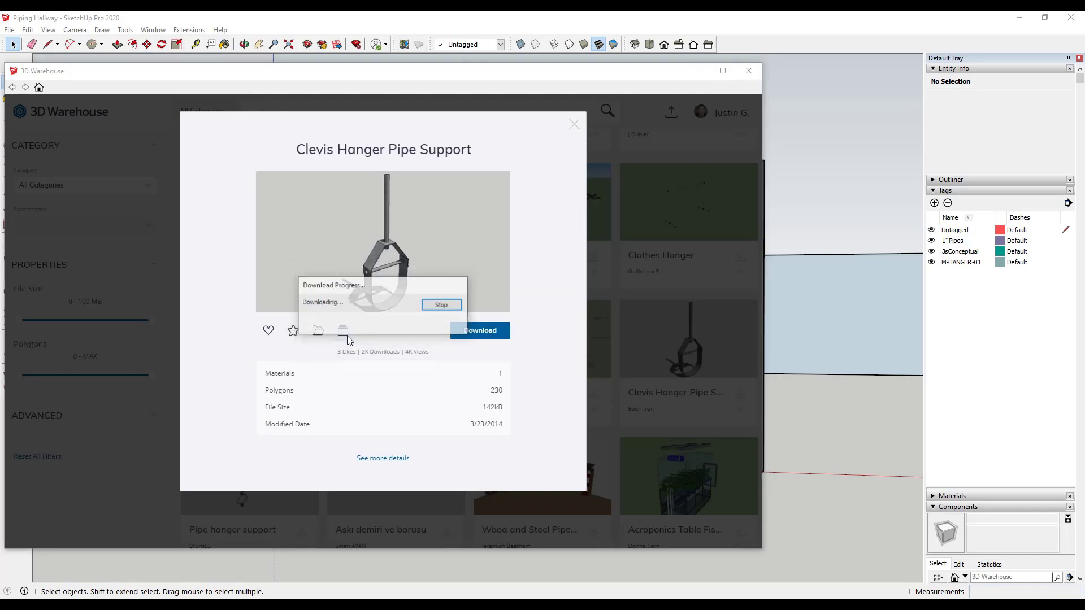
click(608, 517)
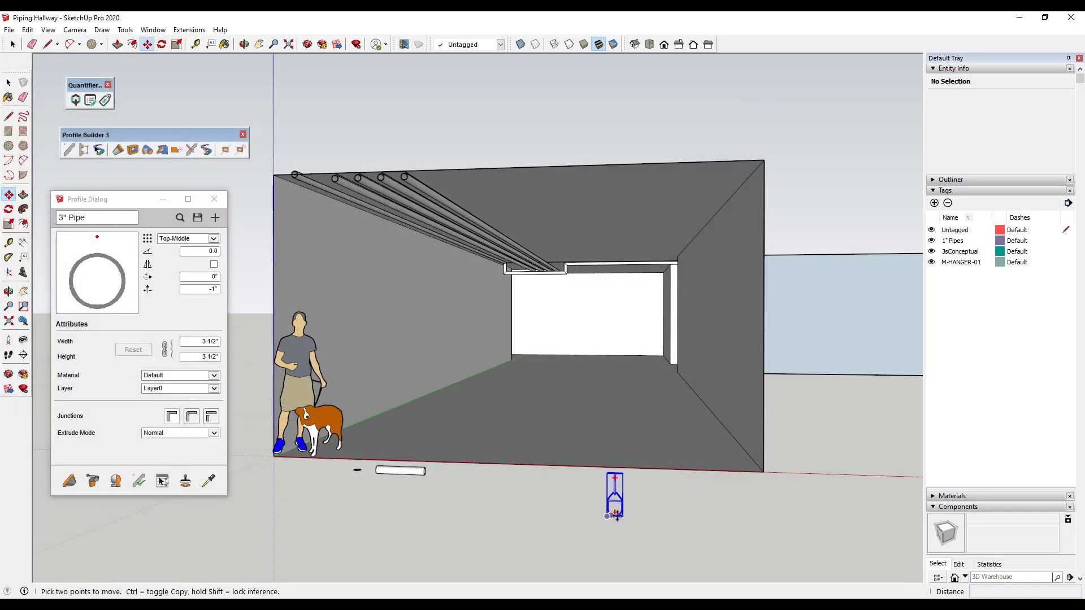
scroll(609, 506, up, 5)
scroll(609, 502, up, 1)
key(space)
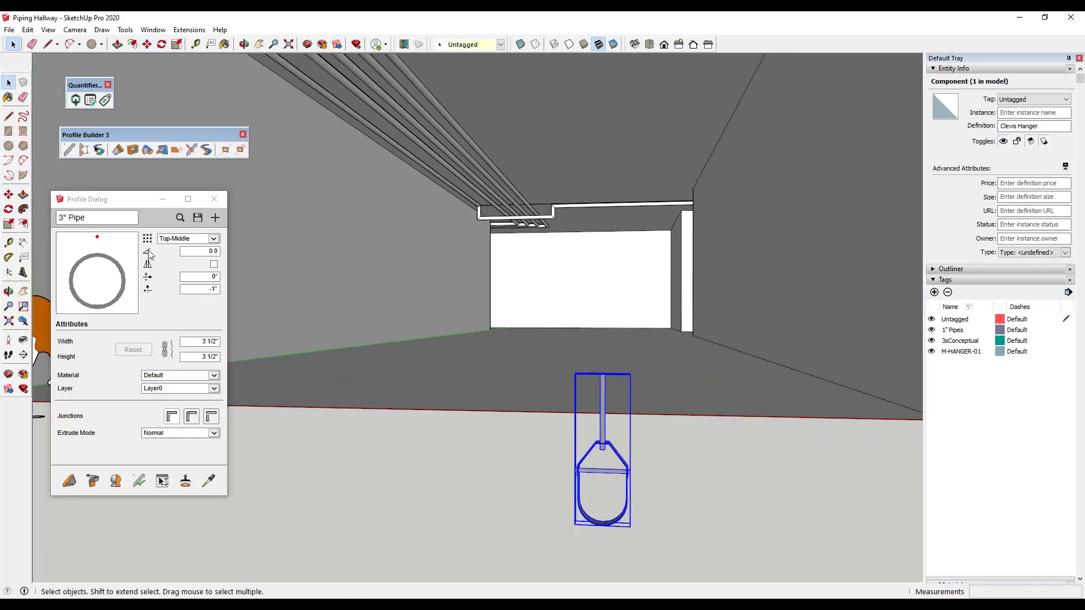
click(9, 29)
click(33, 88)
Draw a vertical circle centred inside the clevis hanger's loop to represent the pipe's section.
scroll(611, 491, up, 3)
key(c)
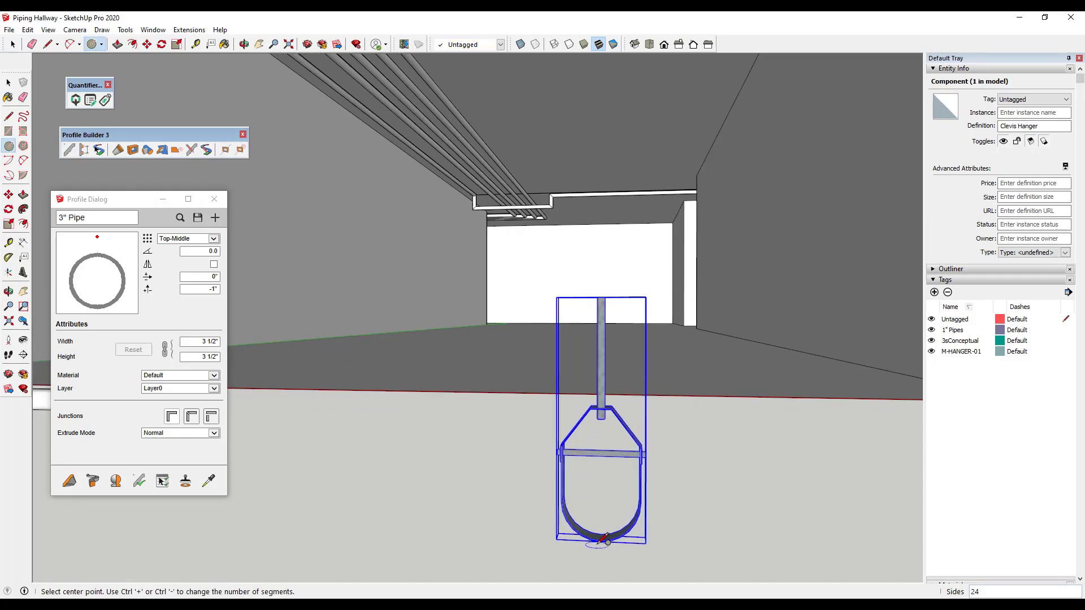
click(601, 501)
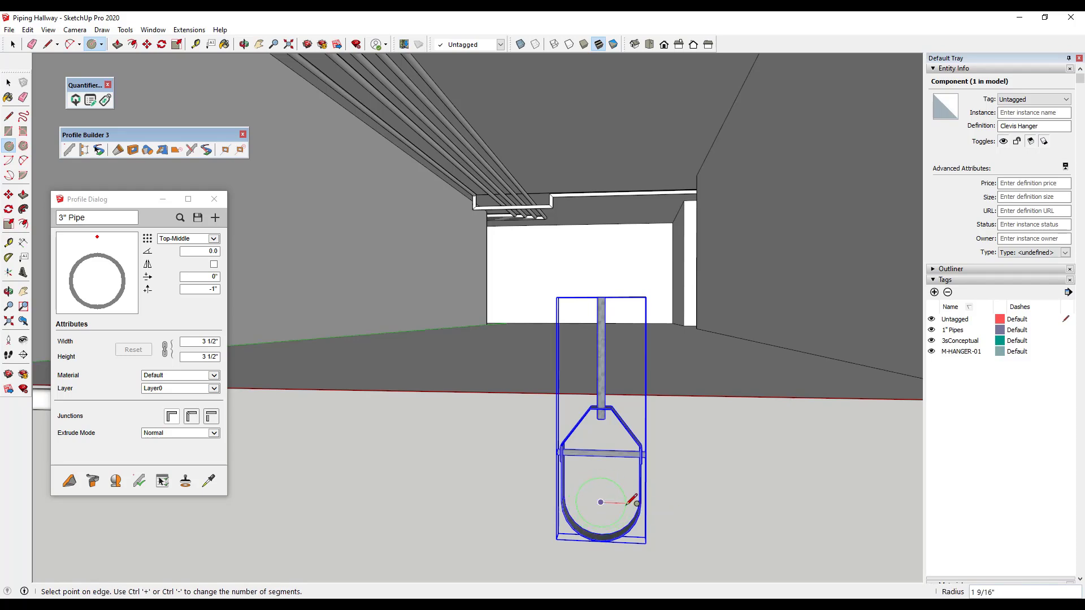
key(Return)
key(space)
Offset the circle outward by about 3/16" and delete its inner face to leave a ring for the pipe wall.
mouse_move(622, 501)
middle_down()
mouse_move(625, 485)
mouse_move(630, 498)
middle_up()
key(f)
click(633, 517)
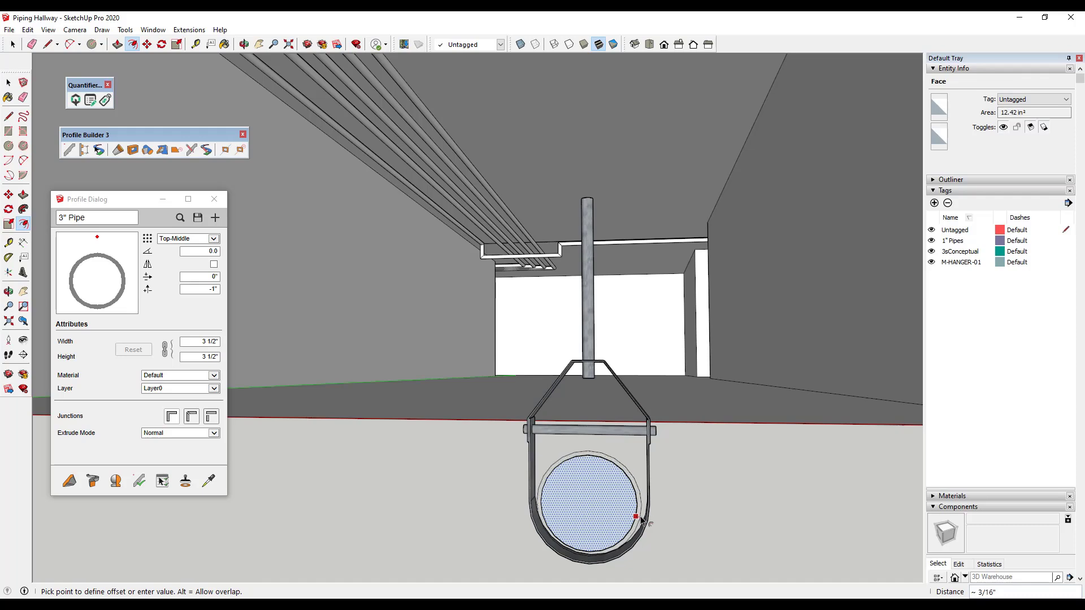
click(642, 521)
key(space)
click(612, 502)
middle_drag(613, 500, 602, 484)
scroll(598, 481, down, 3)
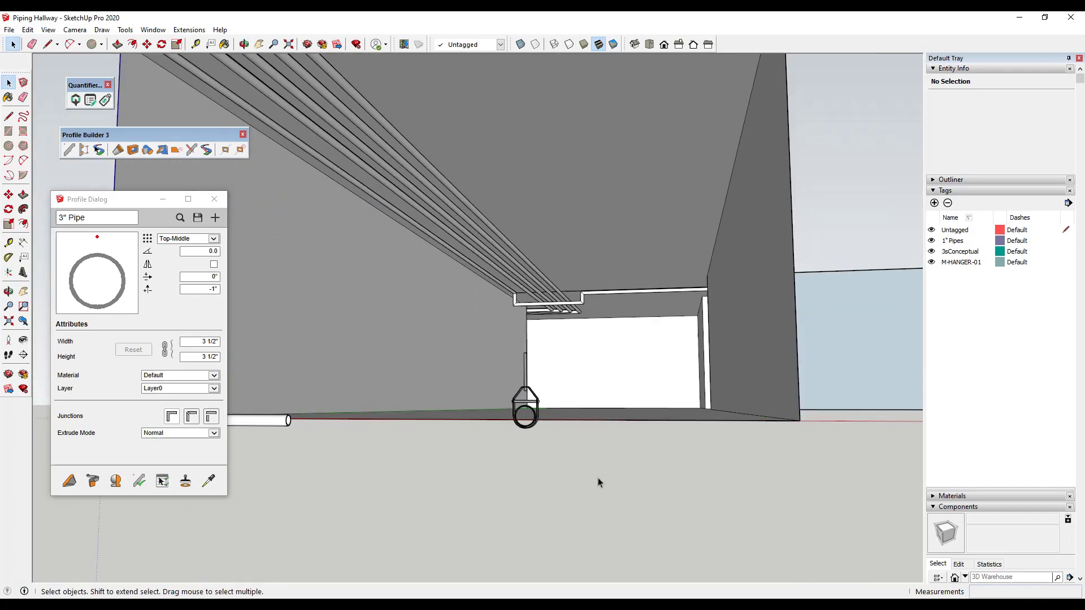
Create a new profile named 2" Pipe from the ring inside the hanger and set its placement point to Top-Middle.
middle_drag(490, 416, 558, 417)
scroll(558, 417, up, 3)
scroll(659, 444, down, 2)
drag(539, 390, 705, 529)
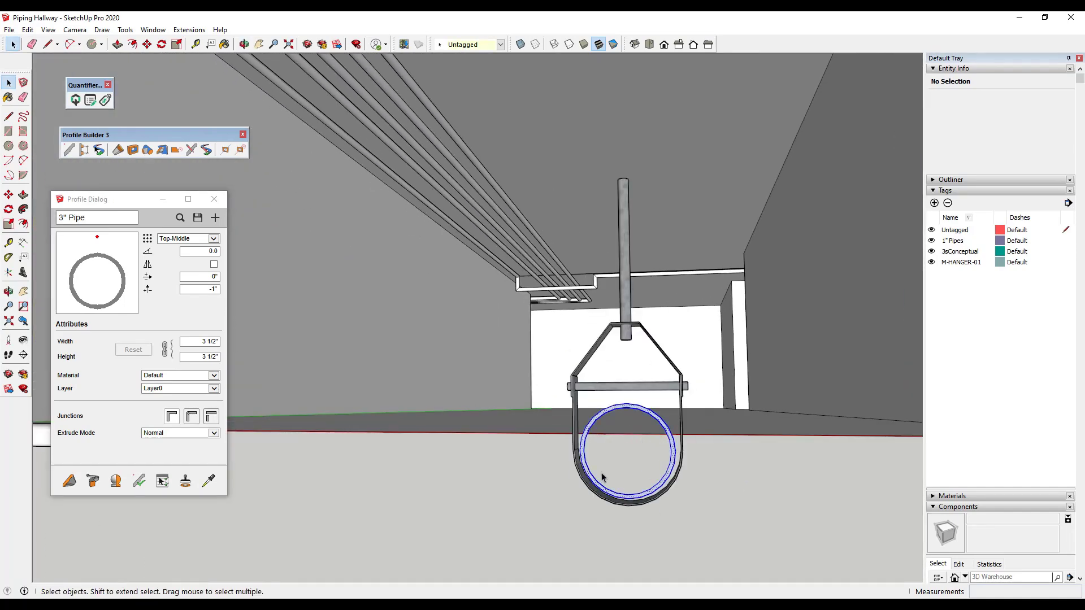
click(215, 218)
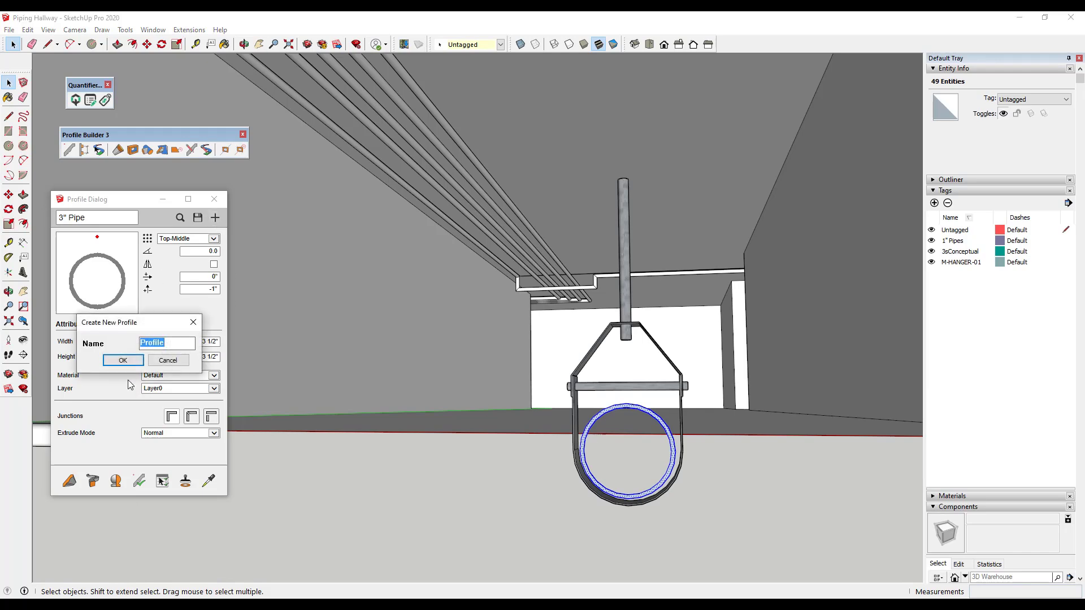
text(2" Pipe)
key(Return)
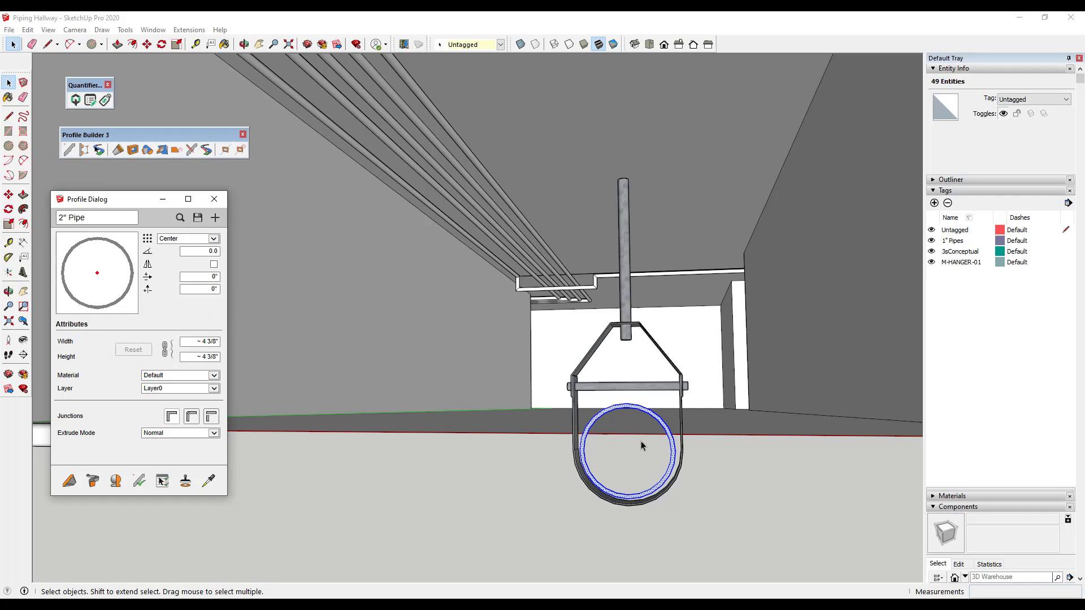
click(189, 239)
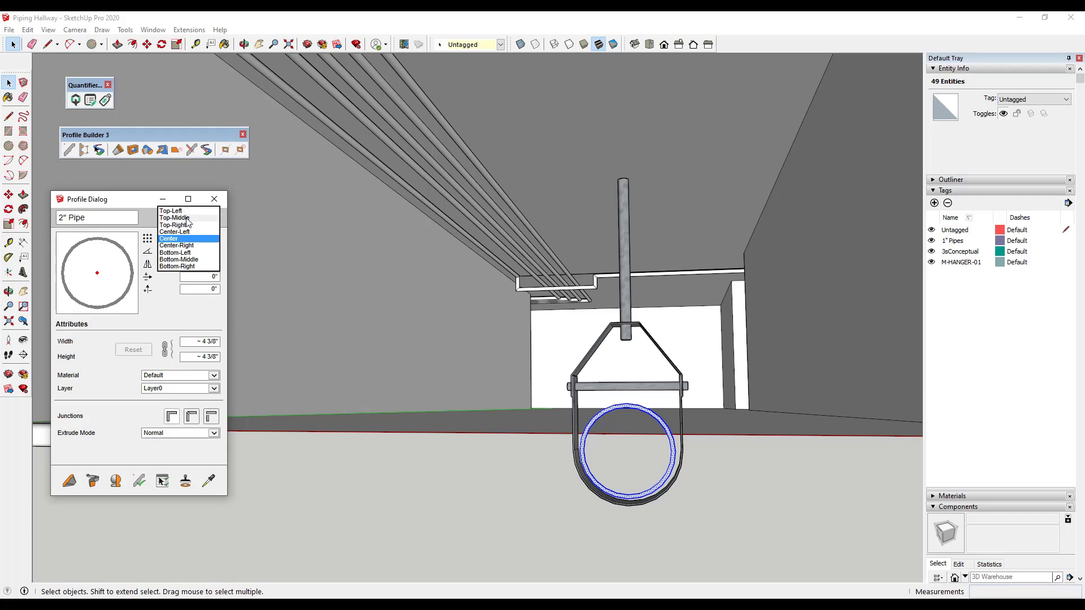
click(187, 218)
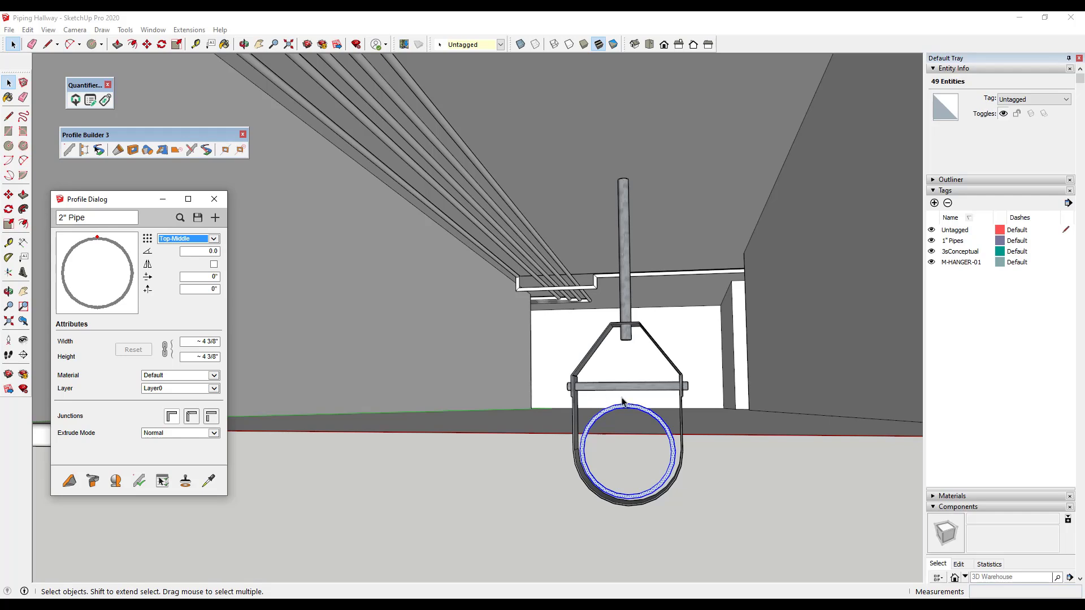
Measure from the ring's top to the hanger rod's top and set the 2" Pipe profile's vertical offset to -10 7/8".
key(t)
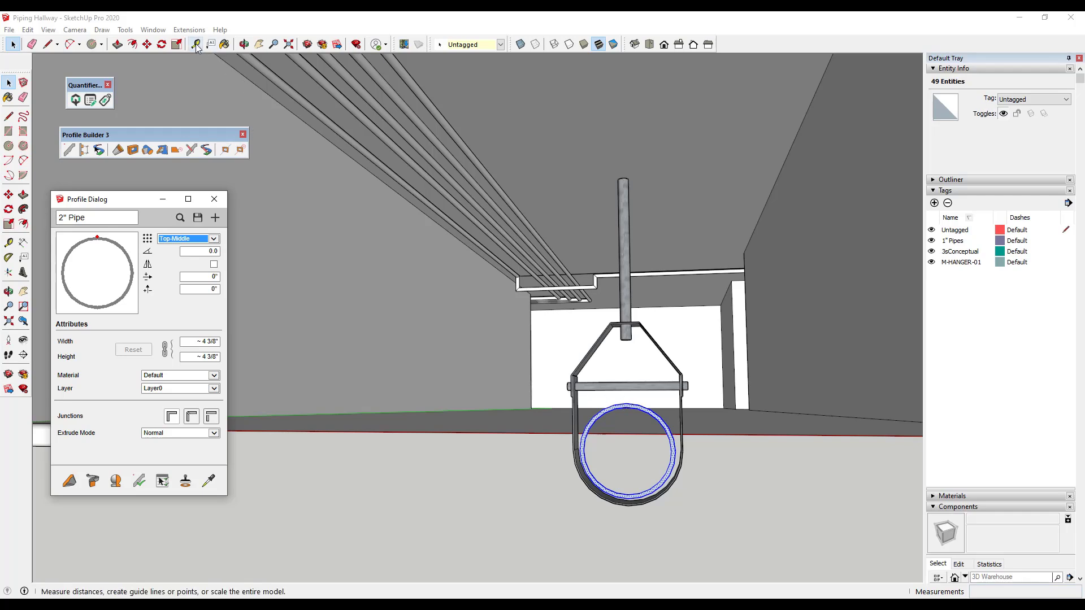
click(627, 402)
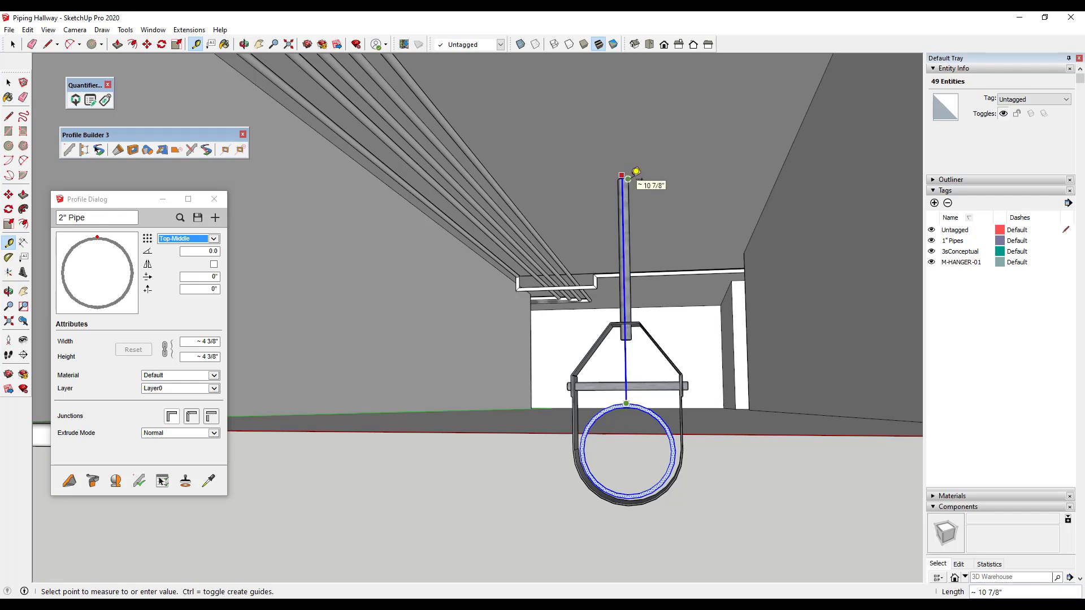
key(space)
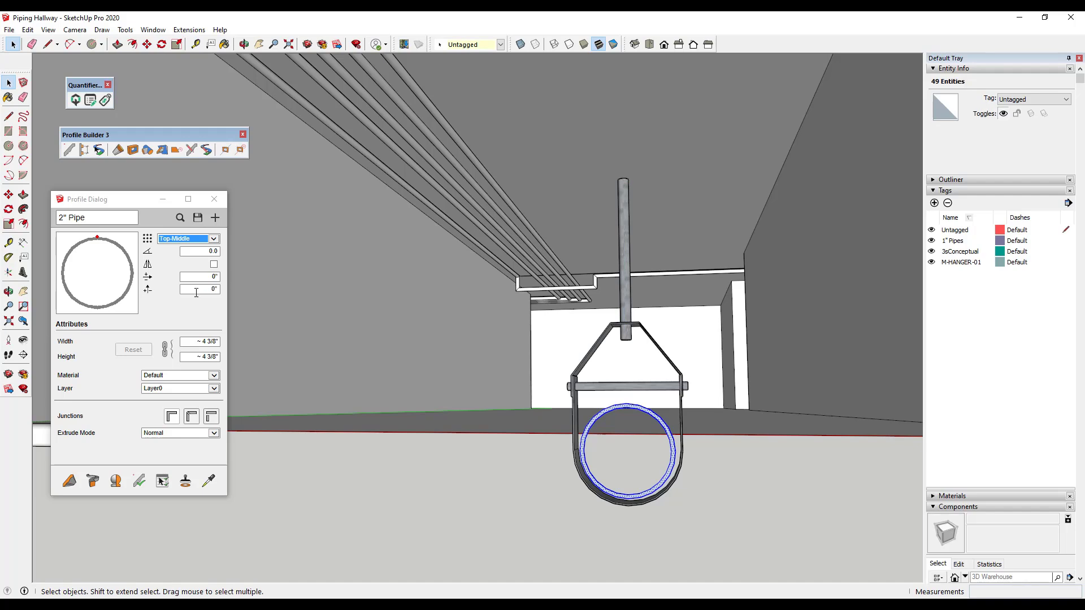
click(186, 289)
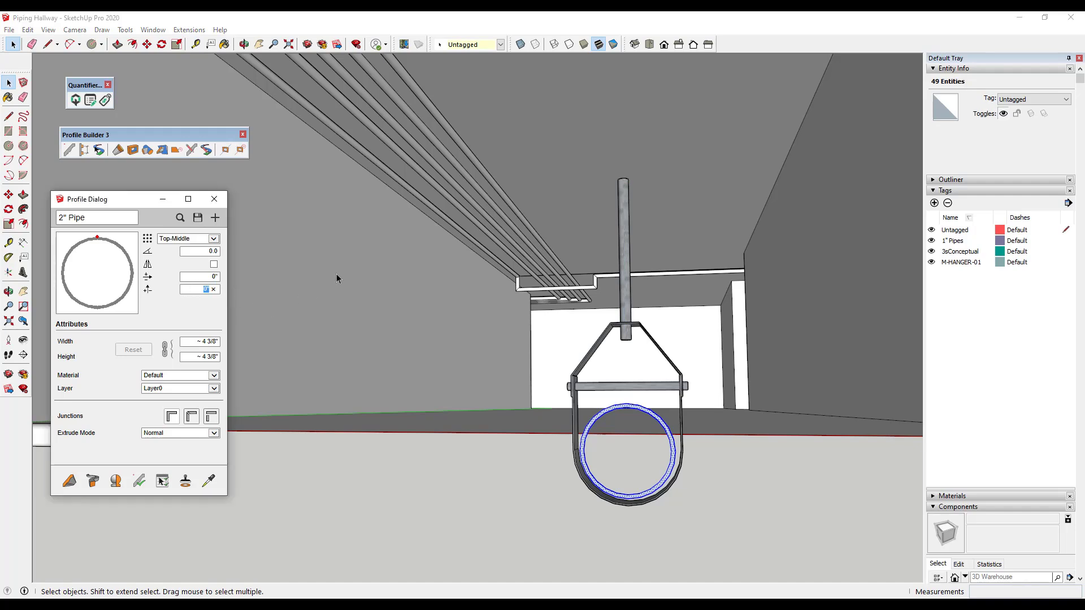
text(-10 7/8)
key(Return)
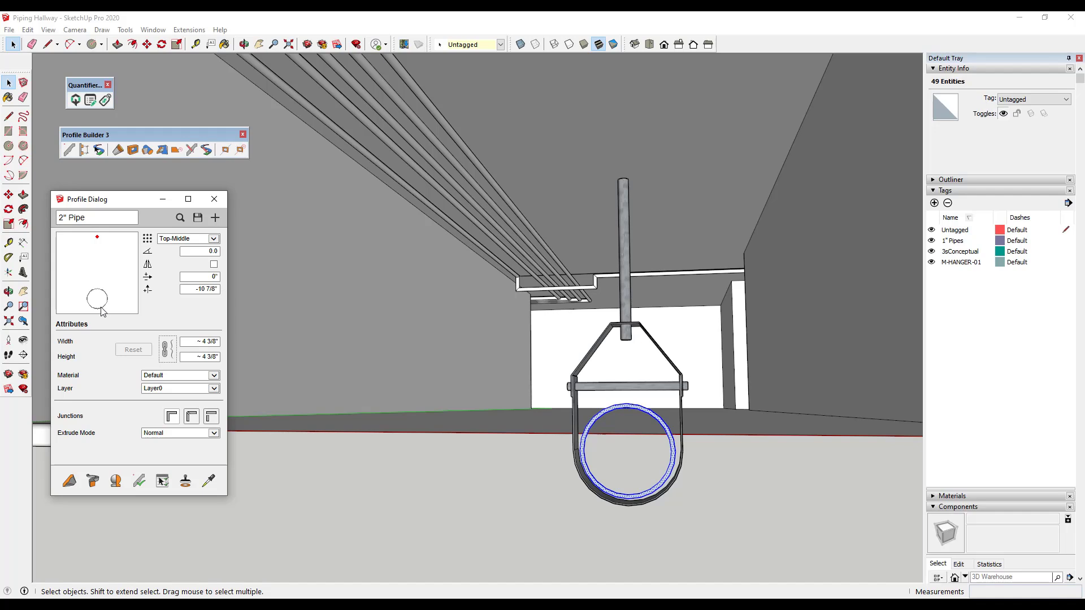
click(69, 480)
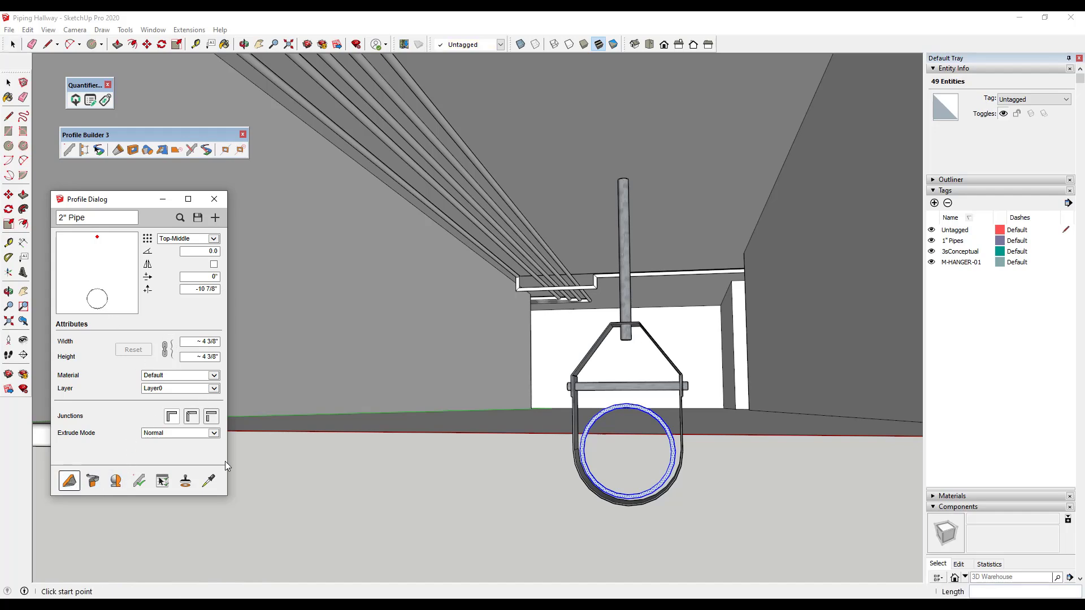
click(644, 110)
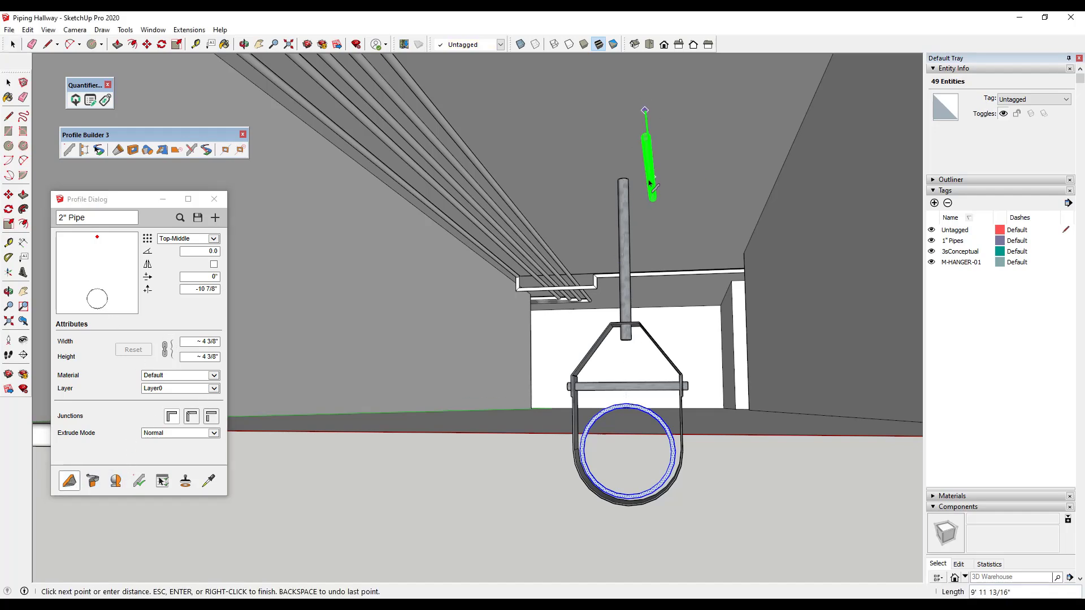
click(658, 178)
key(Return)
scroll(662, 178, down, 8)
middle_drag(662, 178, 657, 240)
click(655, 239)
scroll(658, 282, down, 3)
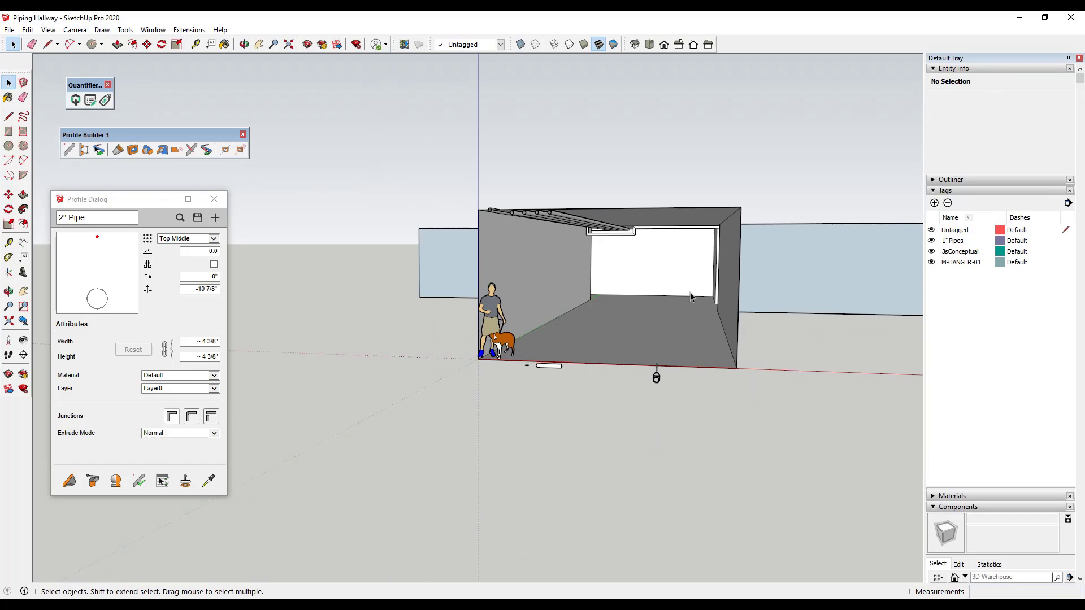
scroll(643, 493, up, 5)
scroll(673, 333, down, 5)
scroll(646, 235, up, 6)
scroll(709, 302, down, 5)
scroll(647, 316, up, 3)
middle_drag(647, 319, 622, 345)
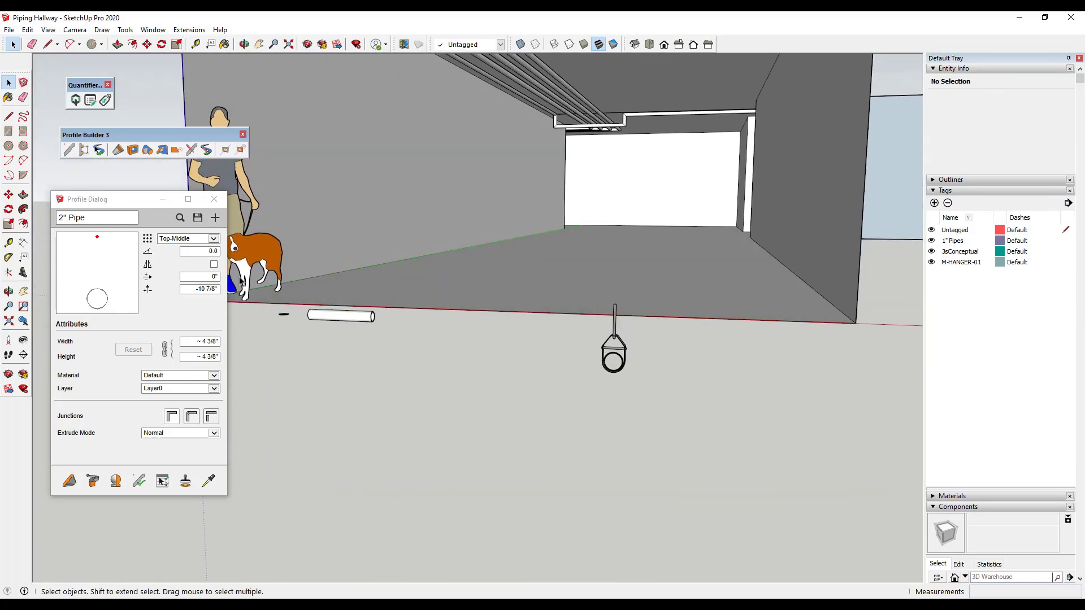
Build a short trial run with the 2" Pipe profile on the ground beside the clevis hanger.
click(70, 480)
click(667, 360)
click(753, 366)
key(space)
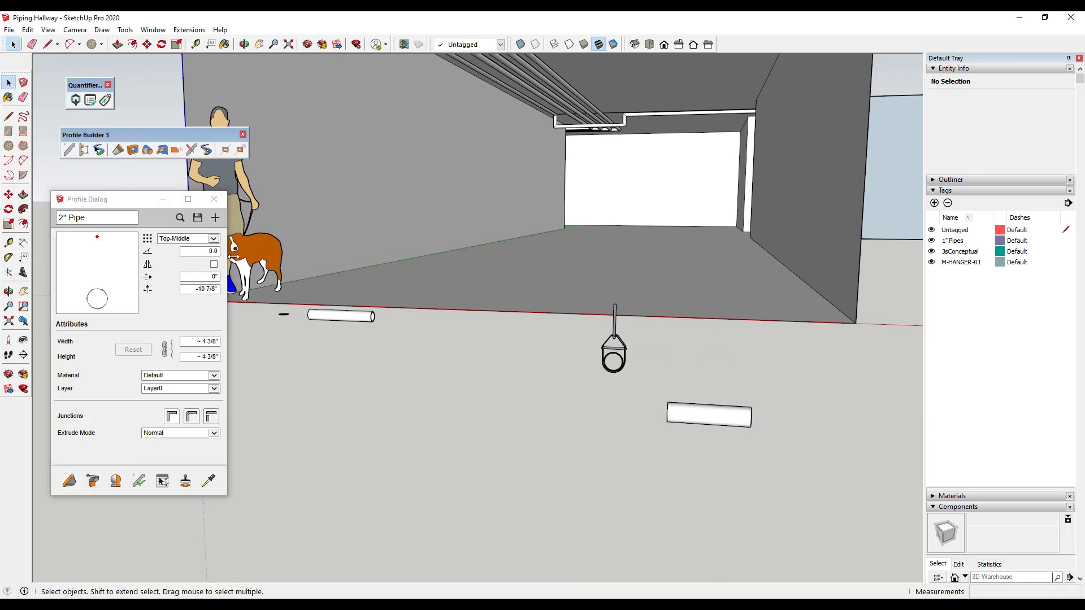
Start a new Profile Builder assembly and add one profile member that uses the 2" Pipe profile.
click(84, 152)
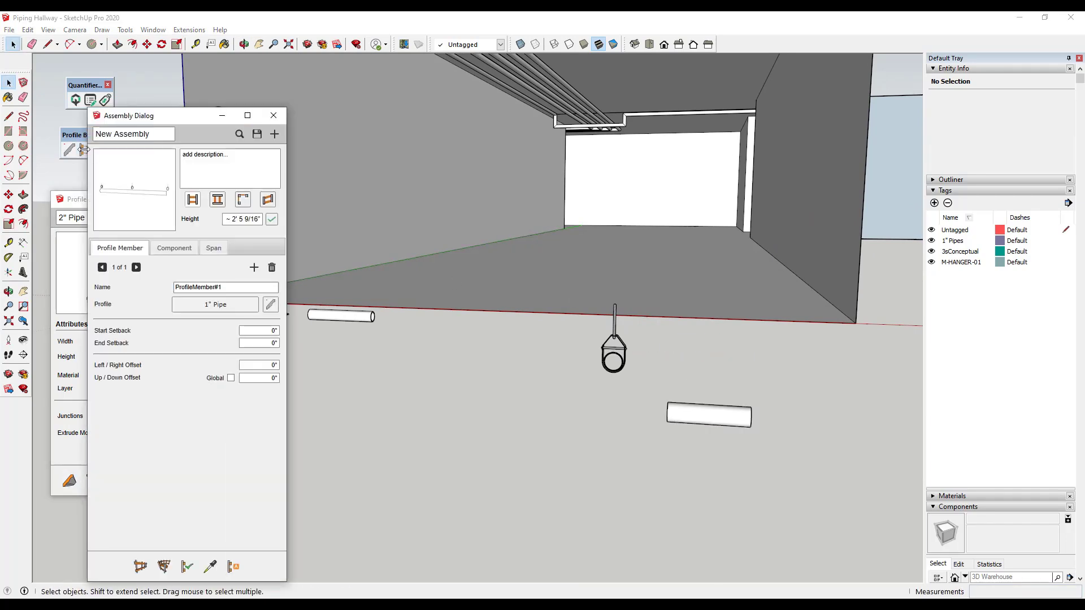
click(274, 137)
click(209, 377)
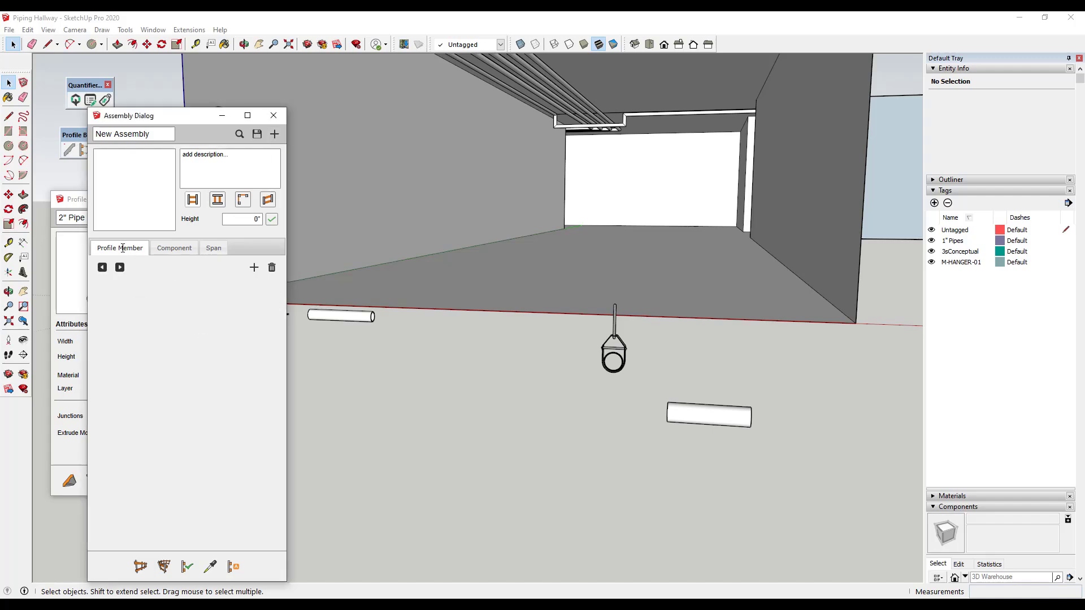
click(253, 272)
click(224, 305)
click(709, 416)
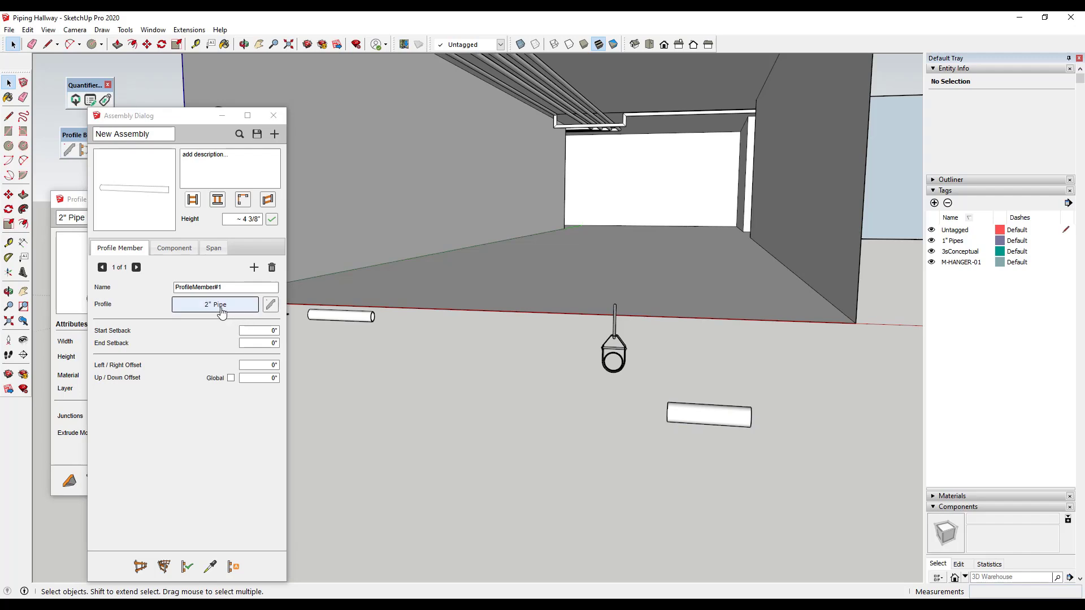
Build a short trial run of the new assembly on the ground in front of the hallway and select it.
click(140, 567)
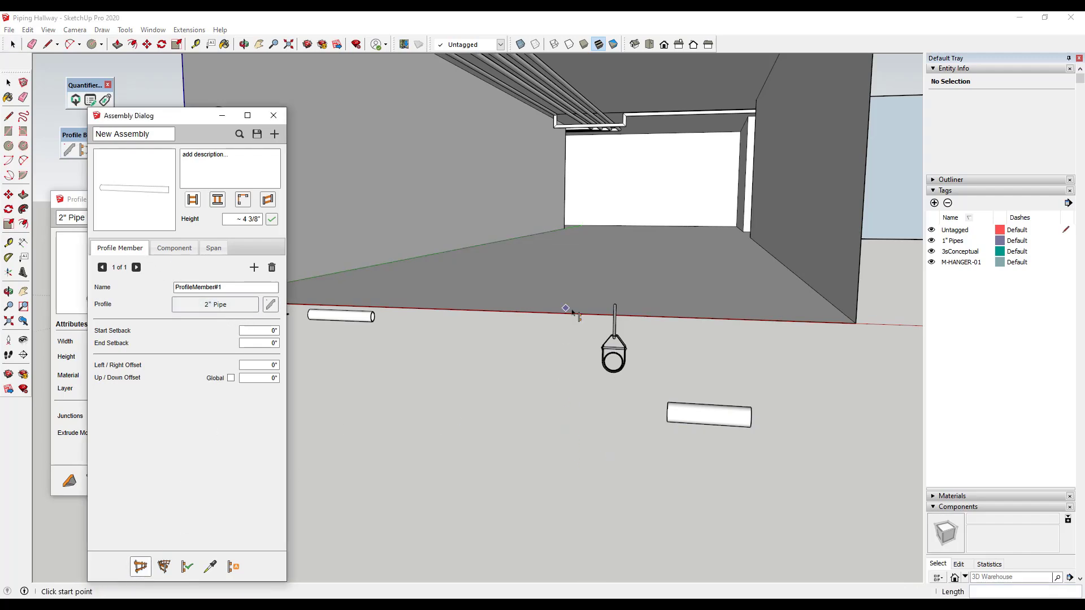
click(542, 441)
click(660, 444)
click(620, 520)
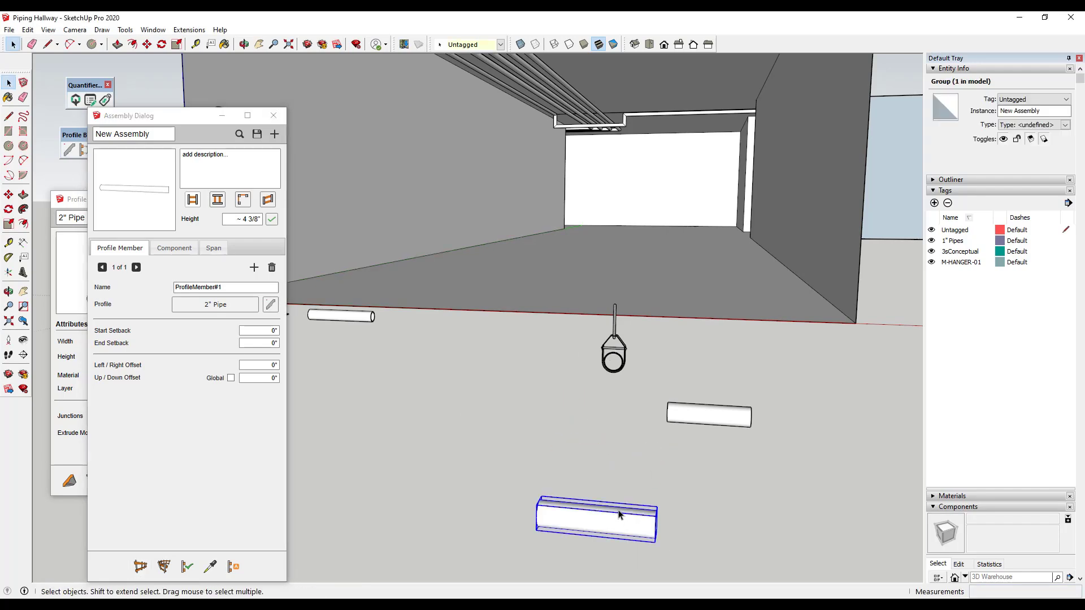
Add a component to the assembly and pick the Clevis Hanger in the model as its source.
click(172, 249)
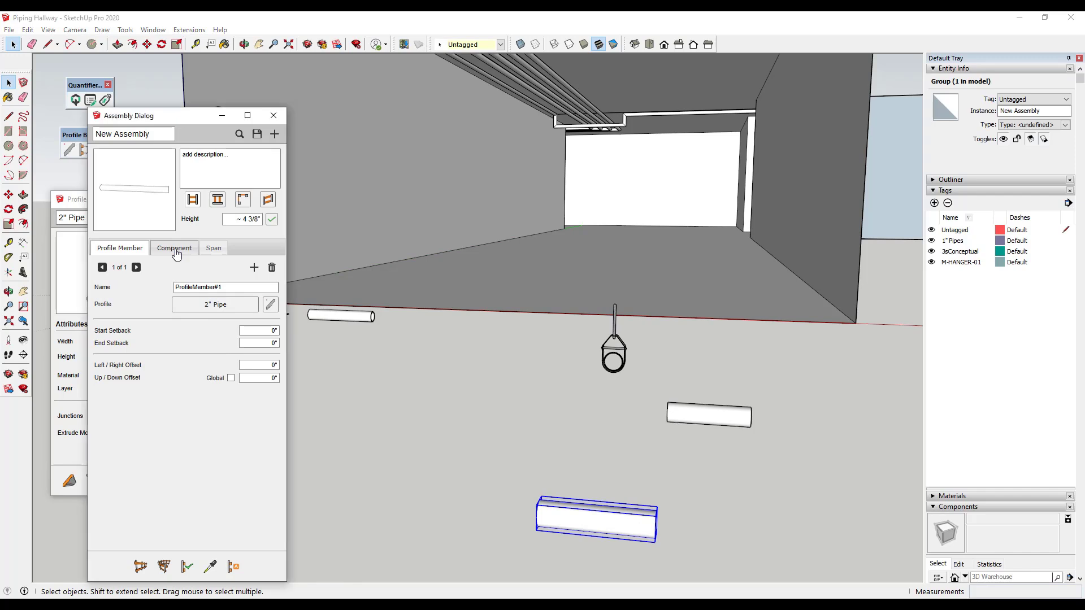
click(253, 270)
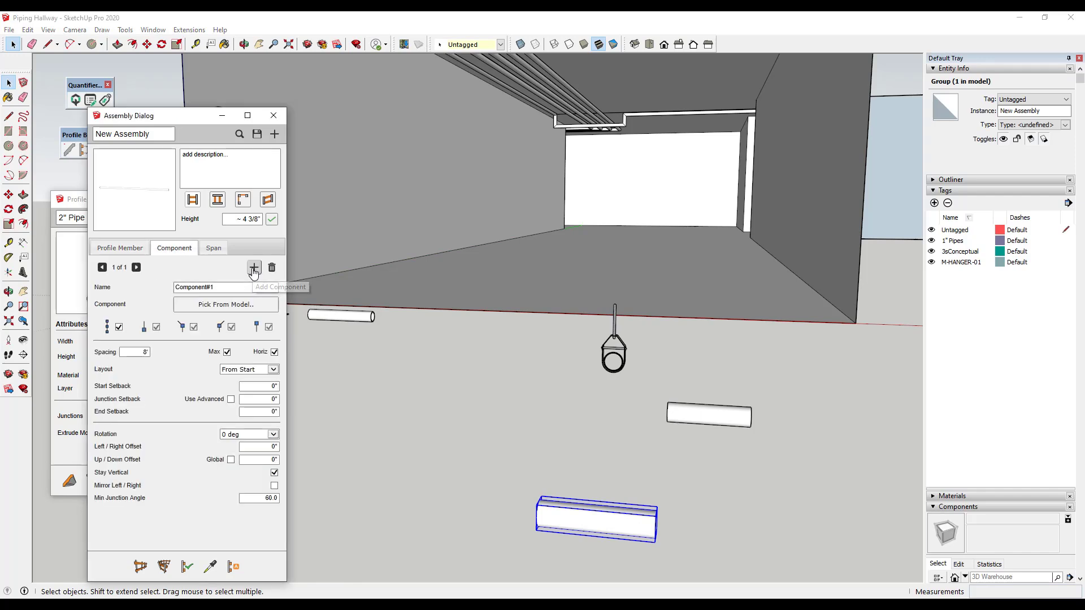
click(240, 307)
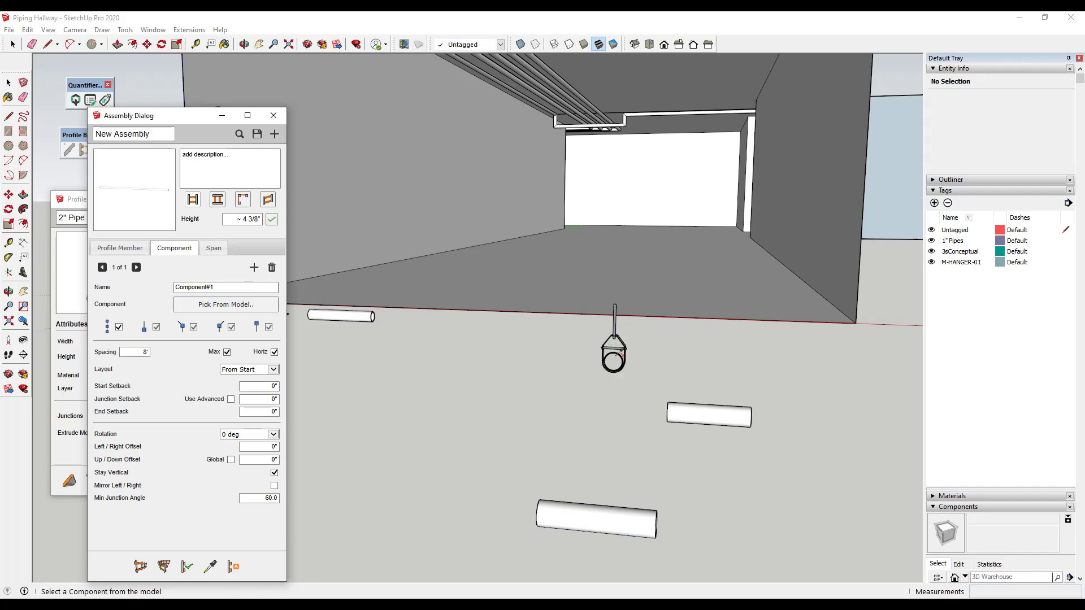
click(621, 329)
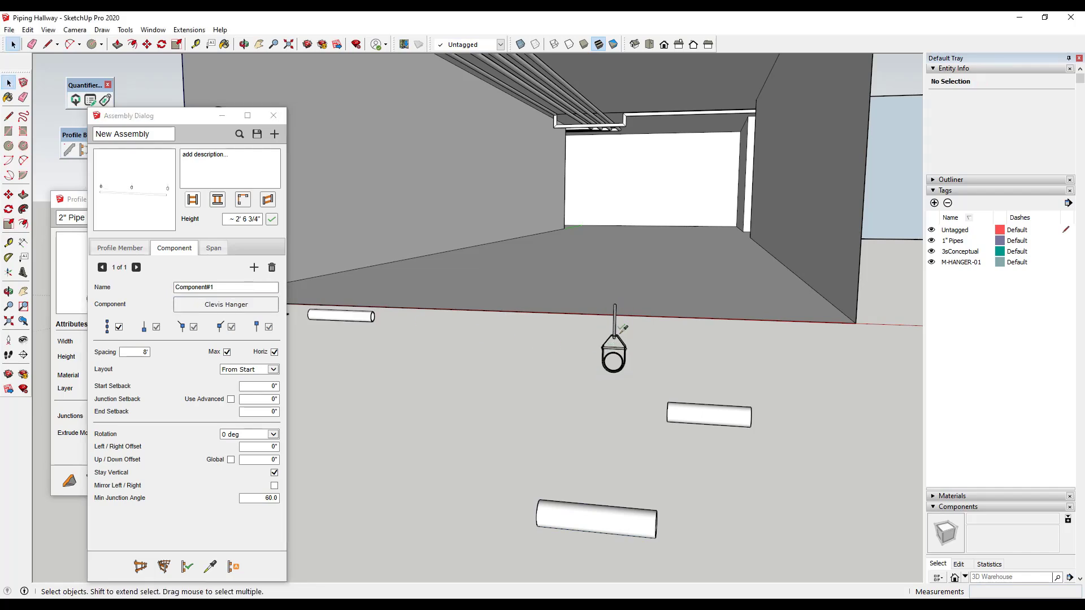
Delete the trial assembly run and the trial pipe in front of the hallway.
click(597, 524)
scroll(596, 515, down, 1)
key(Delete)
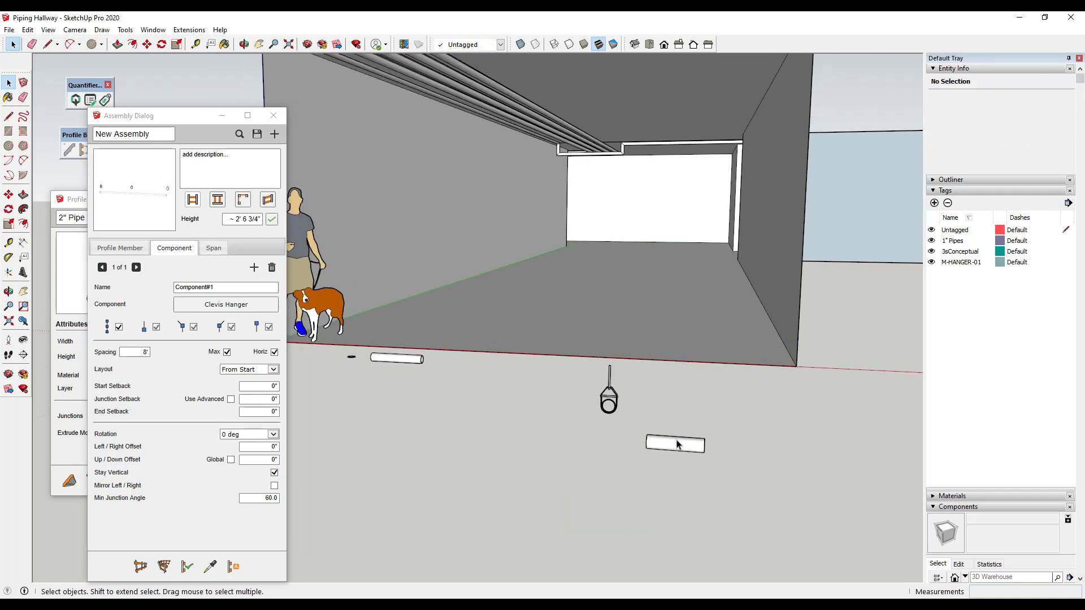
Build an assembly run about 6' 6 11/16" long, starting beside the original clevis hanger, and check how its hangers sit.
click(140, 567)
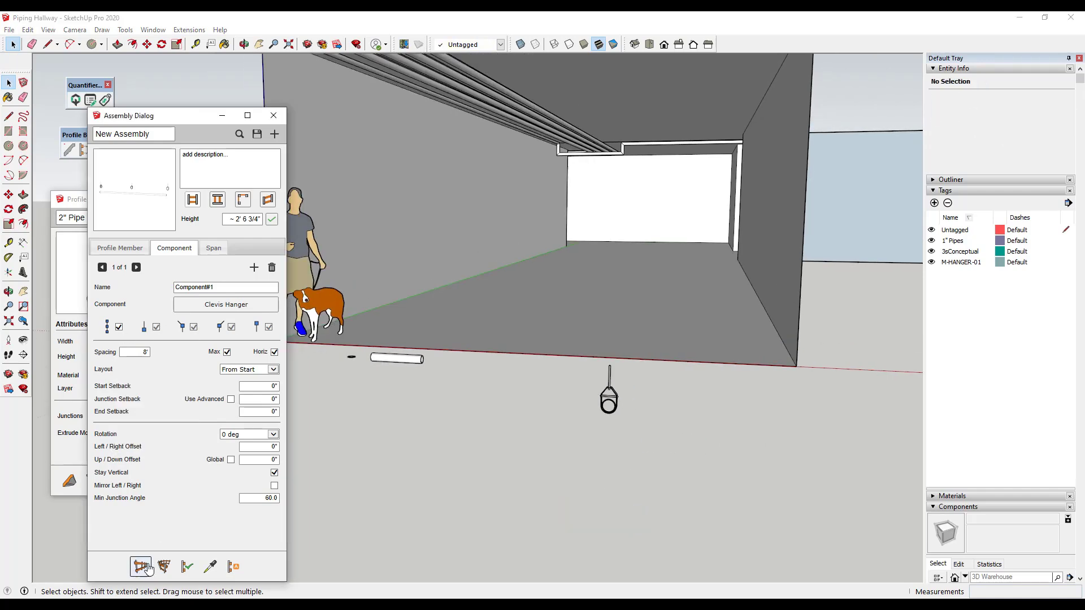
click(628, 401)
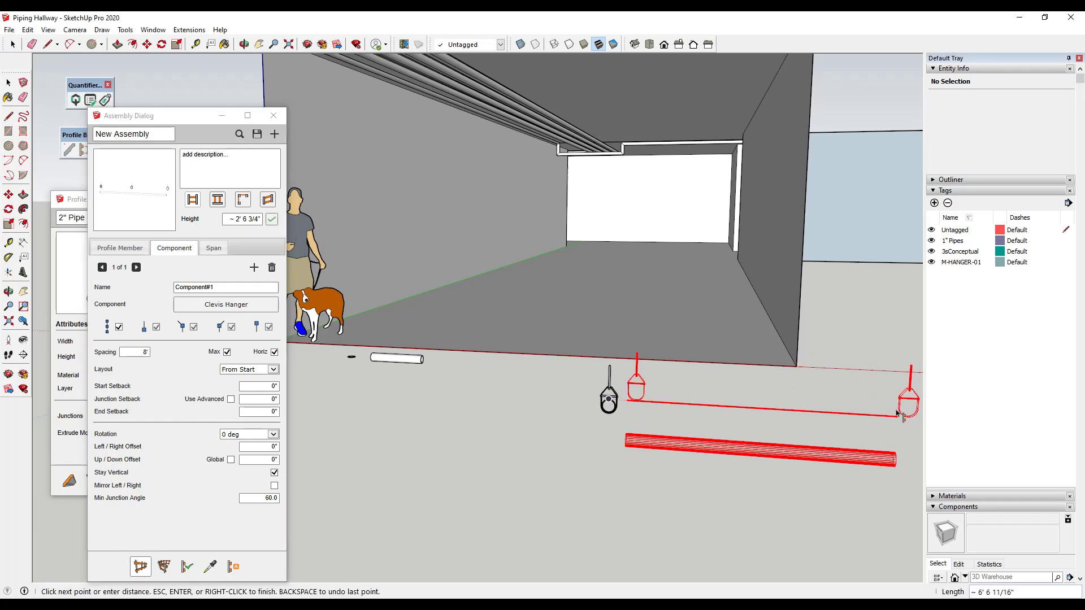
click(900, 416)
key(Return)
scroll(900, 416, down, 2)
scroll(716, 433, up, 2)
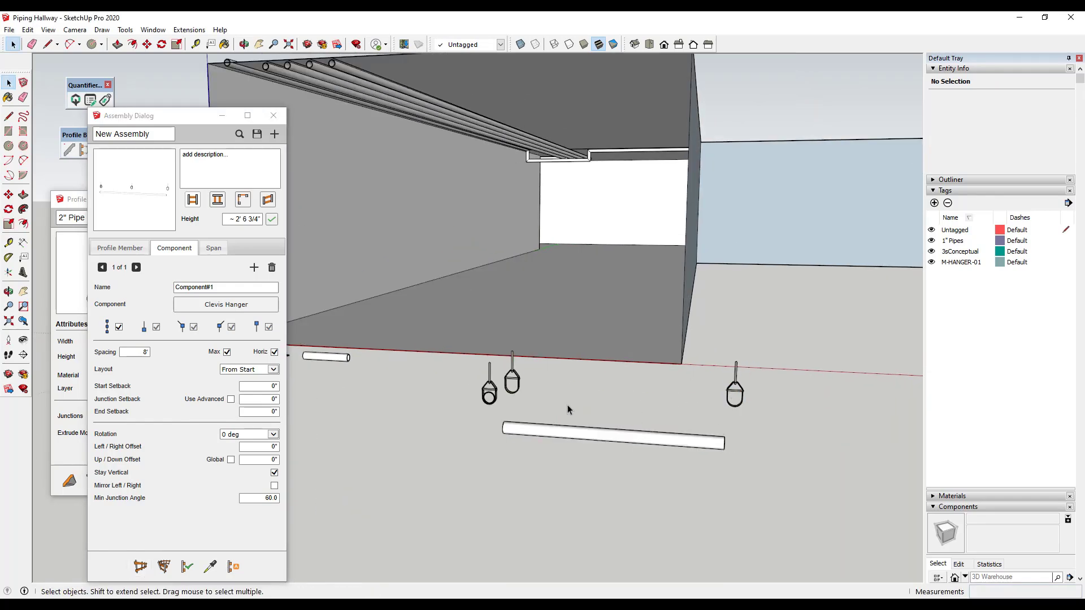
scroll(534, 394, up, 3)
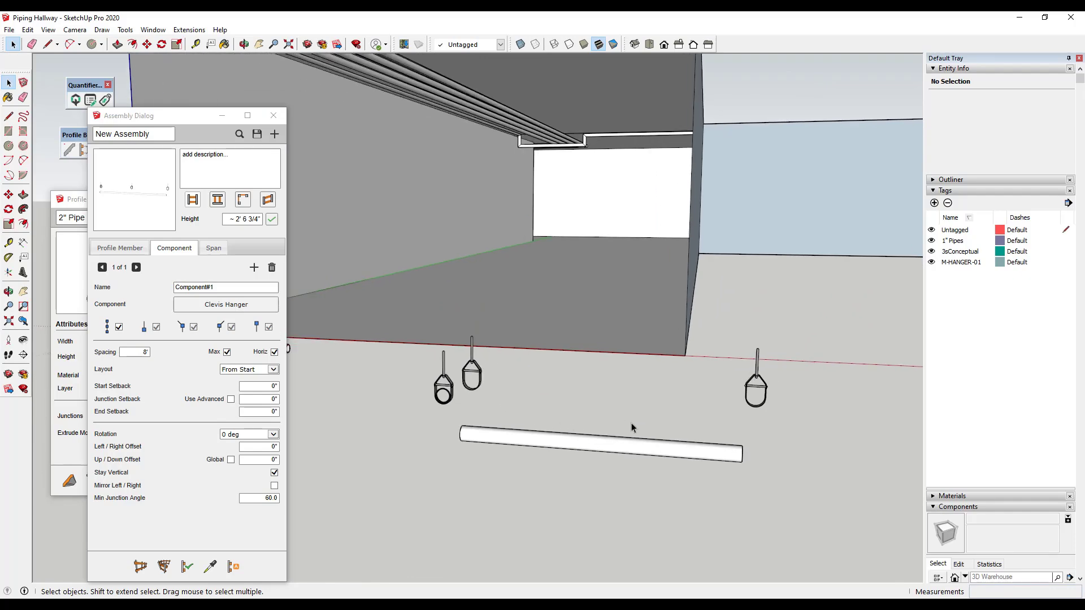
middle_drag(603, 414, 500, 428)
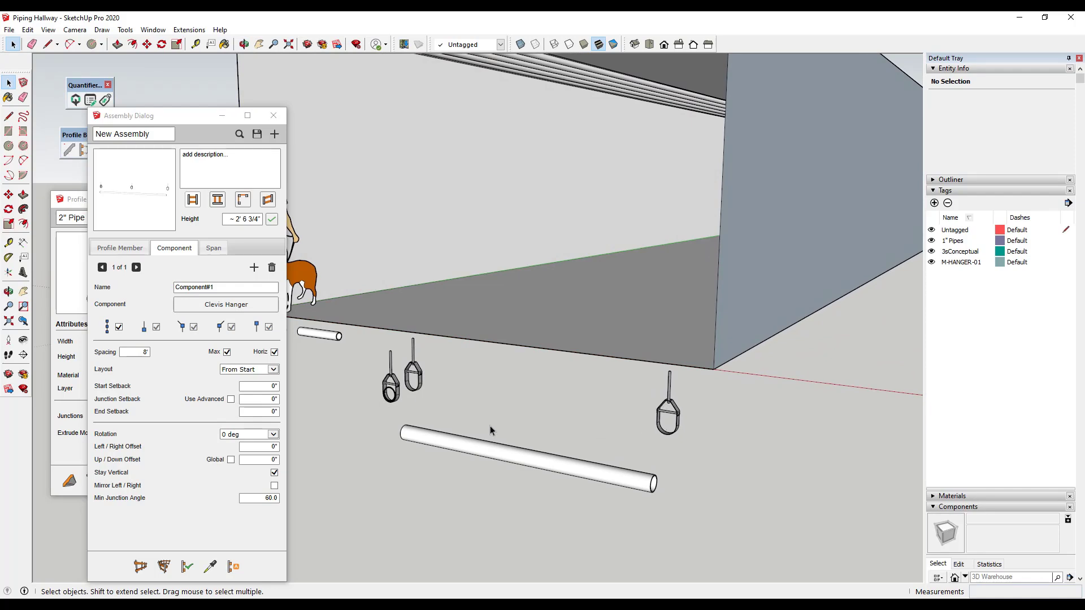
middle_drag(492, 431, 501, 431)
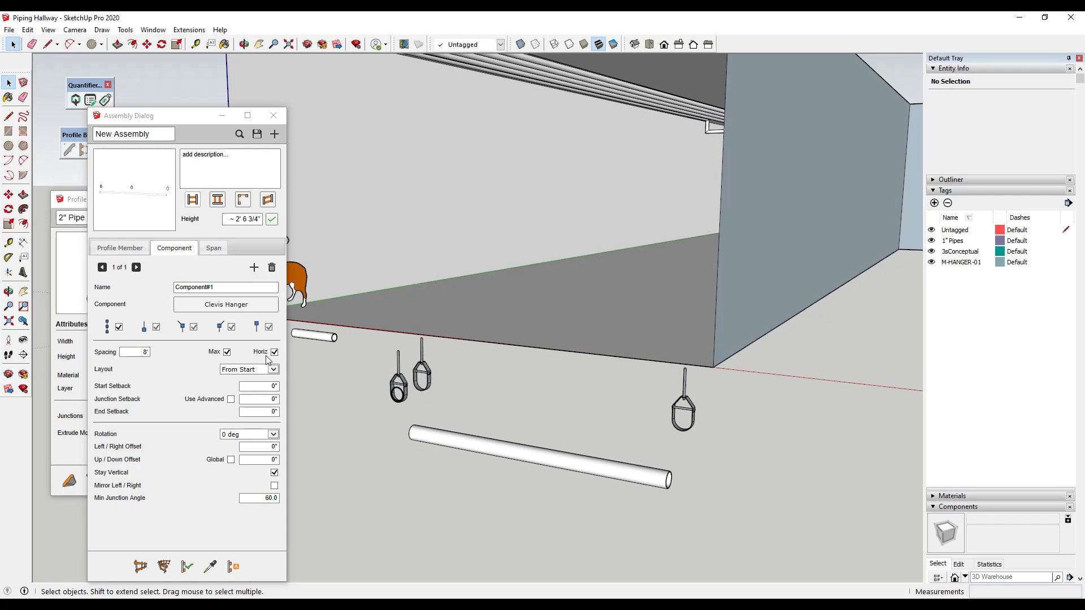
Set the Clevis Hanger component's rotation to 90 deg and apply the change to the built assembly run.
click(242, 437)
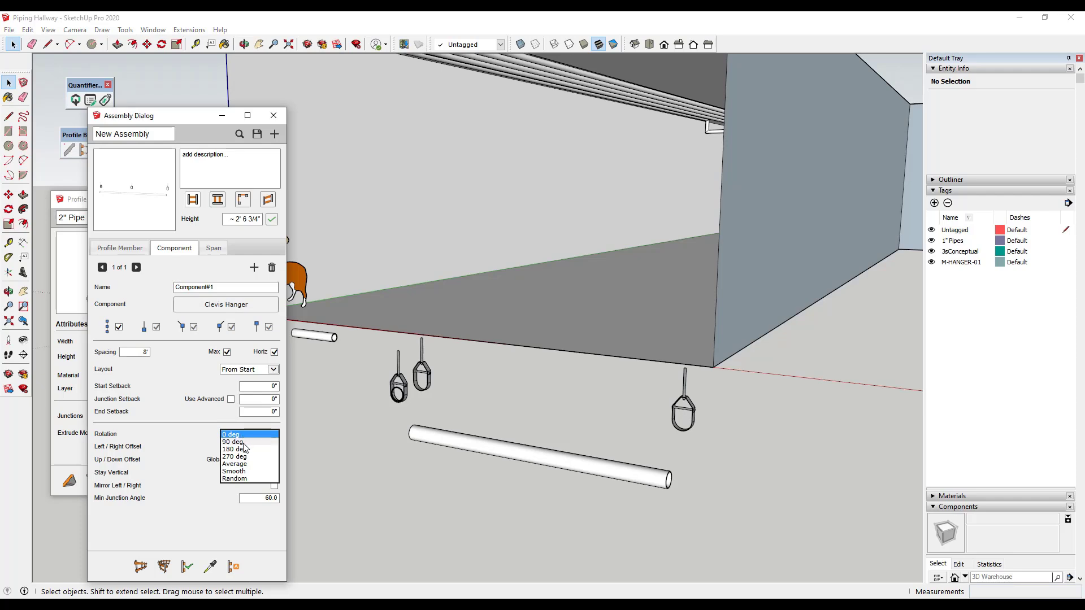
click(243, 442)
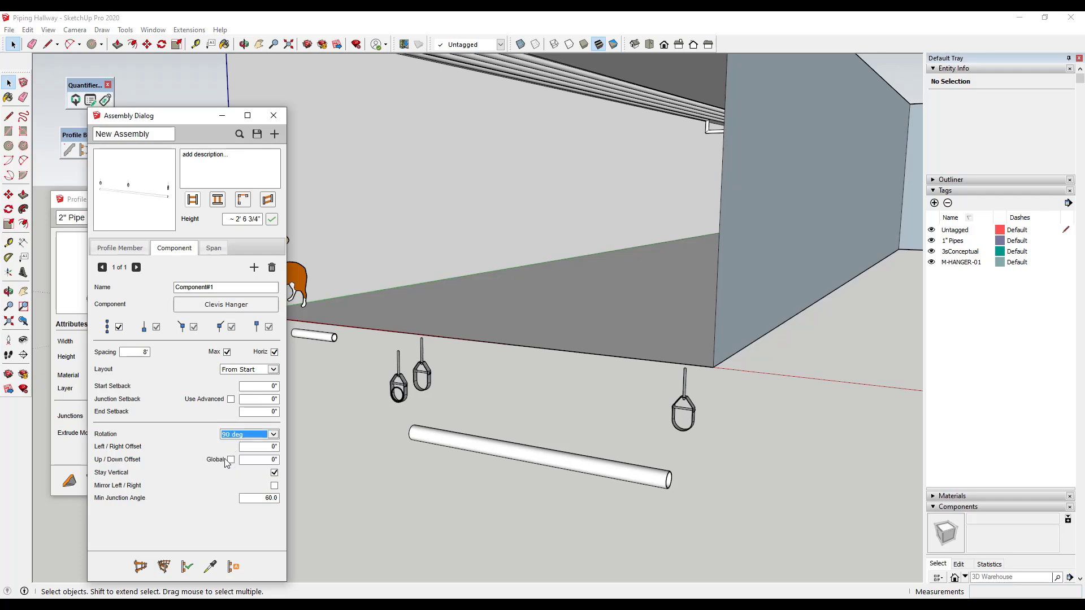
click(451, 440)
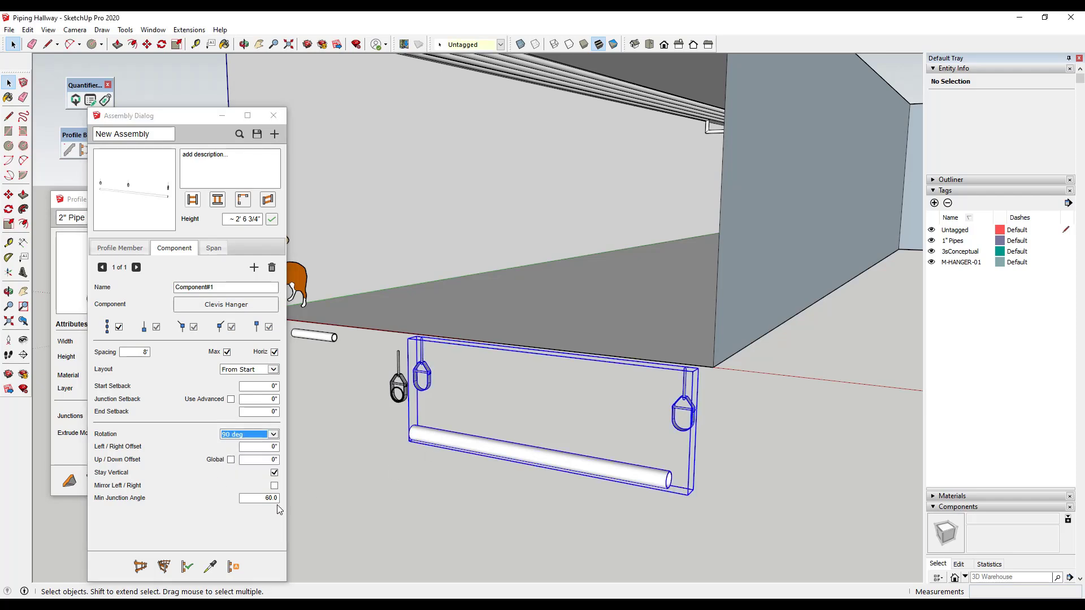
click(187, 566)
Measure the vertical distance from the lowest point of the assembly's end hanger to the underside of the pipe.
middle_drag(410, 407, 444, 379)
scroll(420, 380, up, 3)
scroll(817, 407, up, 3)
scroll(703, 360, up, 1)
middle_drag(703, 360, 667, 371)
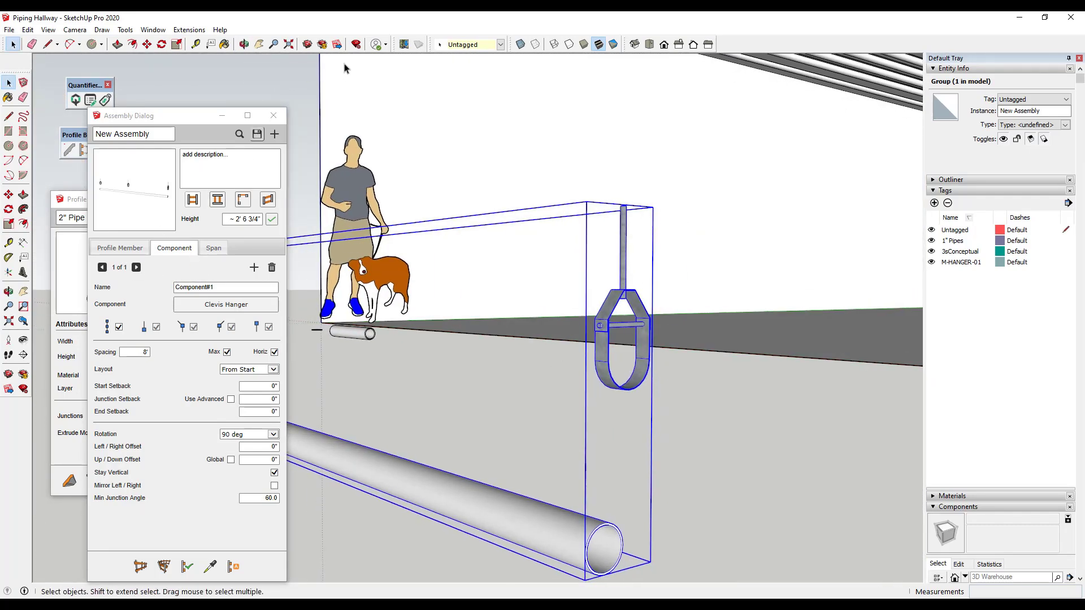
click(196, 44)
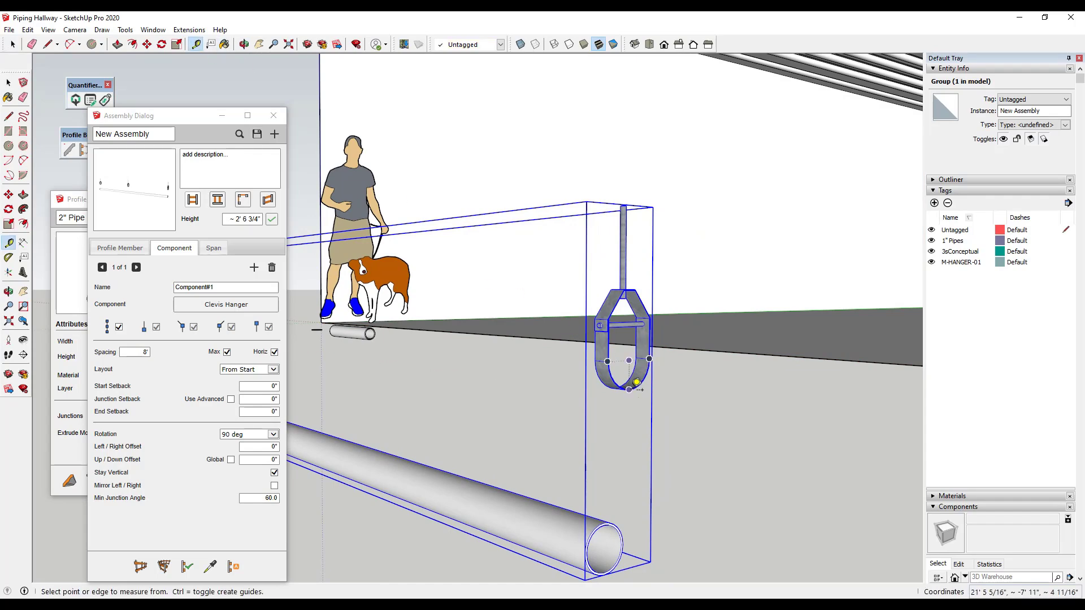
scroll(646, 385, up, 2)
scroll(636, 381, up, 5)
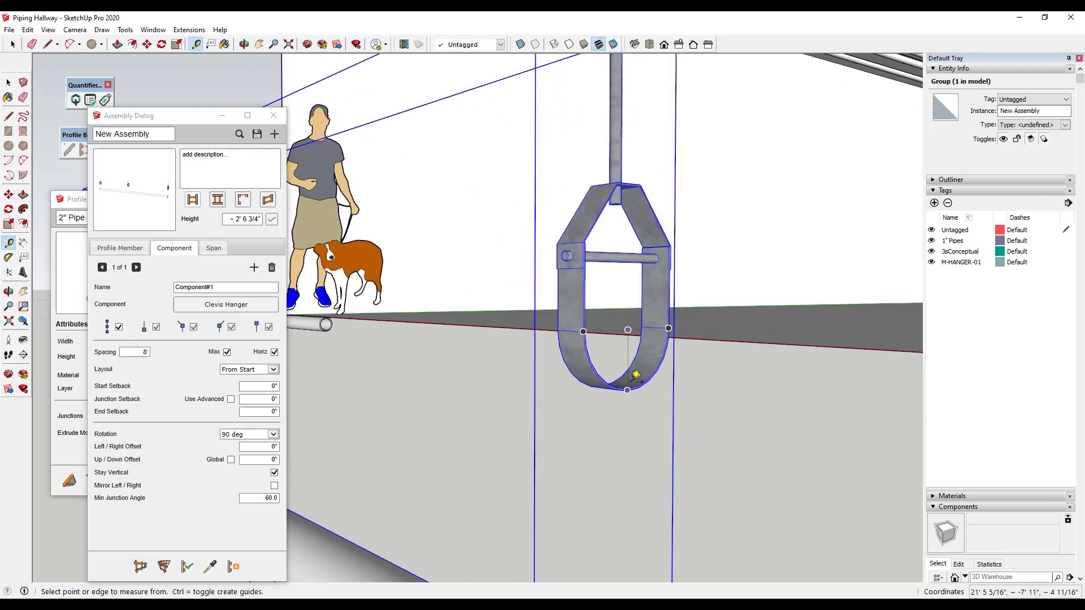
scroll(637, 379, down, 1)
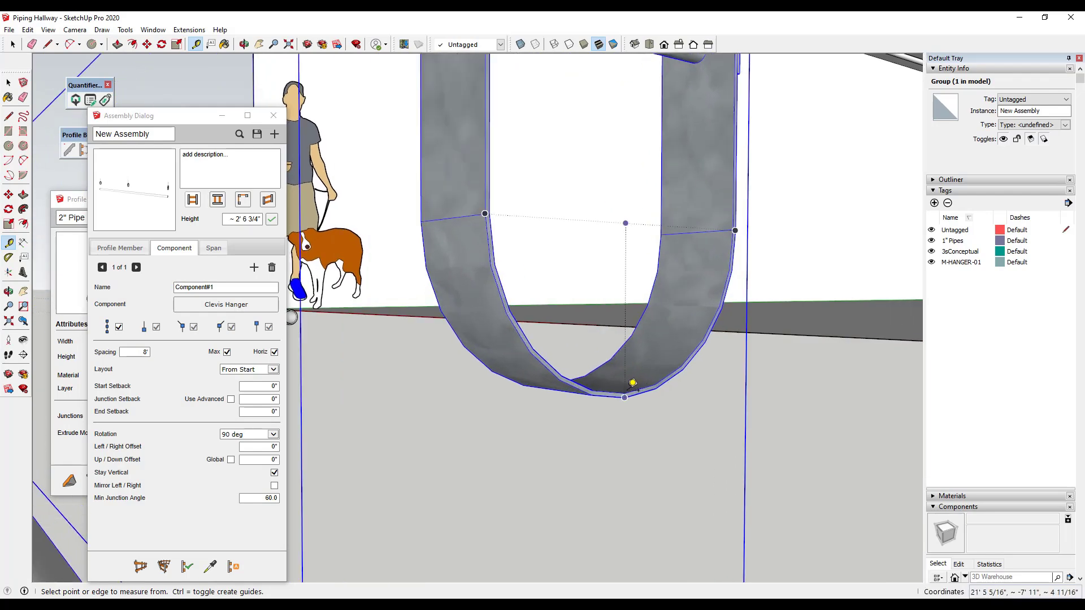
click(635, 378)
scroll(634, 376, down, 2)
scroll(635, 377, down, 4)
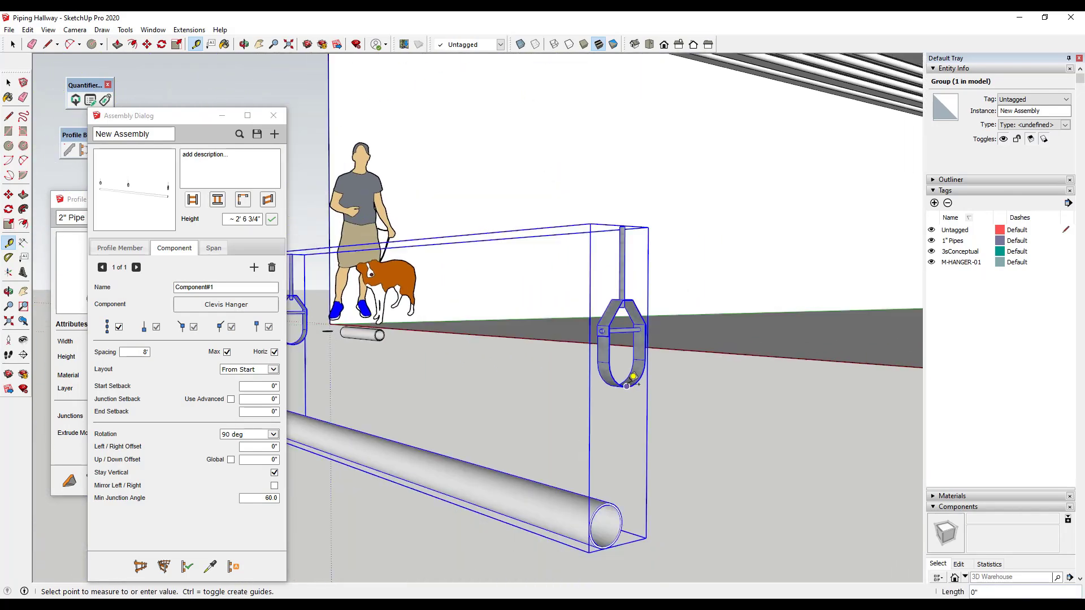
scroll(626, 471, up, 3)
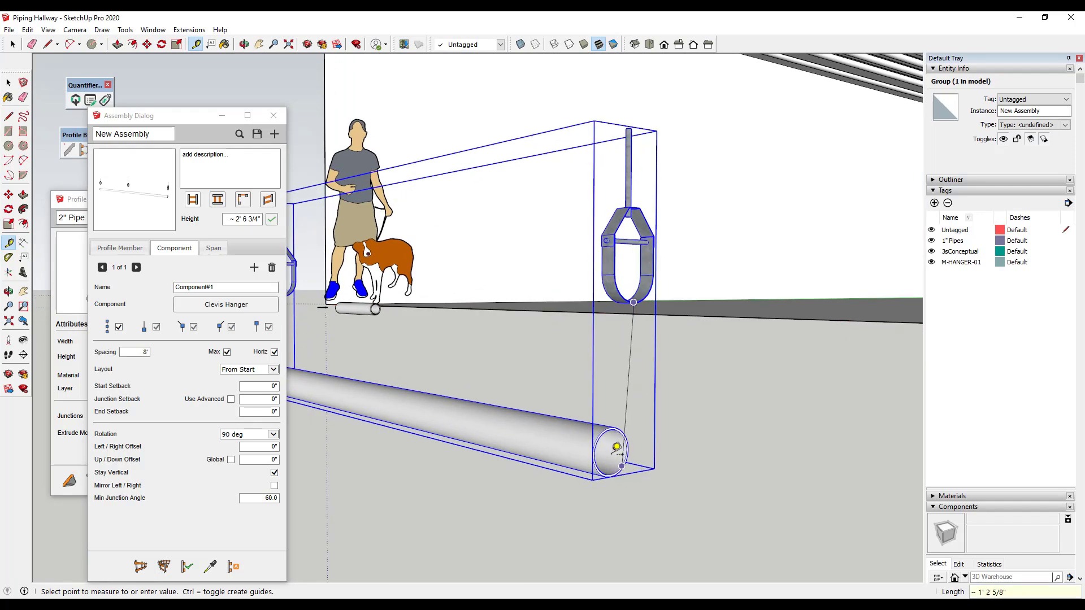
key(space)
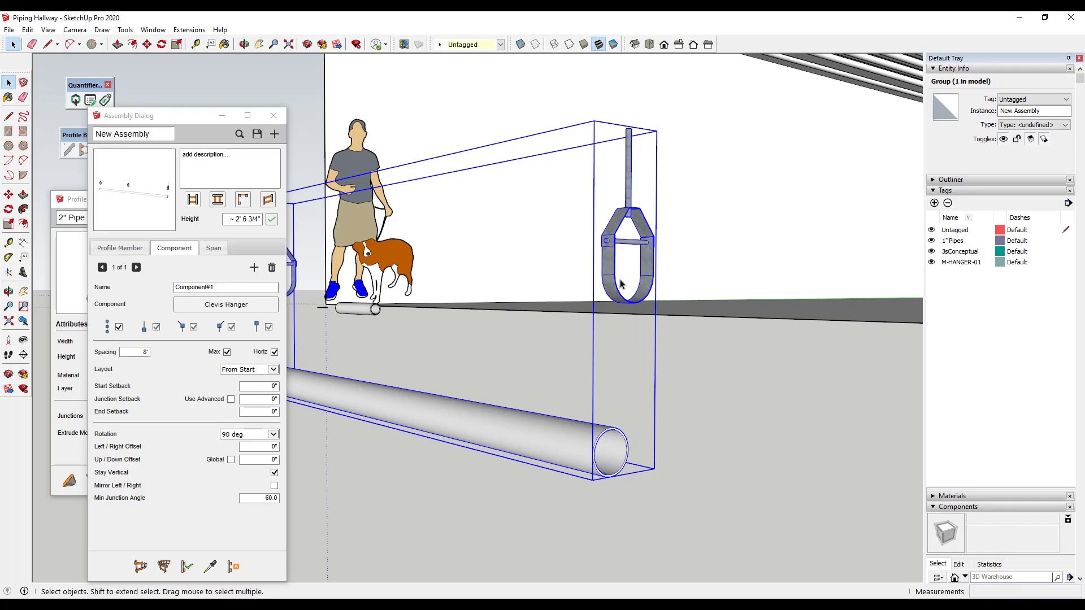
Set the Clevis Hanger component's up/down offset to -1' 3 5/16" and apply it to the built assembly run.
click(253, 459)
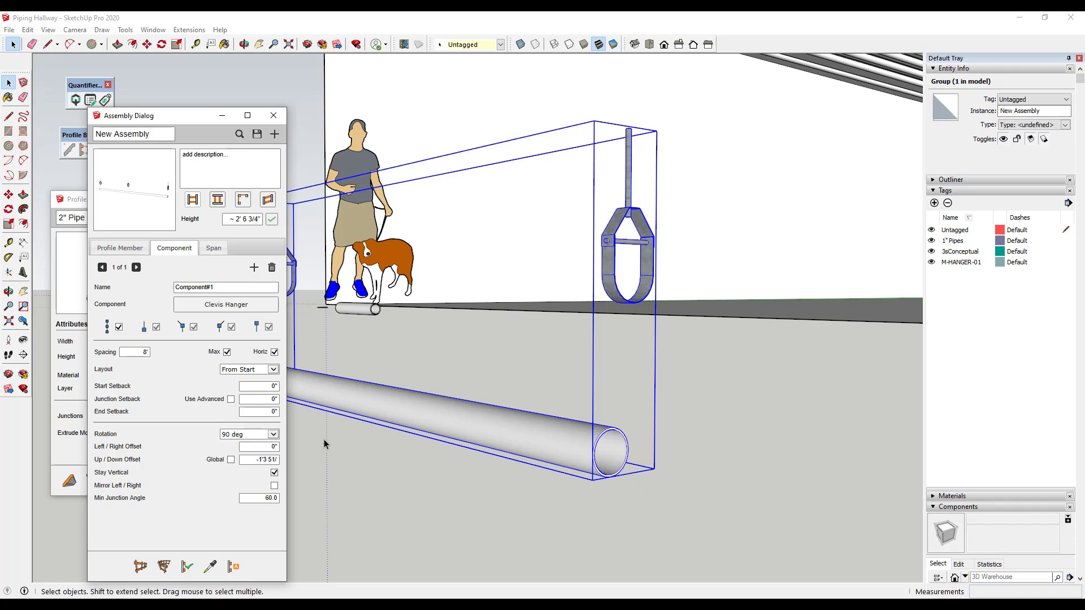
text(-1'3 5/16")
key(Tab)
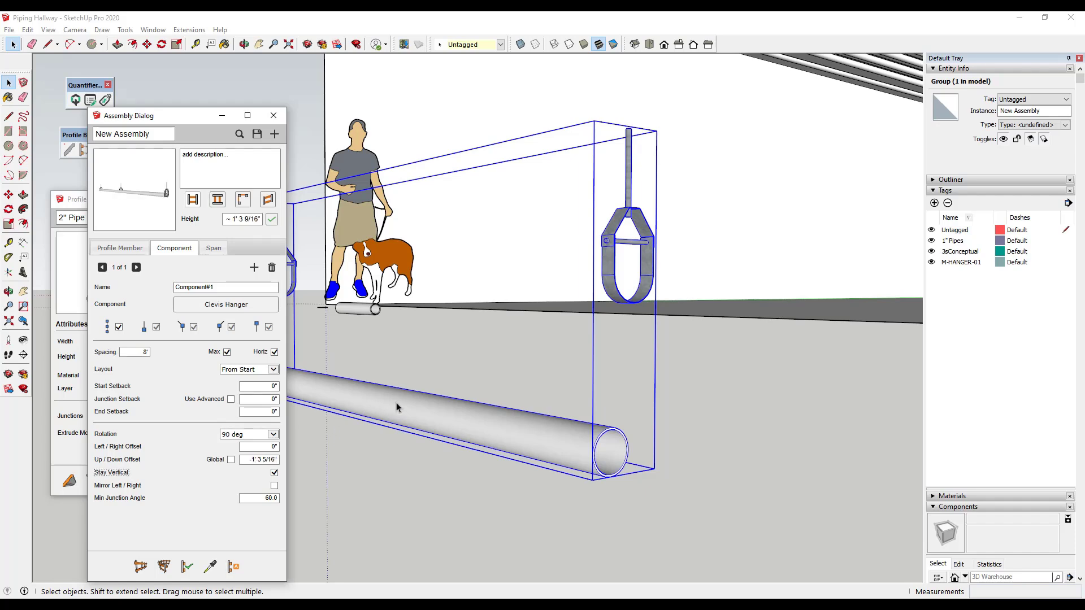
click(192, 564)
Measure the sideways distance between the lowered end hanger and the pipe at the run's open end.
middle_drag(561, 493, 519, 449)
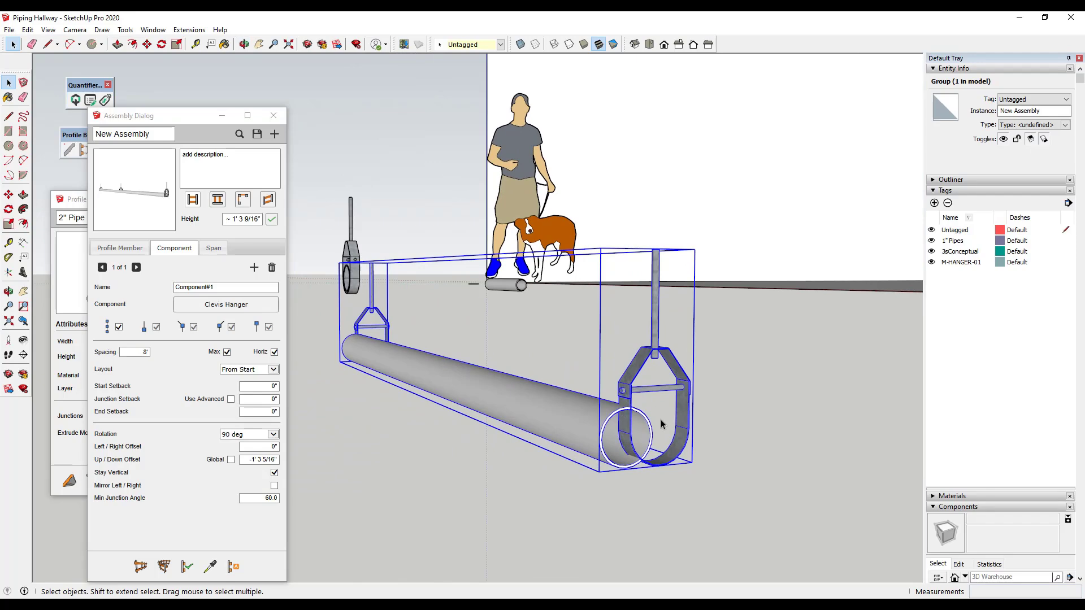
scroll(654, 431, up, 5)
scroll(579, 467, down, 3)
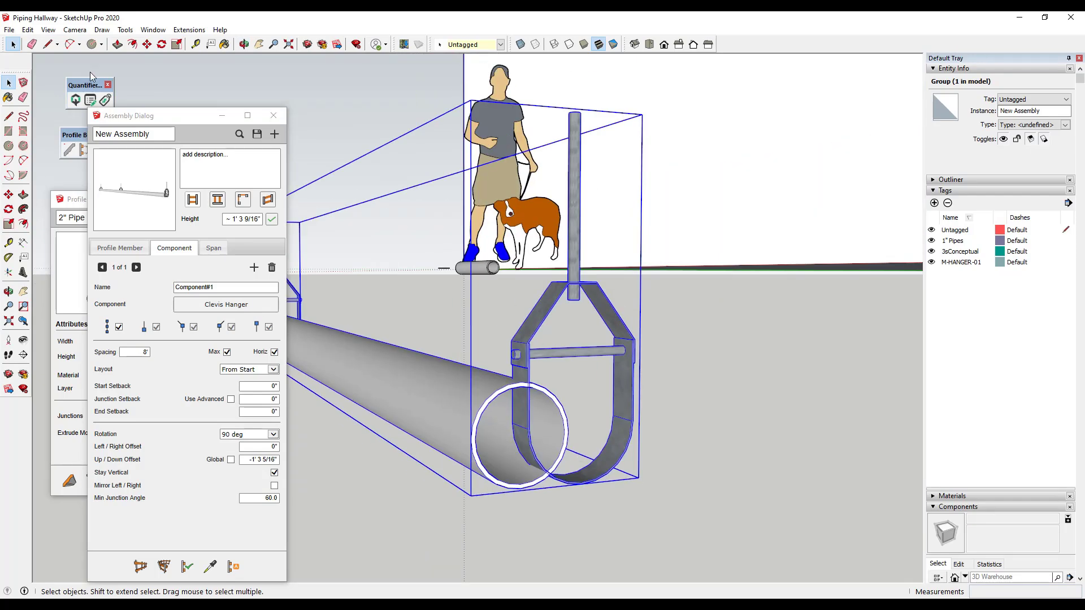
click(195, 44)
click(590, 475)
key(space)
Set the Clevis Hanger component's left/right offset to 2 3/16" and apply it to the assembly run.
click(242, 445)
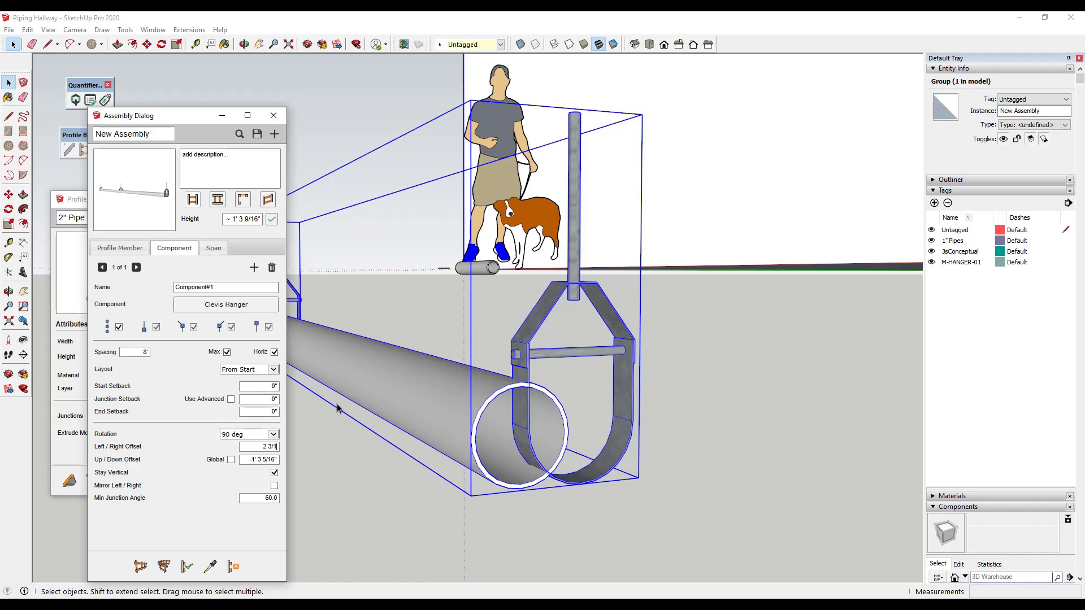
key(Tab)
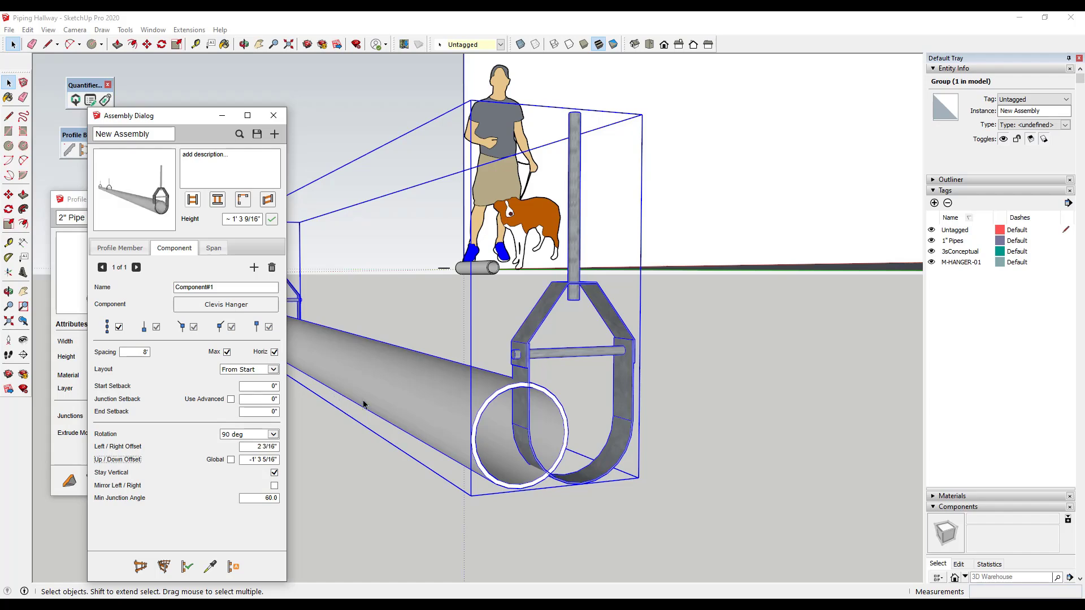
click(188, 567)
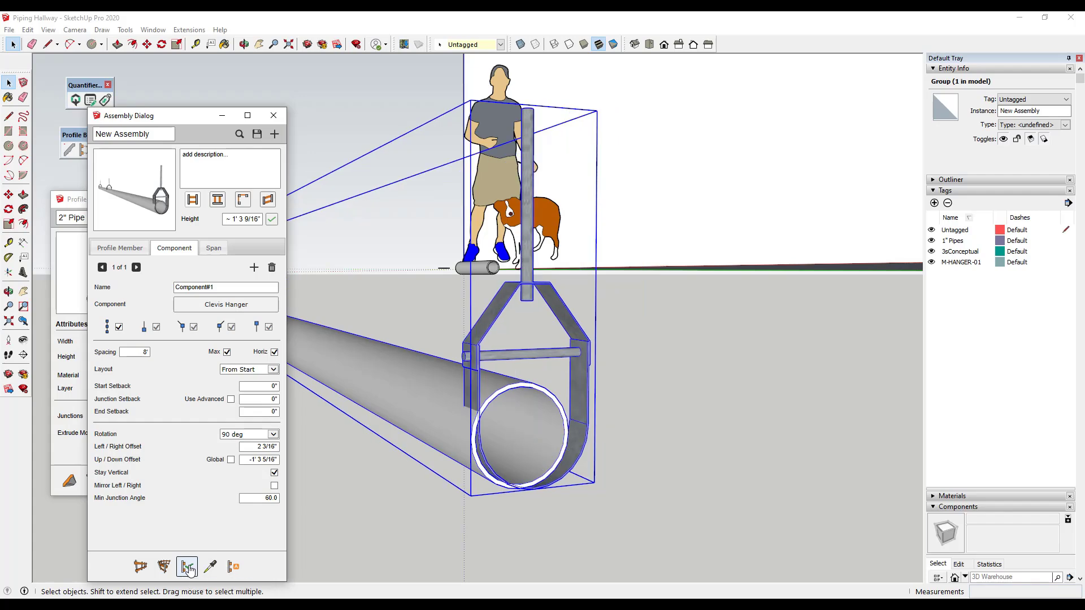
Check the hanger's centering on the pipe, change its left/right offset to 2 1/2" and update the assembly run.
middle_drag(508, 458, 226, 440)
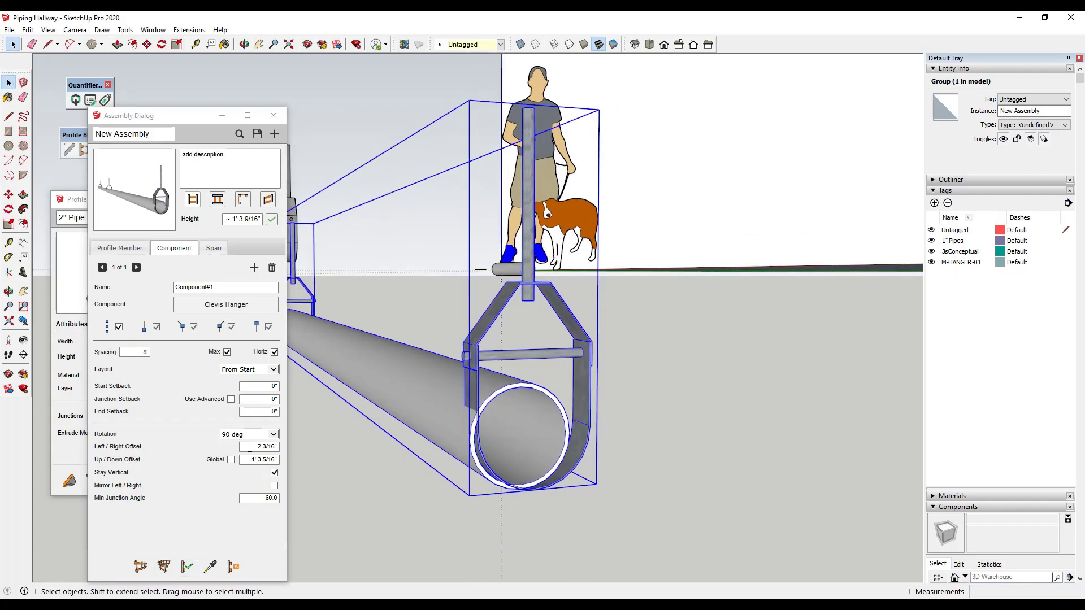
drag(260, 447, 306, 446)
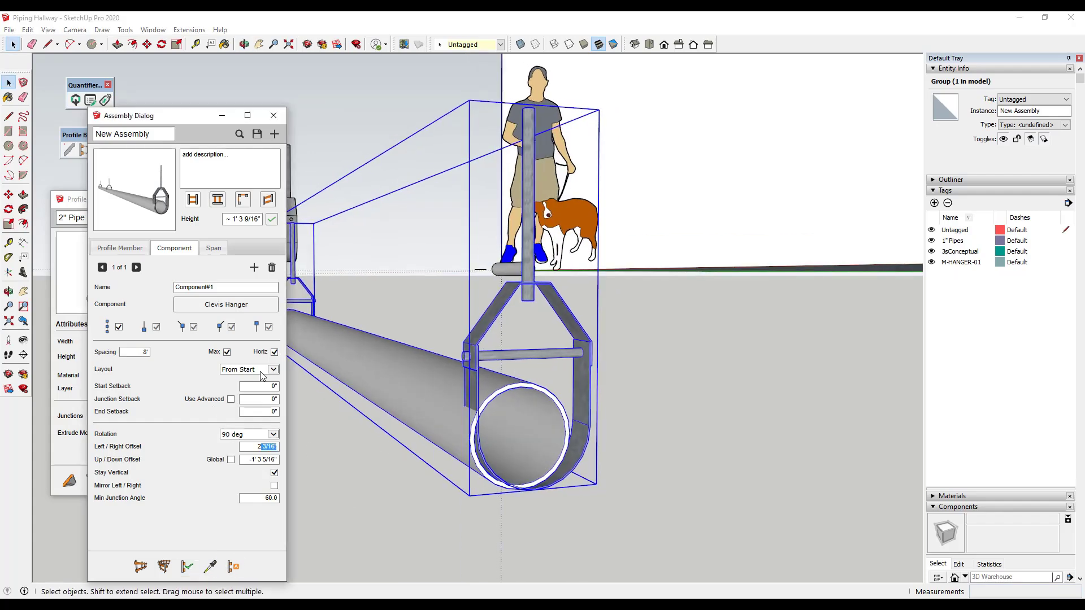
key(BackSpace)
key(Tab)
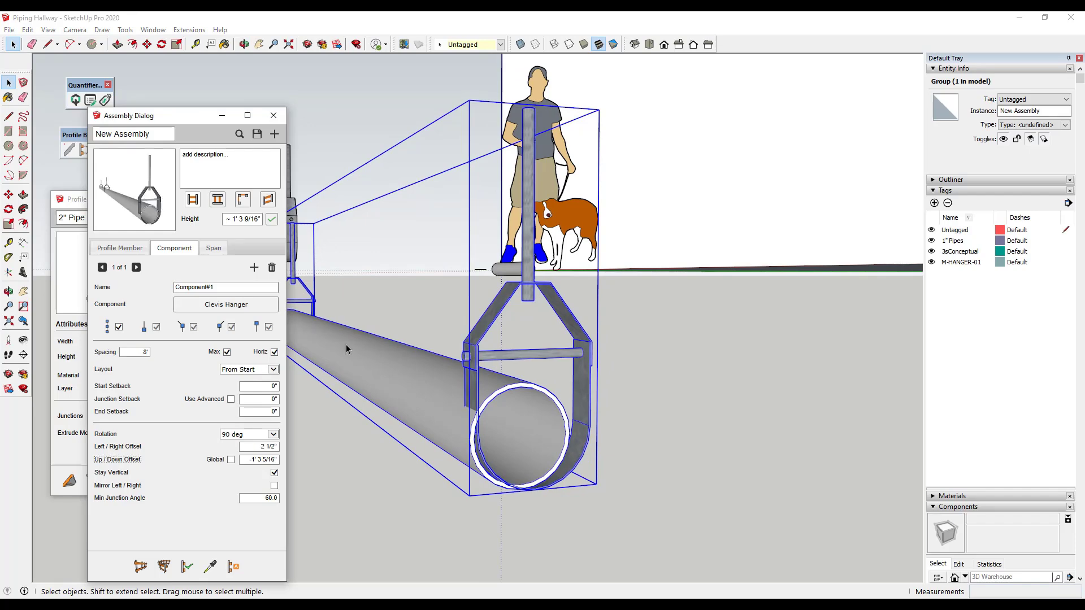
click(187, 566)
Set the hanger's left/right offset to 2 3/4", update the assembly run and check how the pipe sits in the clevis.
middle_drag(564, 460, 429, 435)
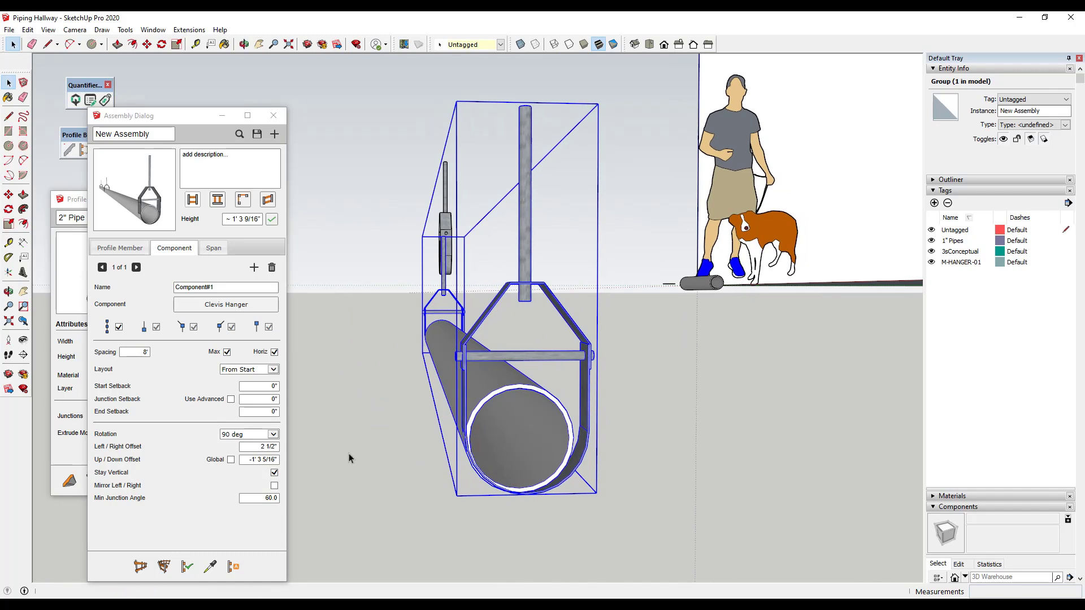
click(255, 450)
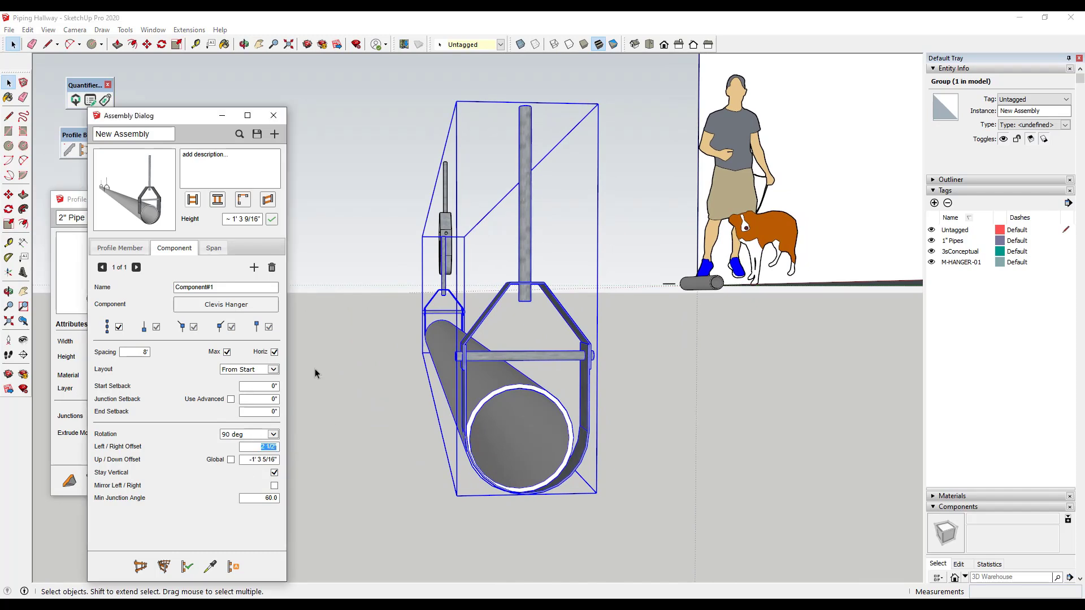
text(2 3/4)
key(Tab)
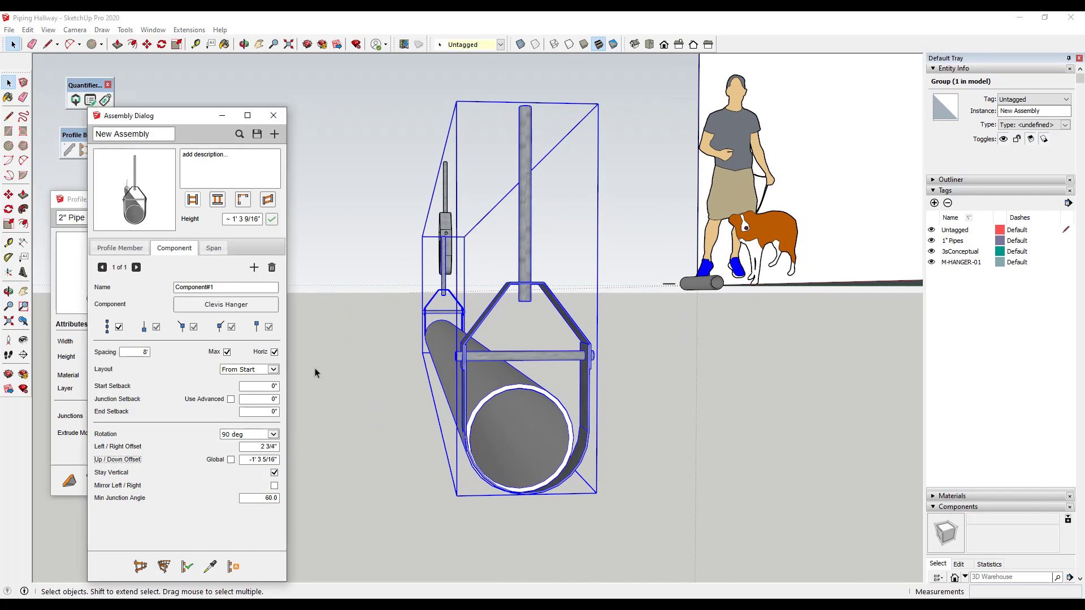
middle_drag(464, 497, 629, 511)
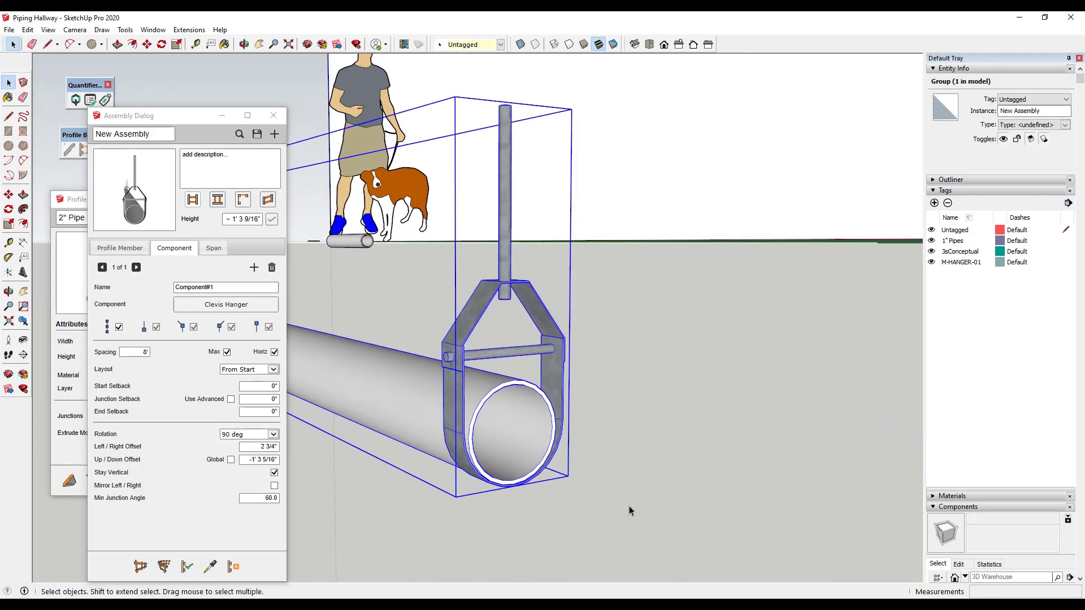
Try start setbacks of -1" and 1" for the hanger at the beginning of the pipe, applying each to the run.
scroll(630, 511, down, 3)
scroll(606, 467, up, 4)
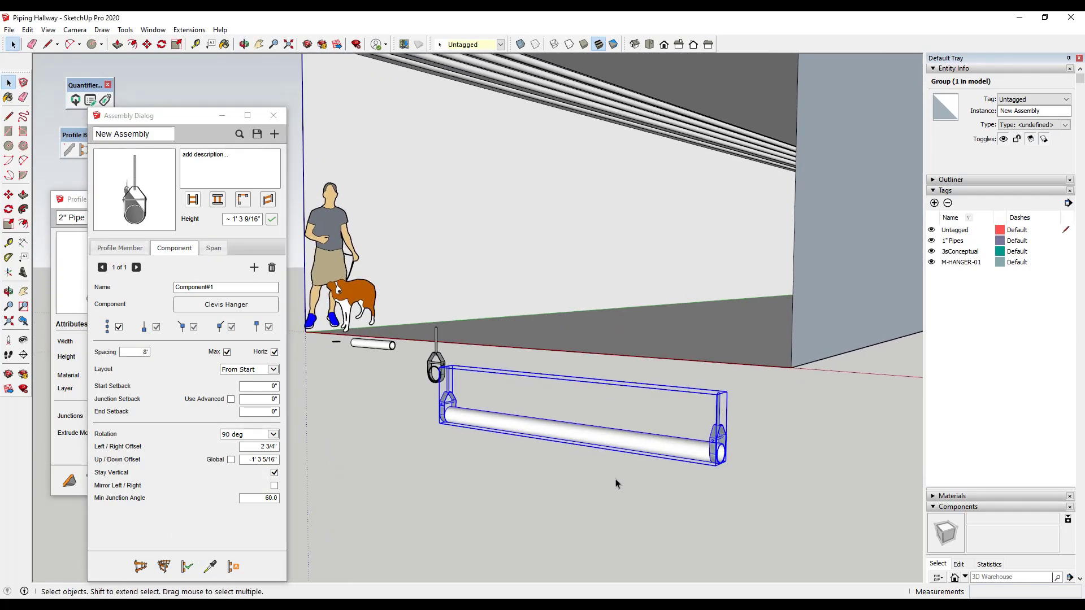
middle_drag(597, 471, 884, 456)
scroll(670, 405, up, 6)
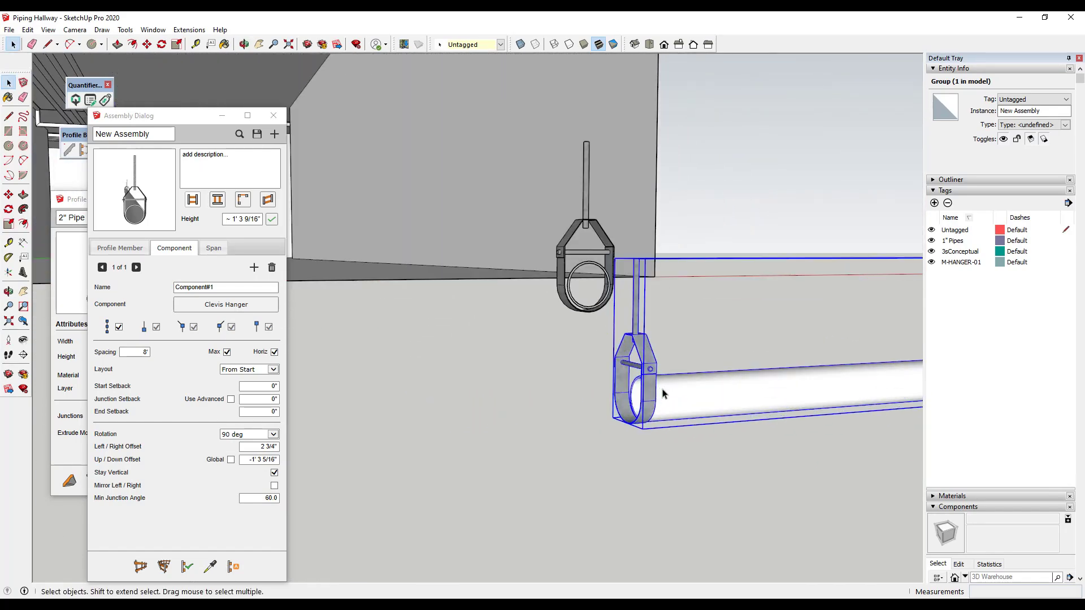
middle_drag(671, 405, 710, 431)
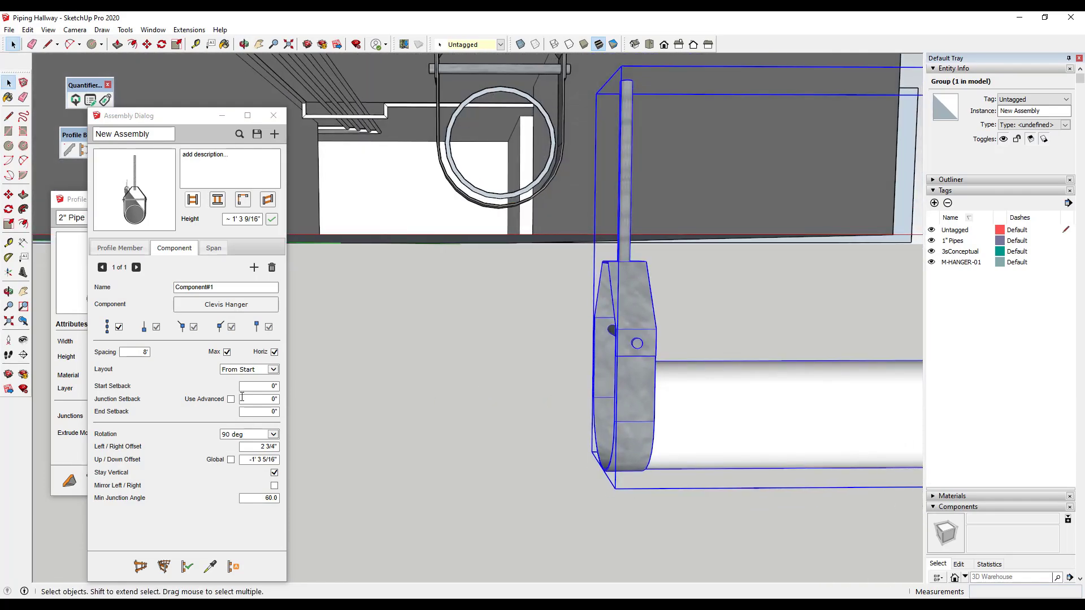
click(261, 389)
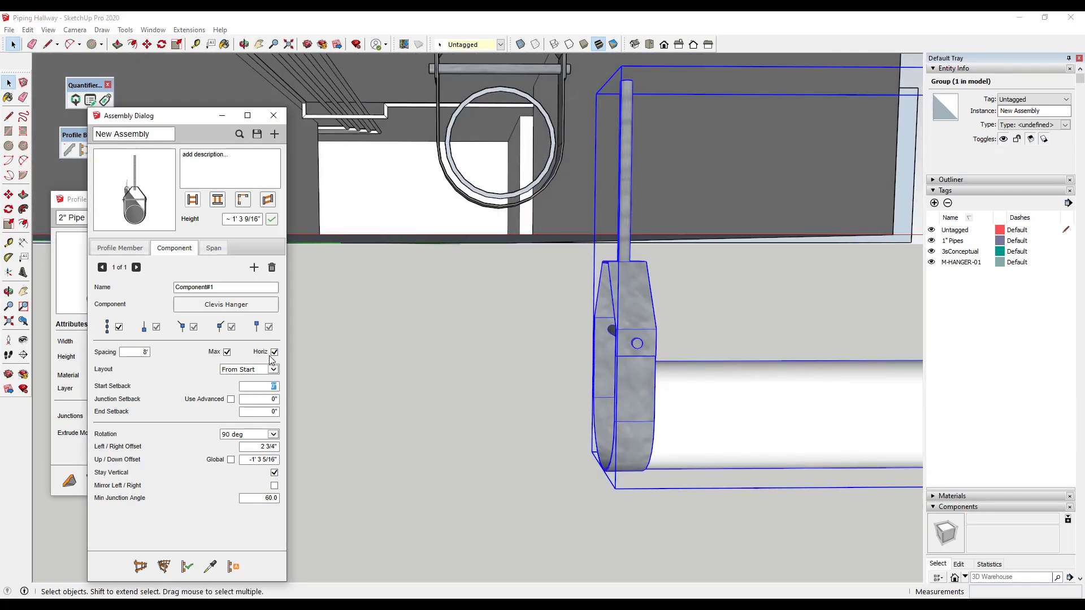
click(187, 567)
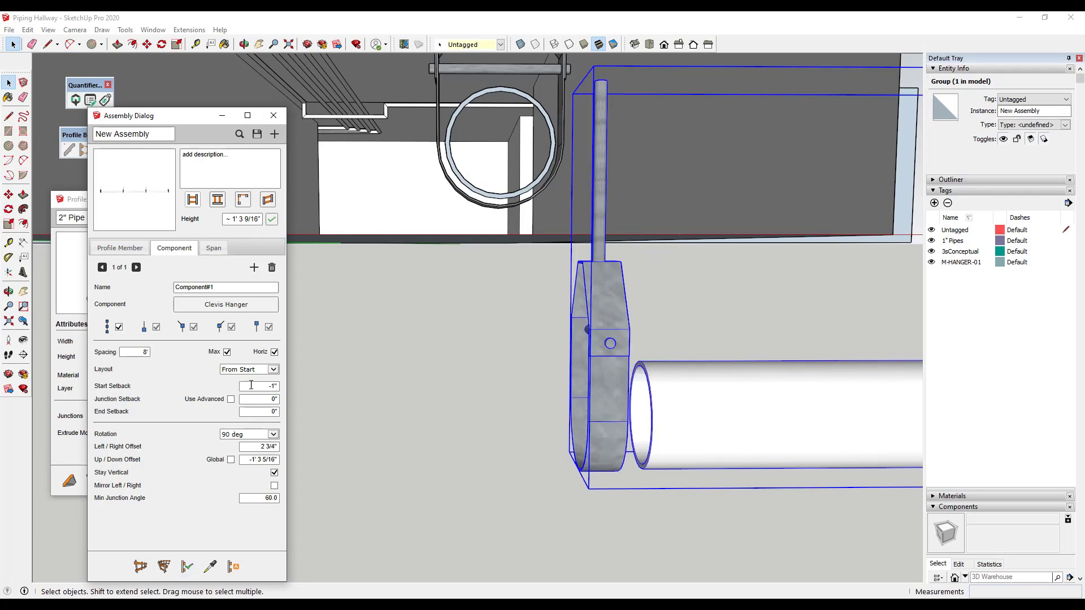
text(1)
click(187, 567)
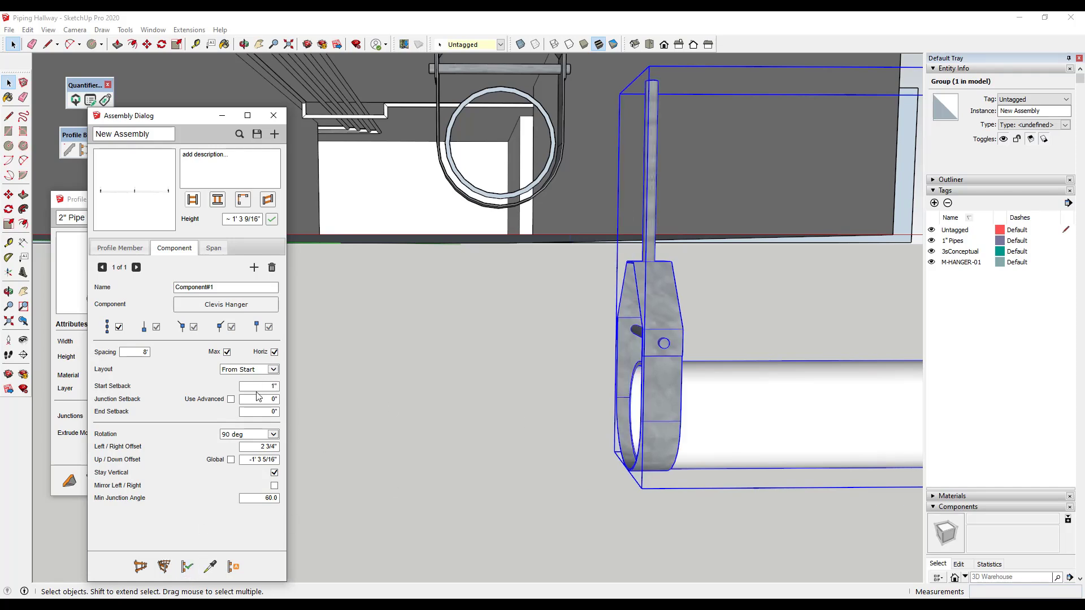
Set the Clevis Hanger component's start setback to 2" and apply it to the assembly run.
text(2)
click(187, 567)
scroll(394, 380, down, 5)
middle_drag(626, 416, 596, 410)
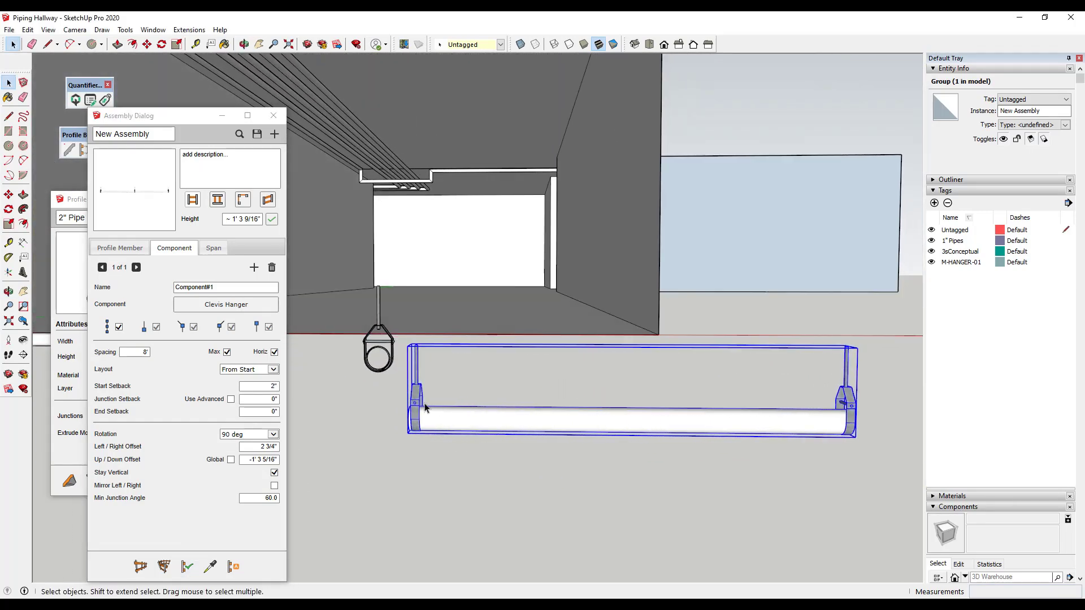
Set the hanger spacing to 4' and apply it to the assembly run.
double_click(128, 352)
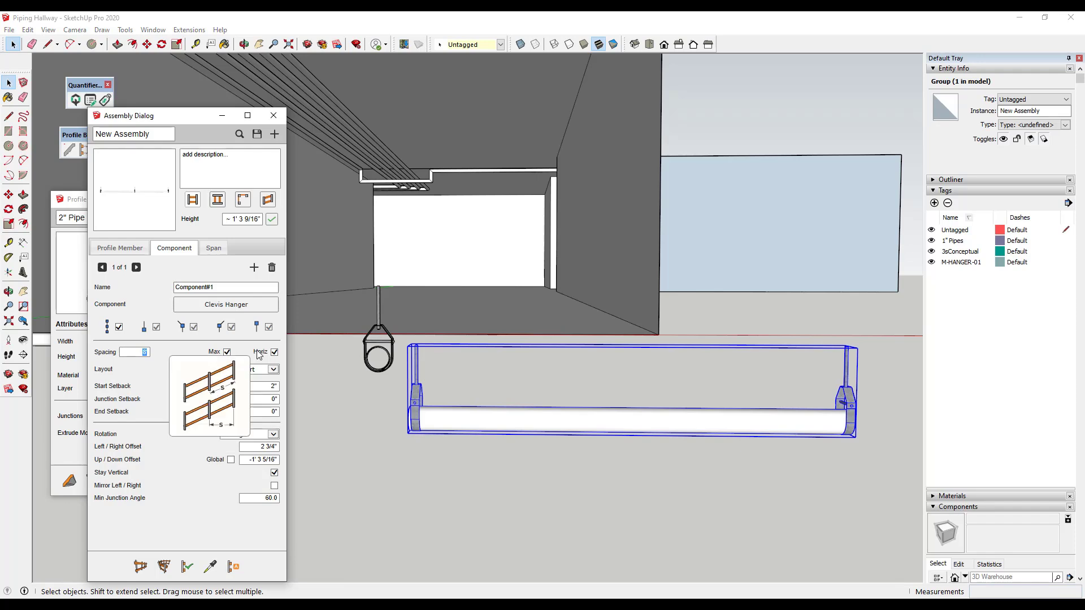
text(4)
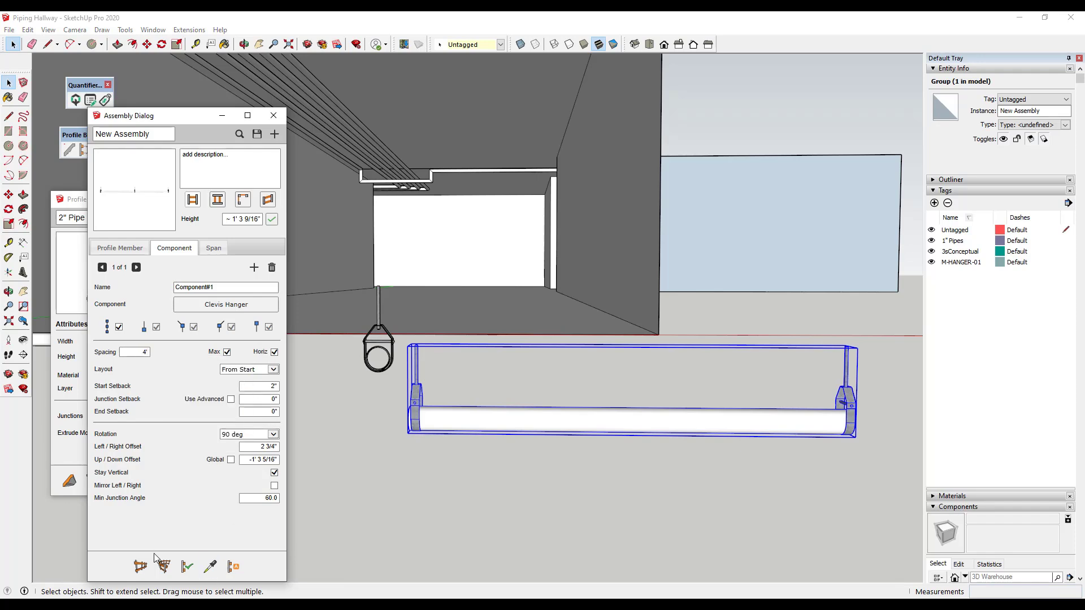
click(187, 567)
middle_drag(708, 404, 440, 411)
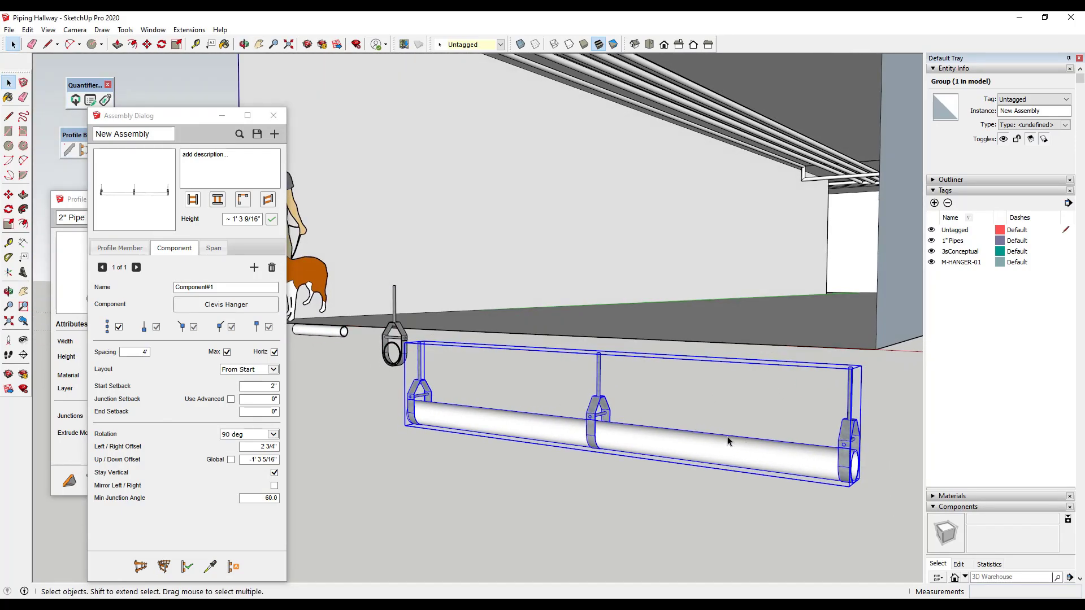
scroll(714, 426, down, 4)
middle_drag(714, 426, 766, 331)
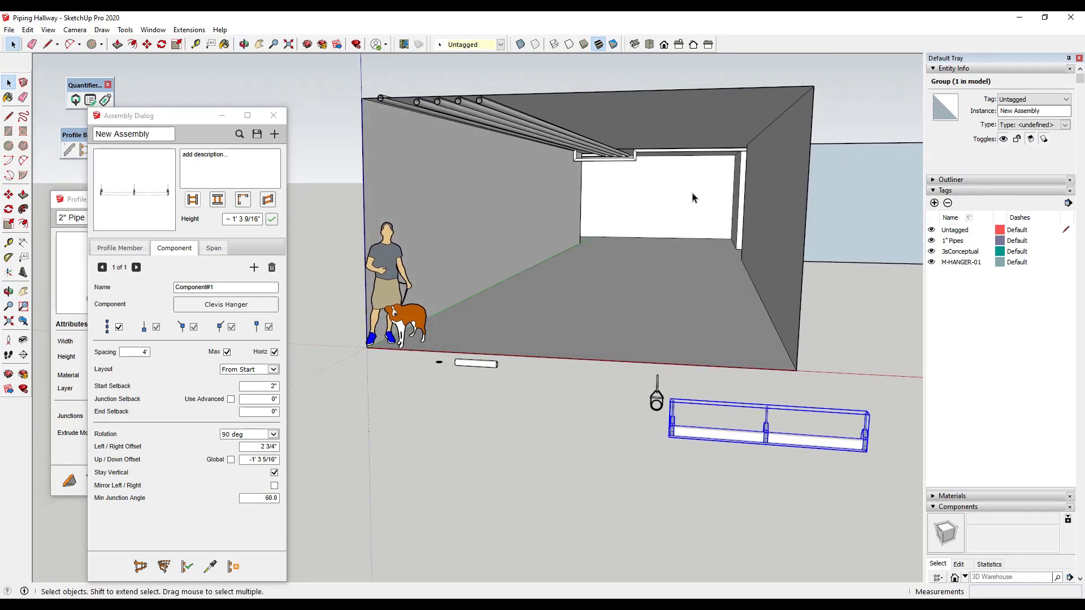
Save the model, and save the assembly under the name 2" Pipe w/Hangers in the Piping profiles folder.
click(9, 30)
click(33, 84)
click(157, 133)
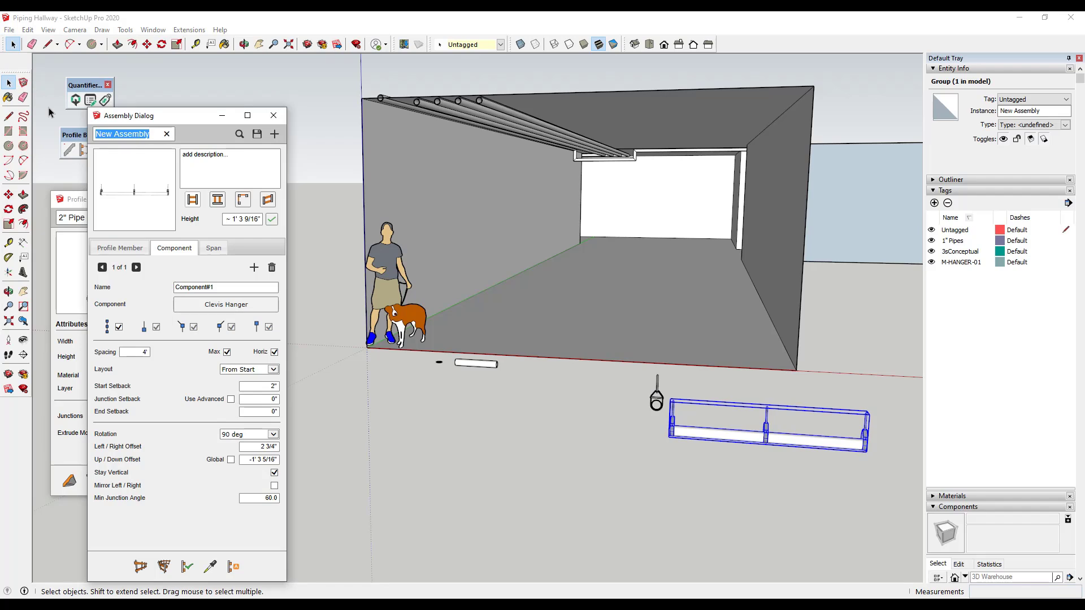
text(2" Pipe w/Hangers)
click(257, 134)
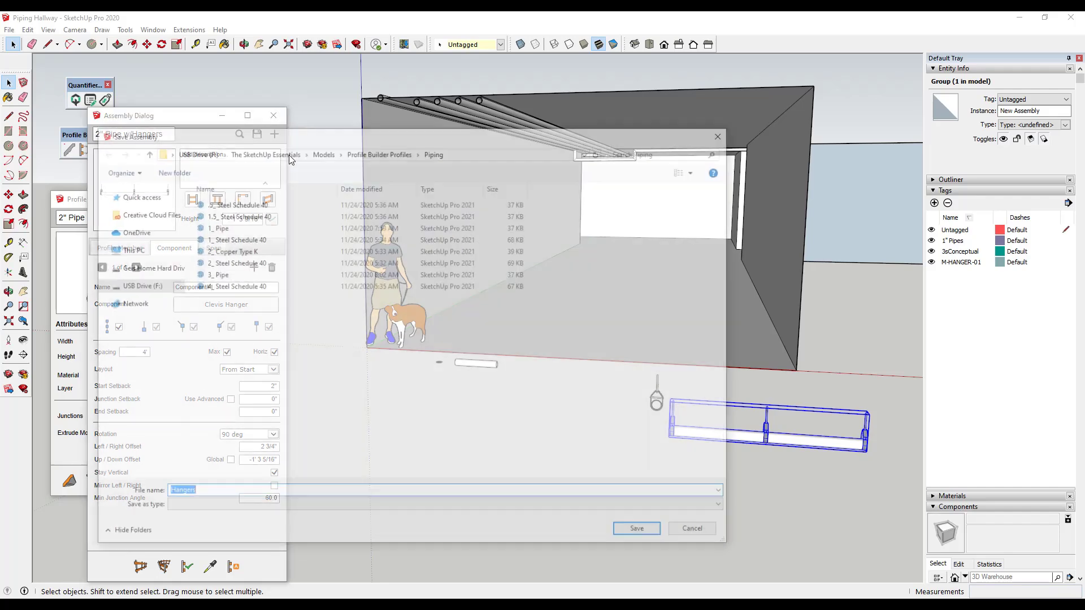
click(618, 536)
click(275, 377)
Draw an L-shaped line path about 132' long on the ceiling, along the hallway and around the far corner.
middle_drag(685, 387, 548, 366)
middle_drag(712, 265, 741, 232)
key(l)
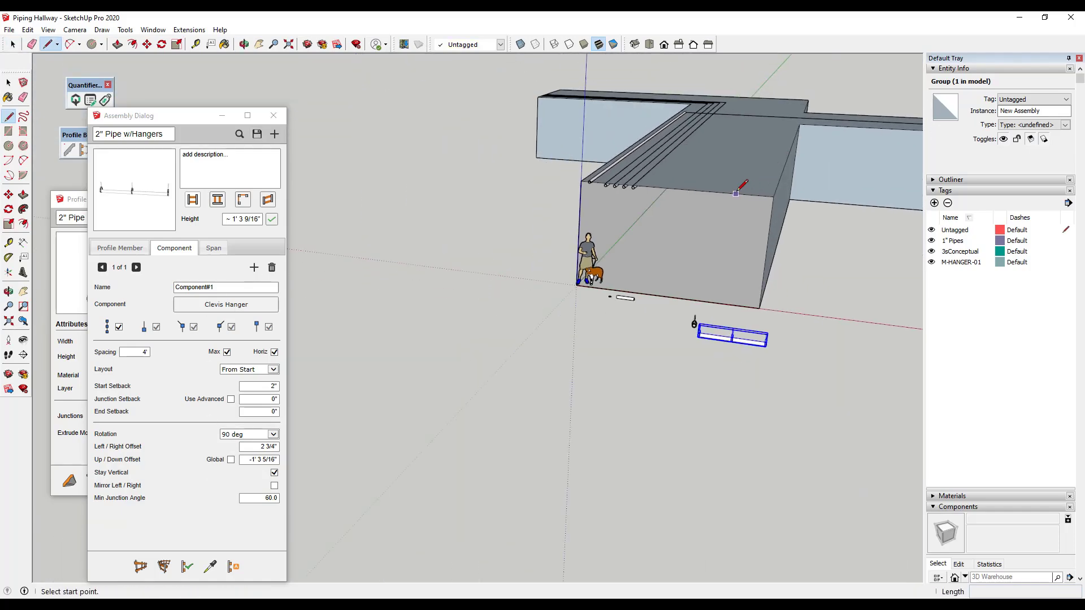
click(735, 194)
scroll(771, 113, up, 4)
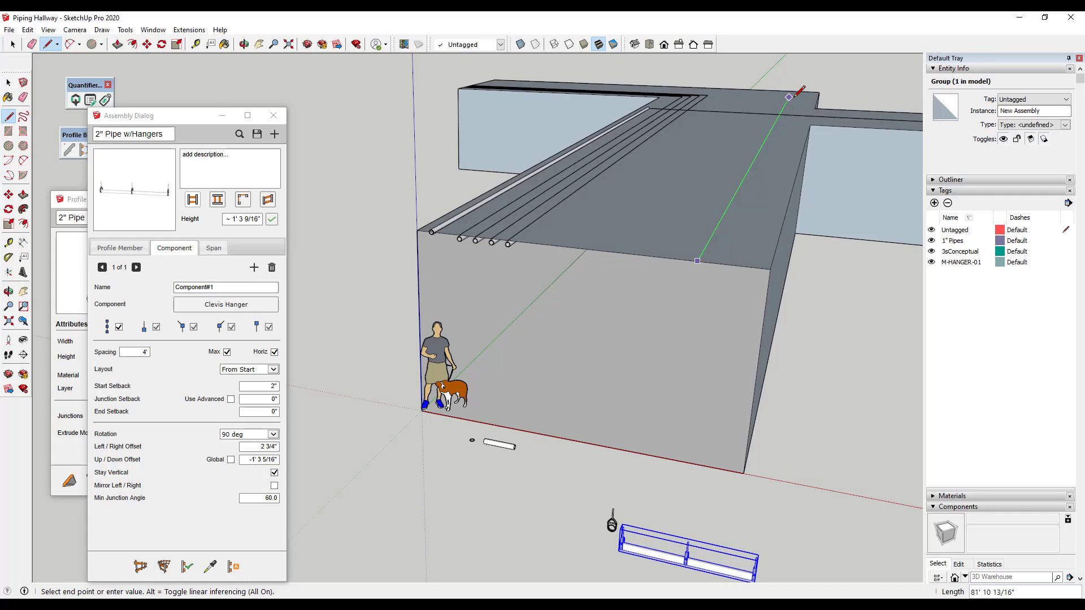
middle_drag(798, 89, 544, 165)
click(495, 170)
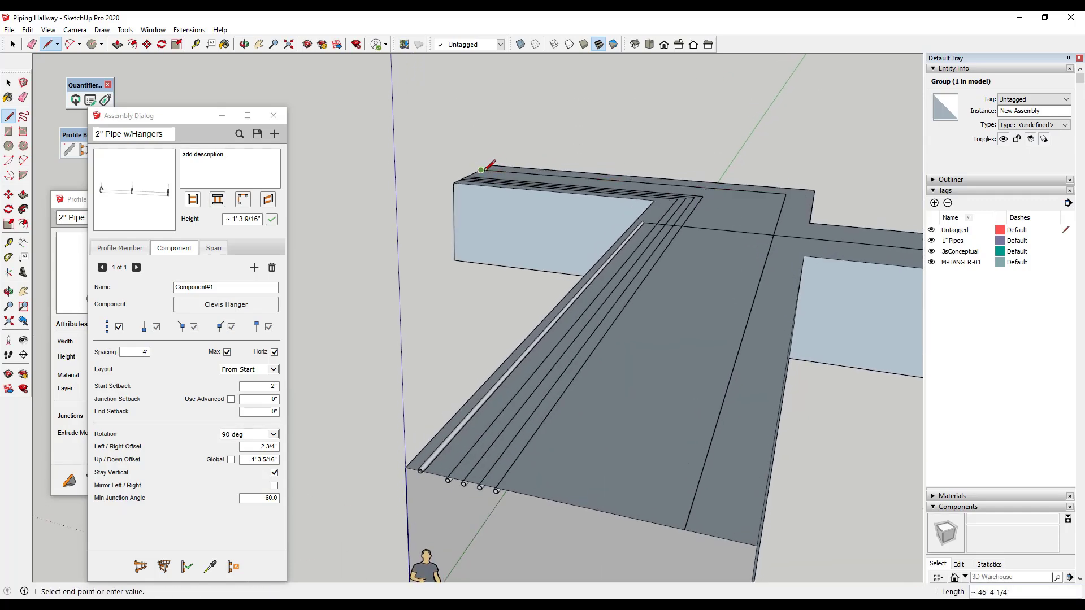
Build the 2" Pipe w/Hangers assembly along the three connected edges of the new ceiling path.
key(space)
click(767, 195)
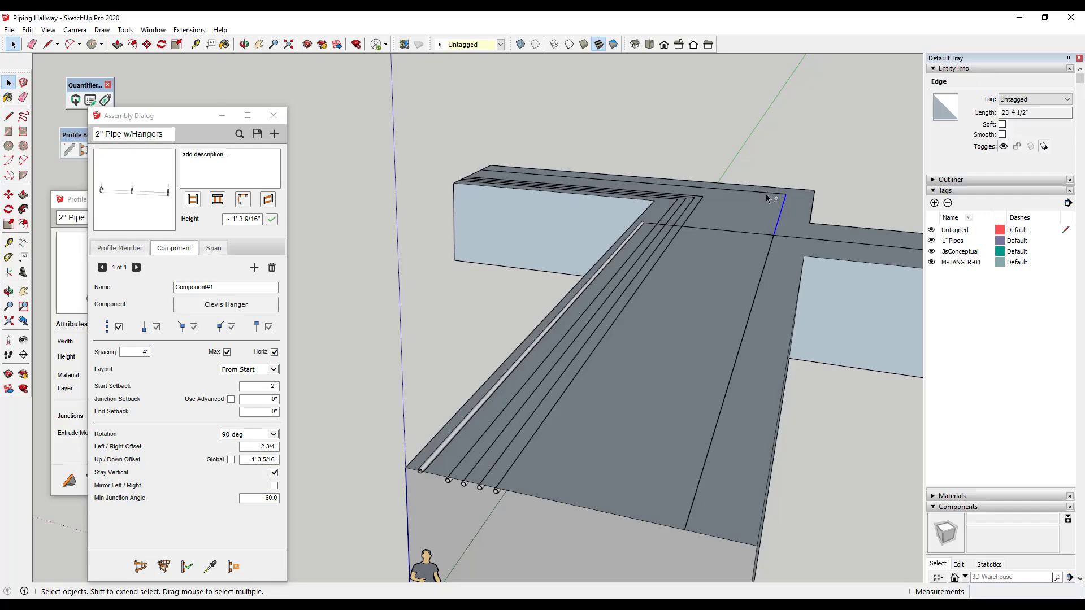
shift+click(758, 271)
shift+click(787, 283)
middle_drag(784, 340, 853, 259)
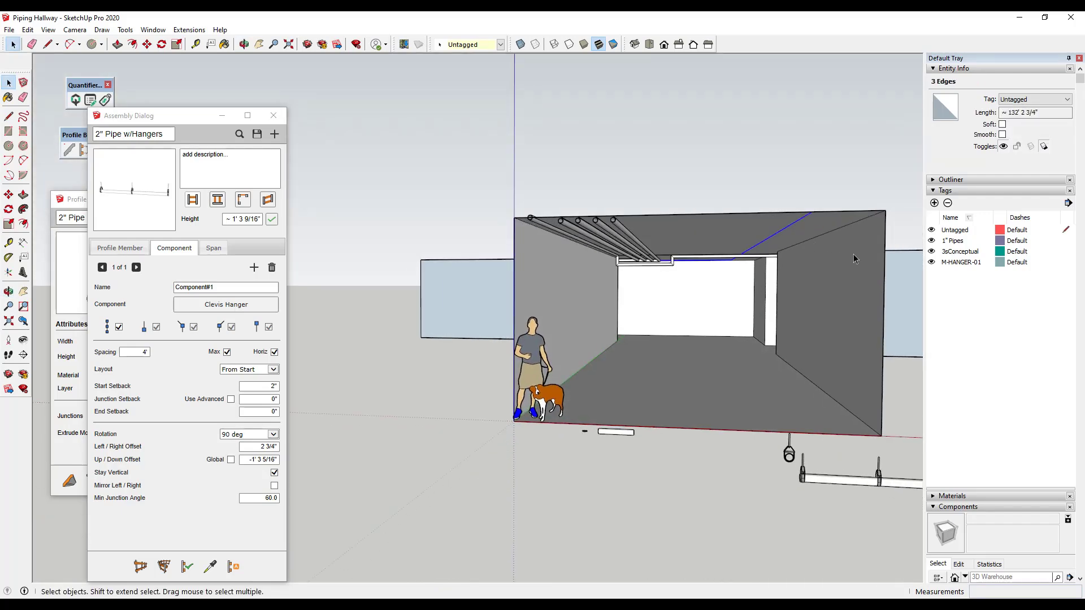
scroll(854, 258, up, 3)
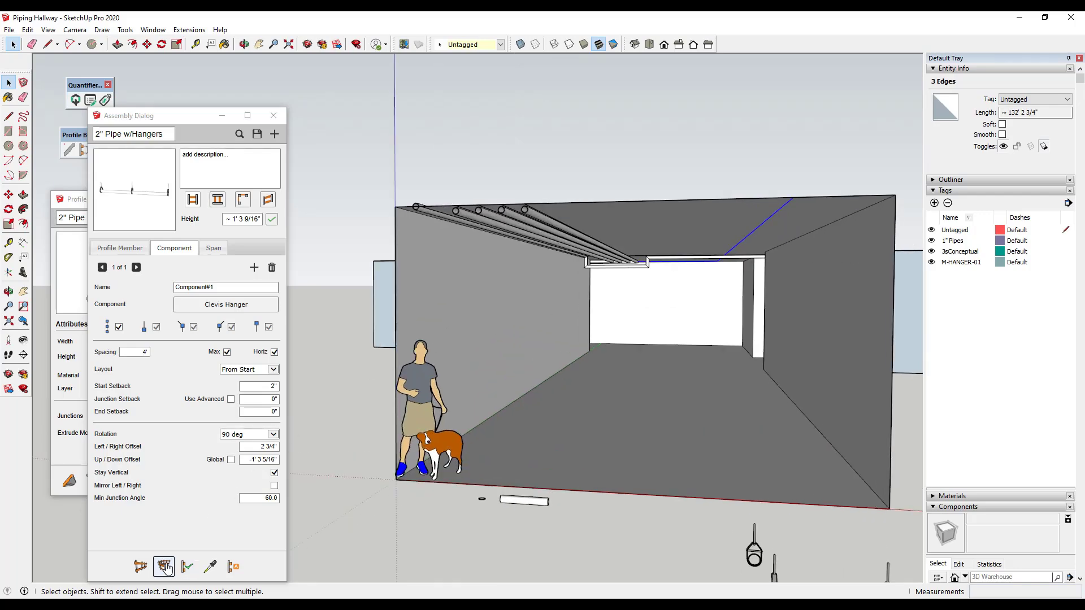
click(187, 566)
Examine the hangers along the new pipe run from inside the hallway, including the far corner.
middle_drag(747, 386, 841, 371)
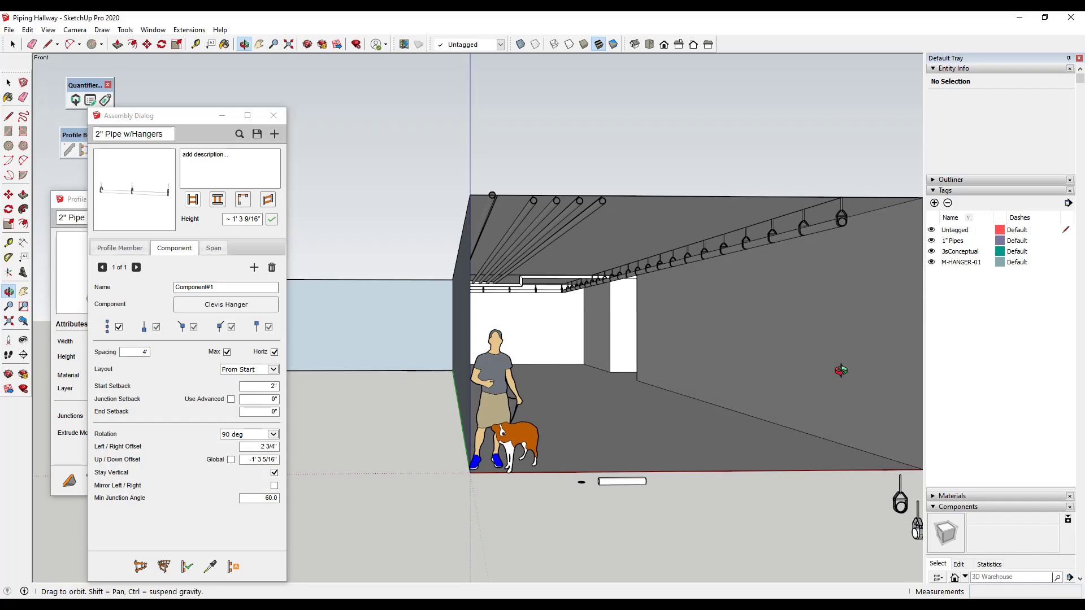
scroll(808, 229, up, 5)
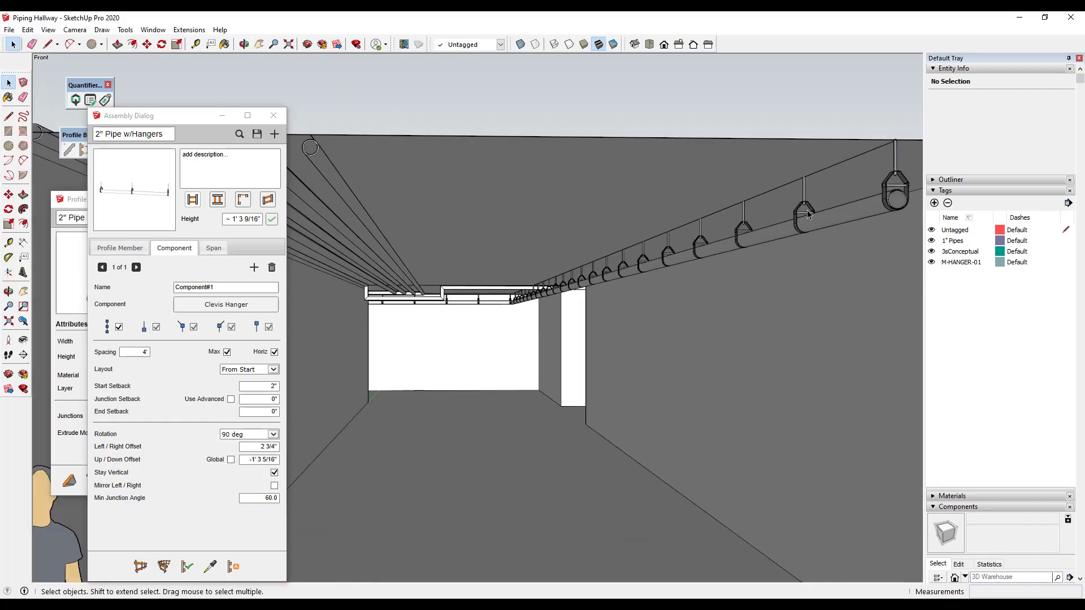
middle_drag(497, 308, 497, 283)
scroll(502, 311, up, 2)
scroll(502, 310, up, 5)
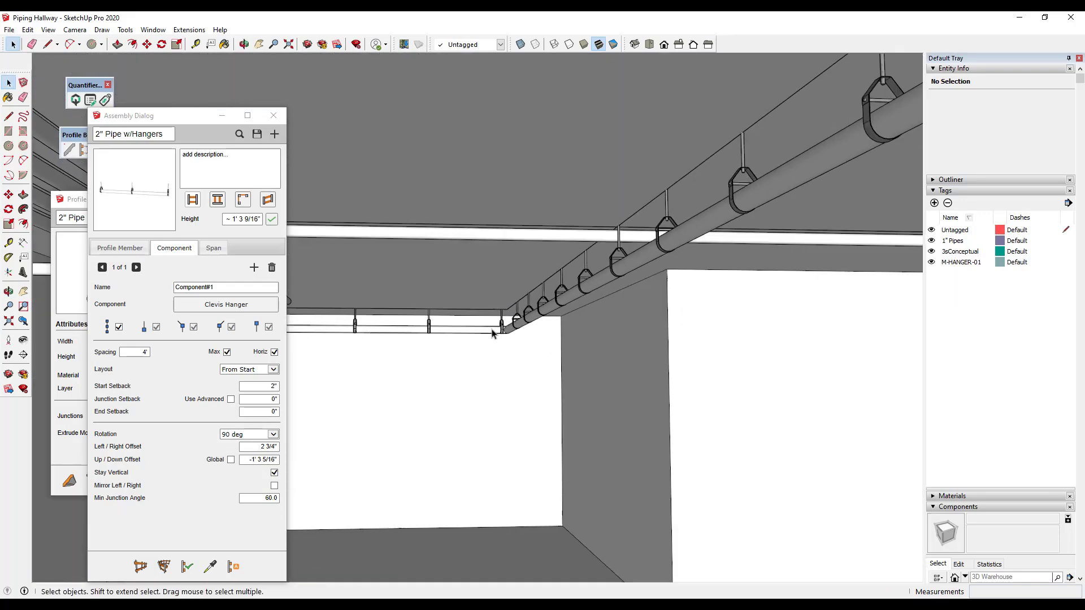
scroll(535, 319, down, 8)
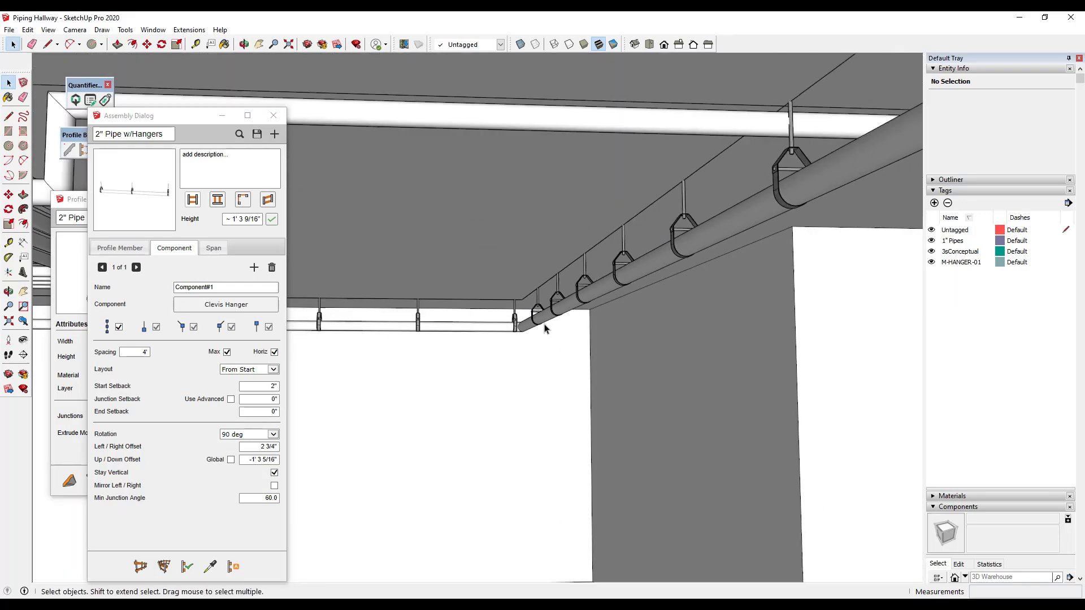
scroll(525, 351, down, 4)
middle_drag(550, 347, 617, 313)
scroll(593, 318, up, 5)
scroll(592, 315, down, 5)
Select the new 2" Pipe w/Hangers run and view the Quantifier Pro listing on mindsightstudios.com in the browser.
click(723, 273)
key(F2)
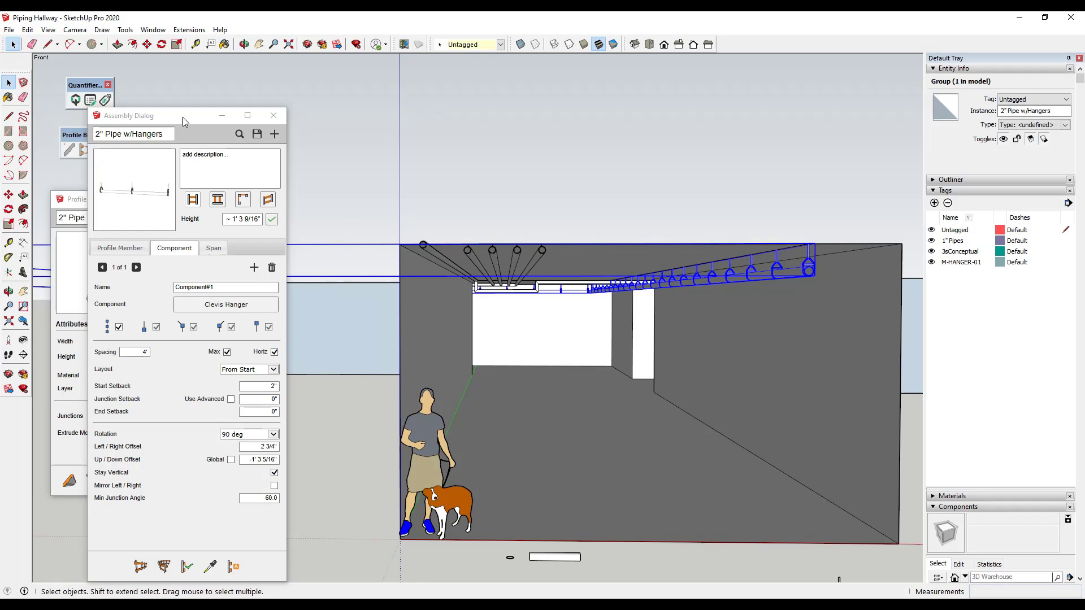
drag(85, 80, 85, 70)
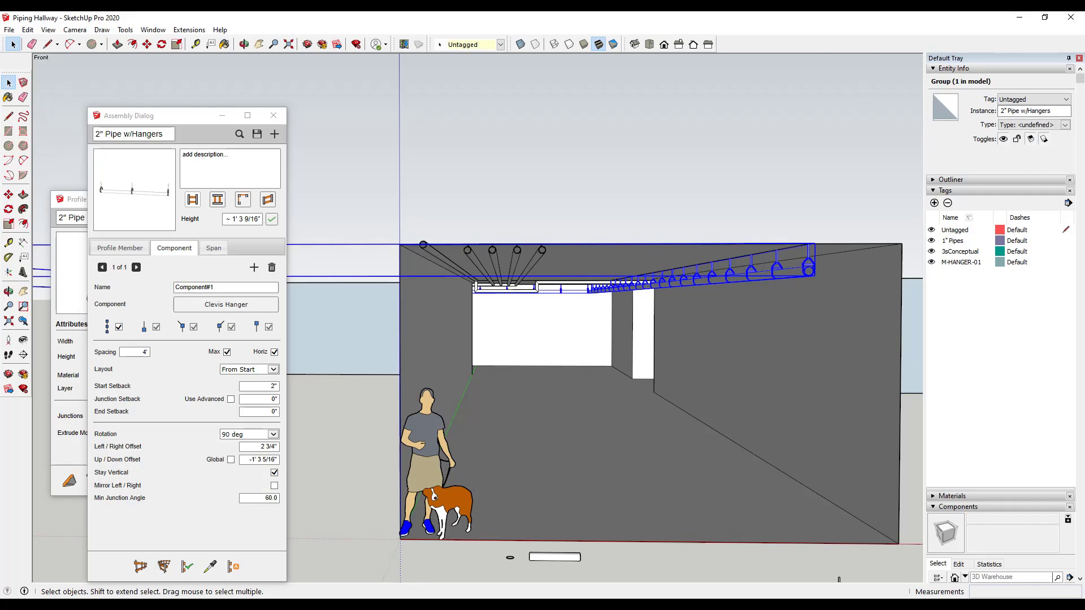
key(alt+Tab)
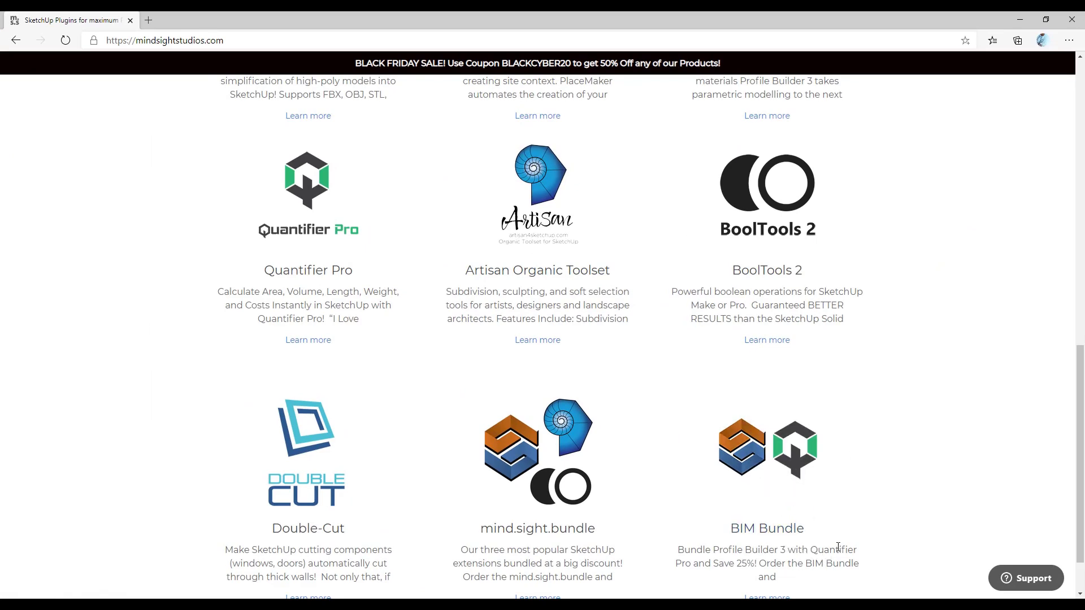
key(alt+Tab)
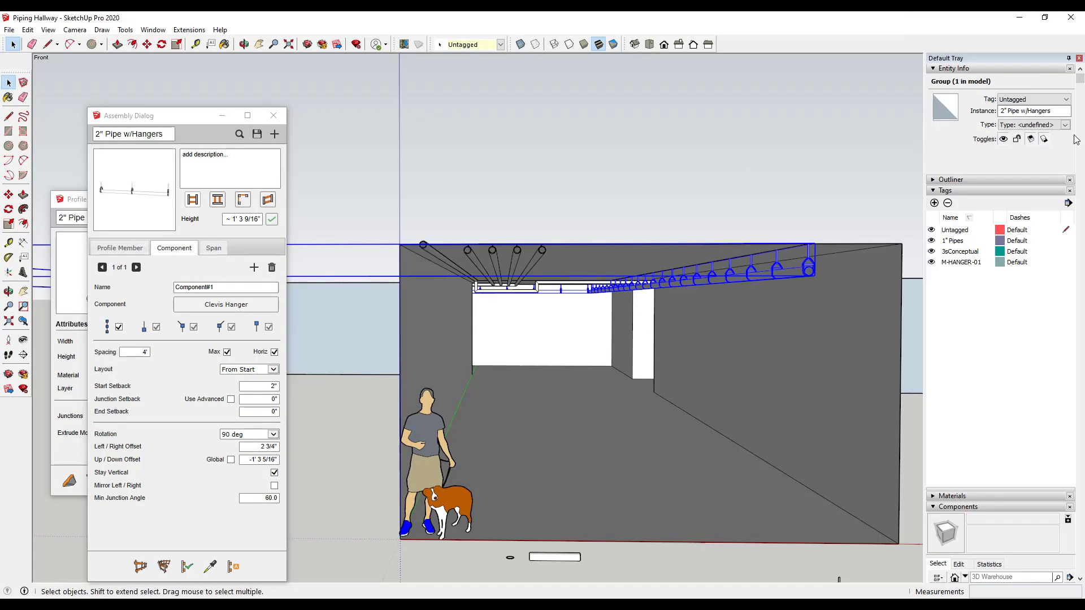
Generate and review the Quantifier Pro component report for the selected 2" Pipe w/Hangers run.
scroll(656, 251, up, 5)
middle_drag(783, 252, 779, 281)
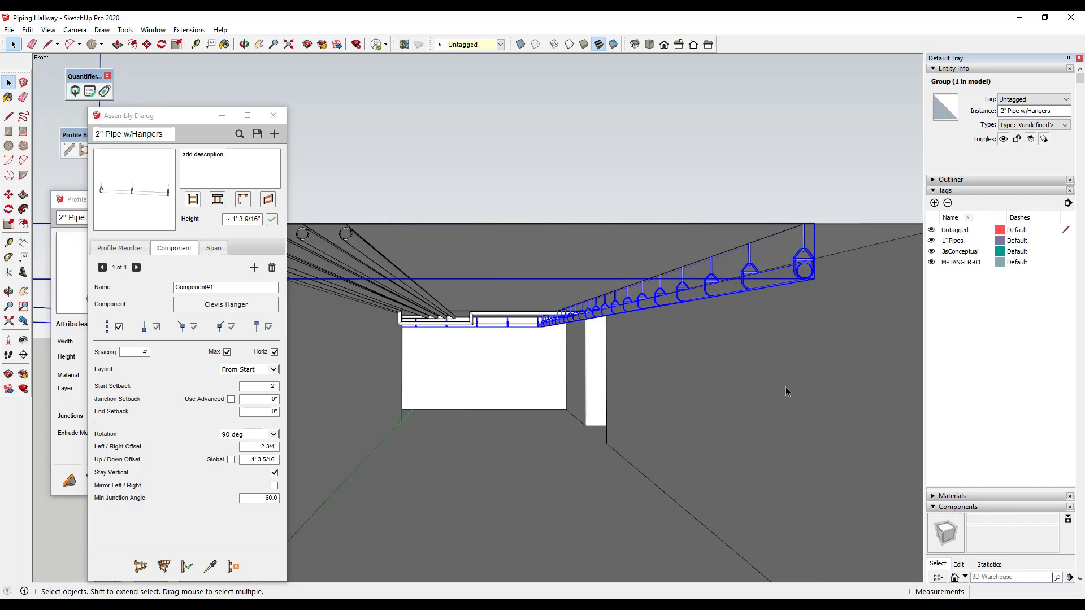
middle_drag(679, 332, 695, 315)
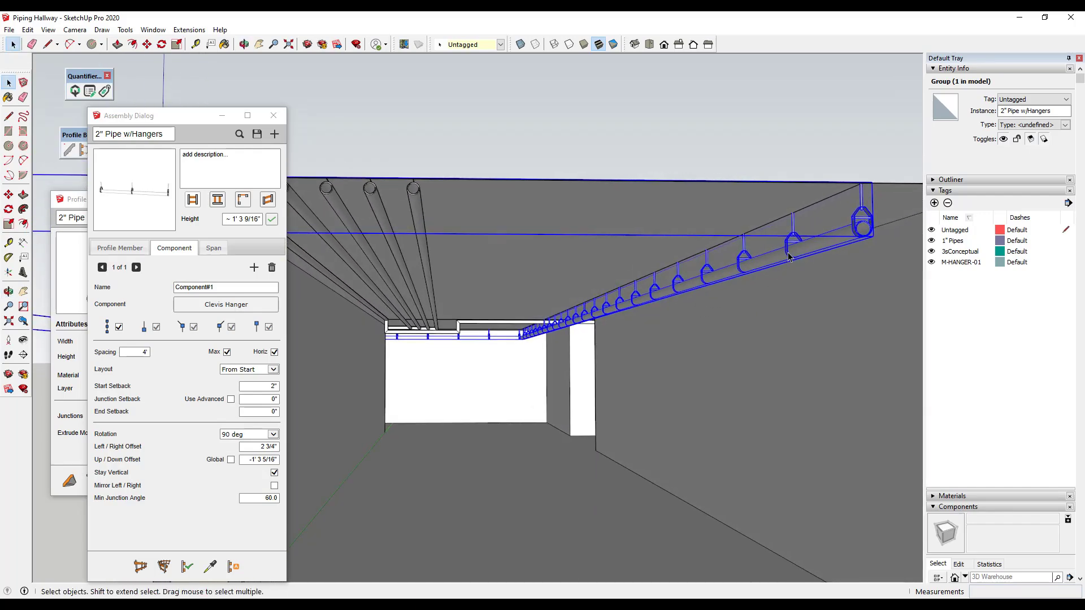
click(73, 92)
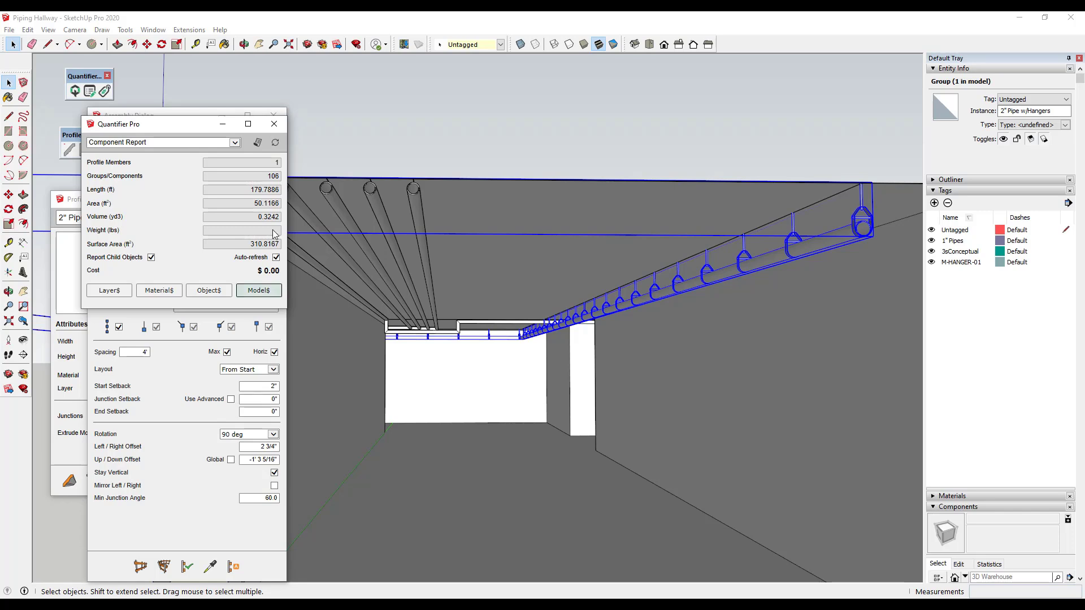
click(258, 143)
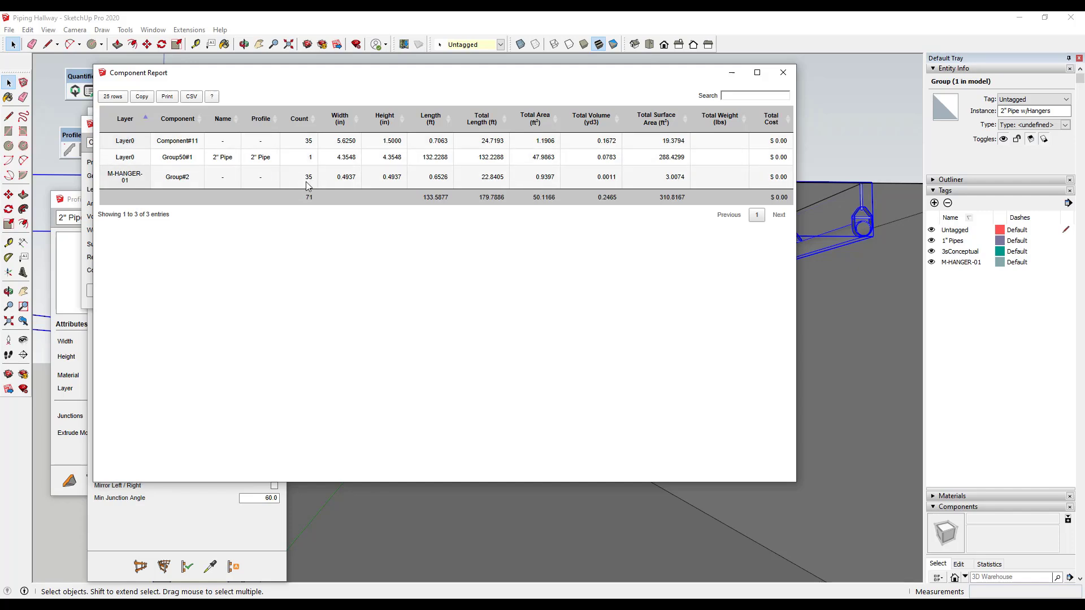
click(780, 76)
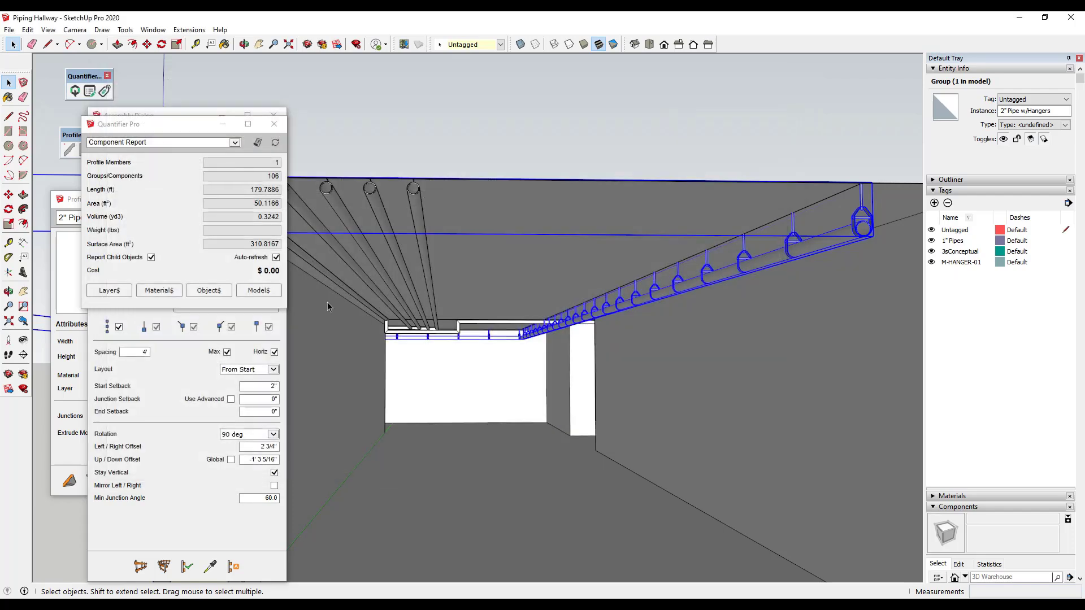
Select the five 3" pipes together with the hanger assembly run and review their combined component report.
click(417, 205)
shift+middle_drag(431, 373, 456, 380)
click(431, 275)
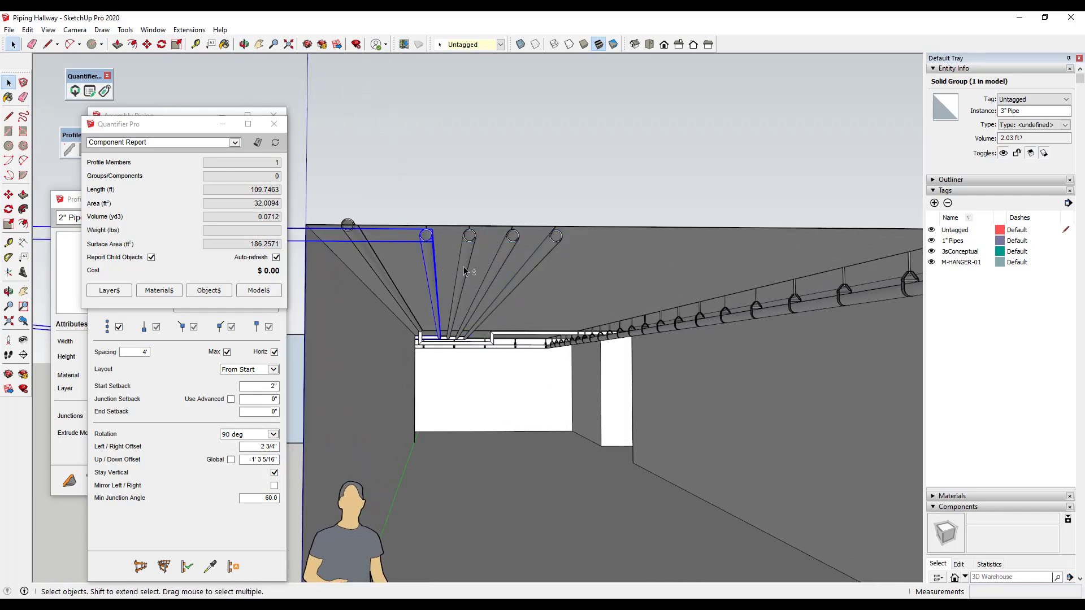
shift+click(501, 266)
shift+click(530, 268)
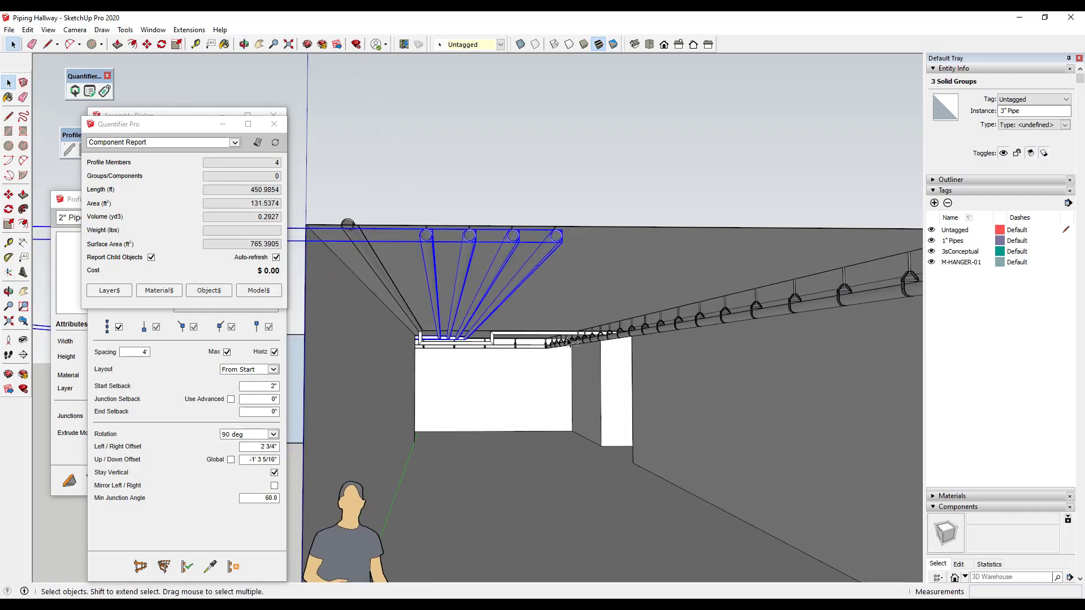
shift+click(493, 343)
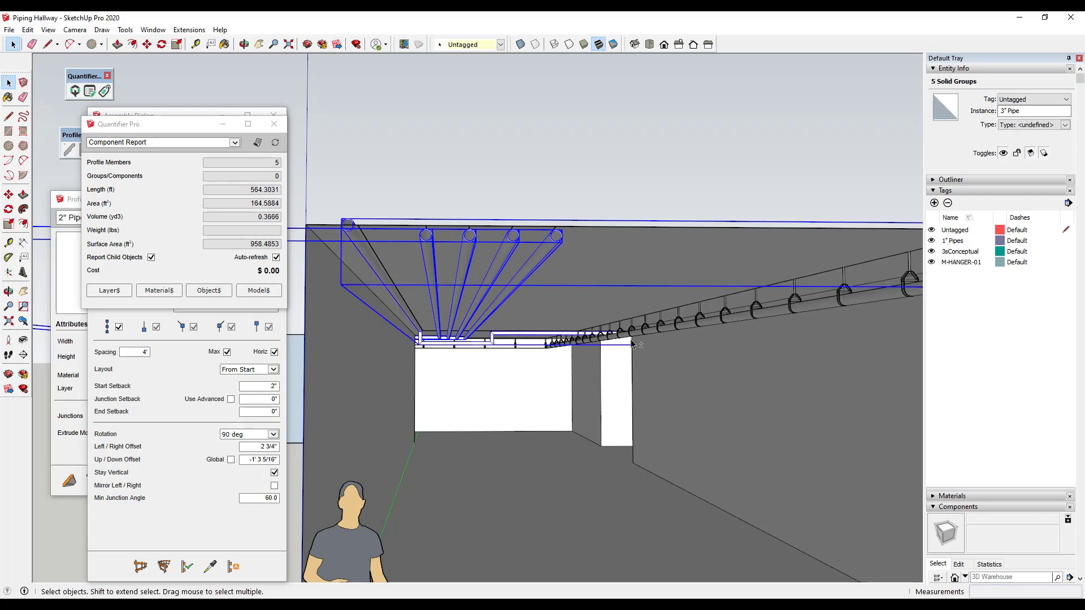
shift+click(706, 340)
shift+middle_drag(707, 340, 616, 339)
click(259, 143)
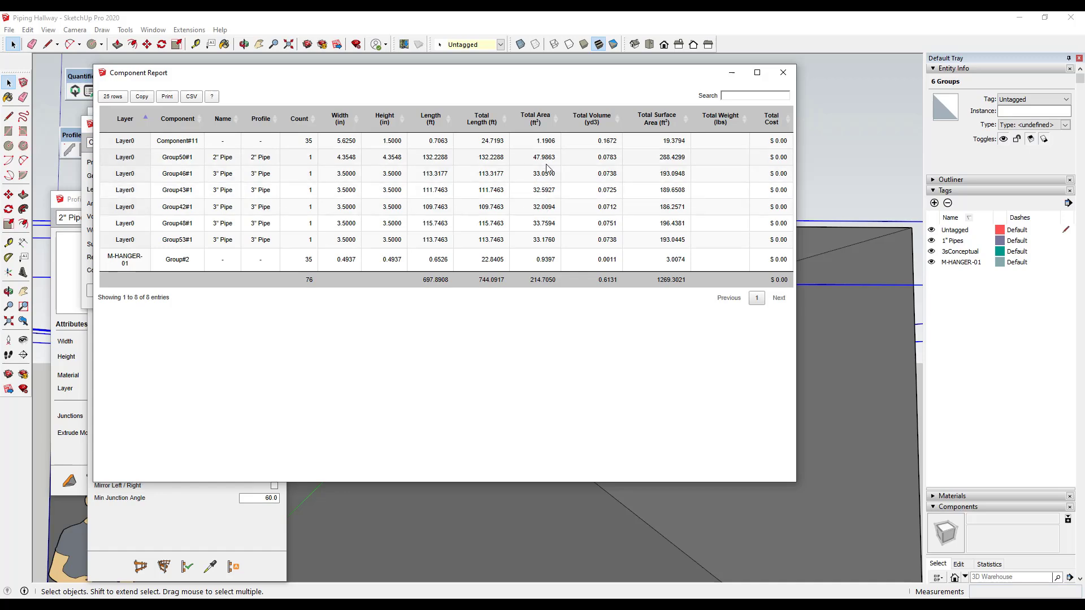
click(783, 72)
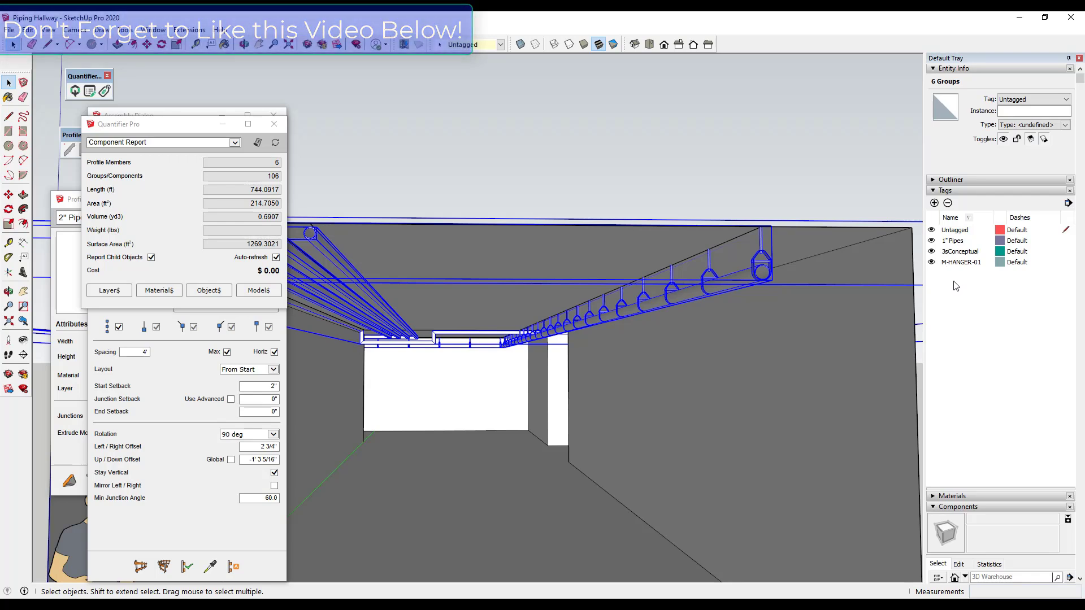
Compare the Quantifier Pro quantities of a single 3" pipe with those of the hanger assembly run.
scroll(532, 297, down, 1)
click(362, 271)
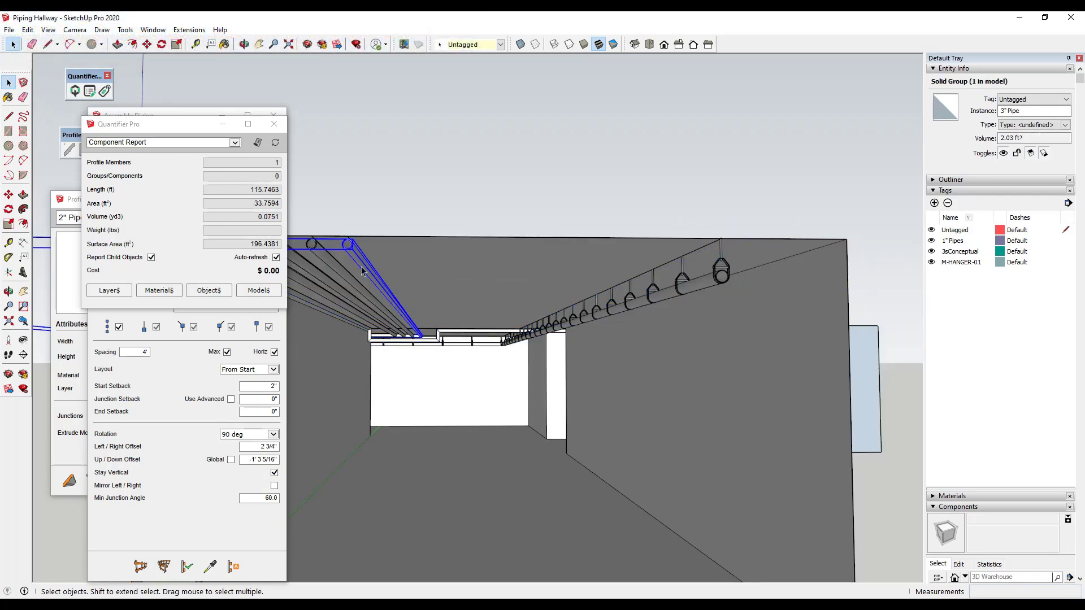
scroll(381, 261, up, 1)
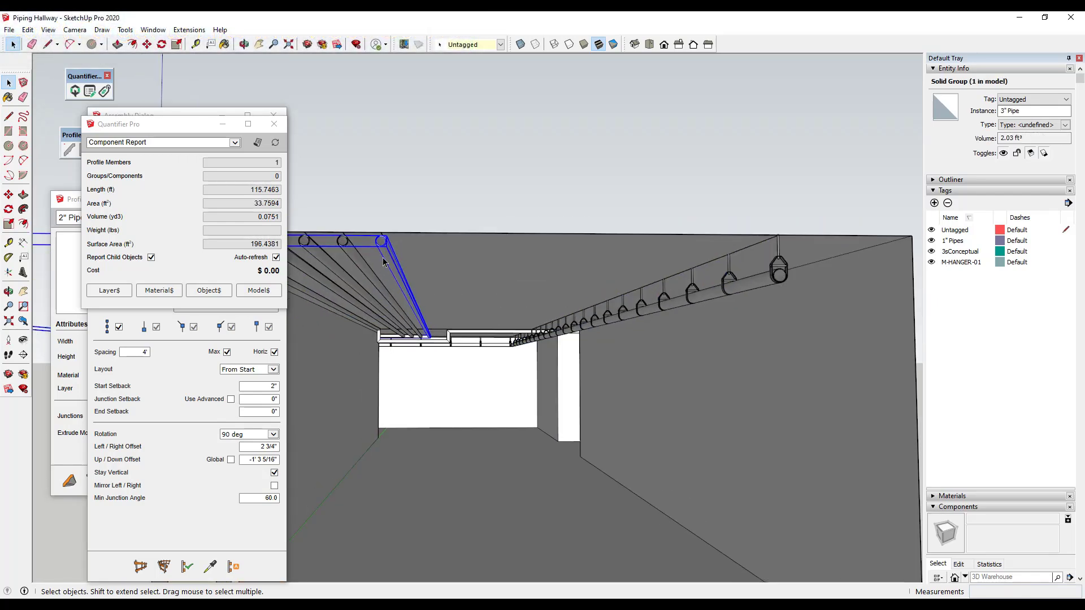
click(753, 285)
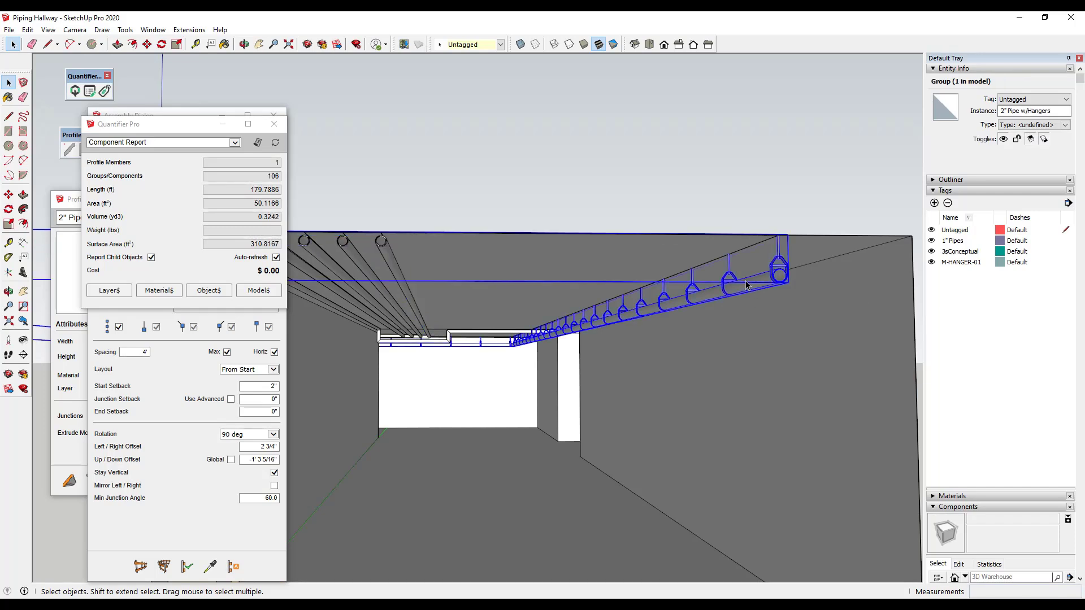
click(399, 275)
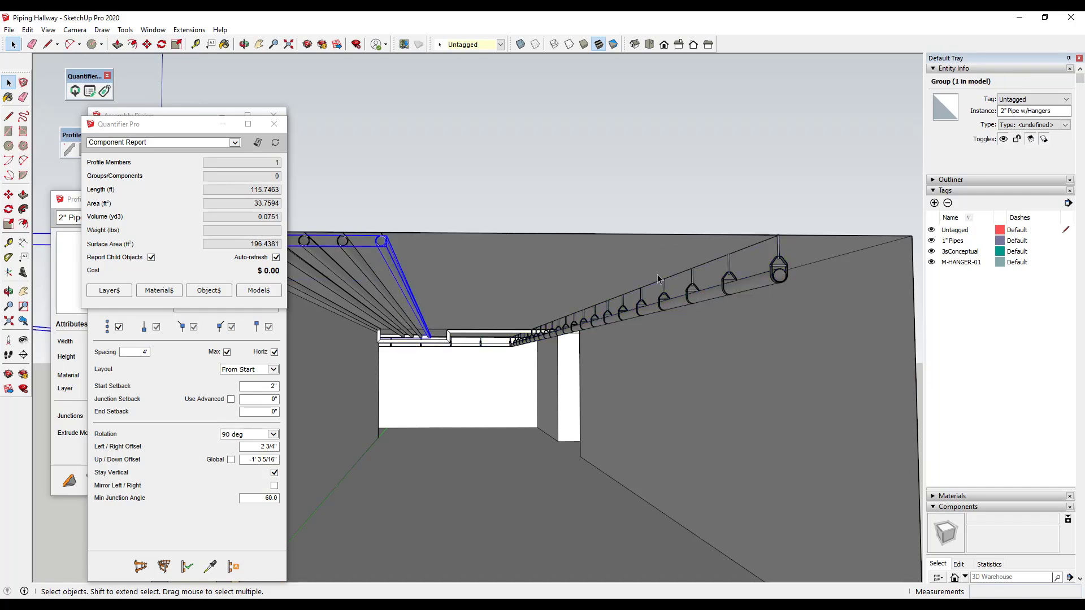
Add two new tags to the model named 2" Pipes and 3" Pipes.
click(934, 204)
text(2)
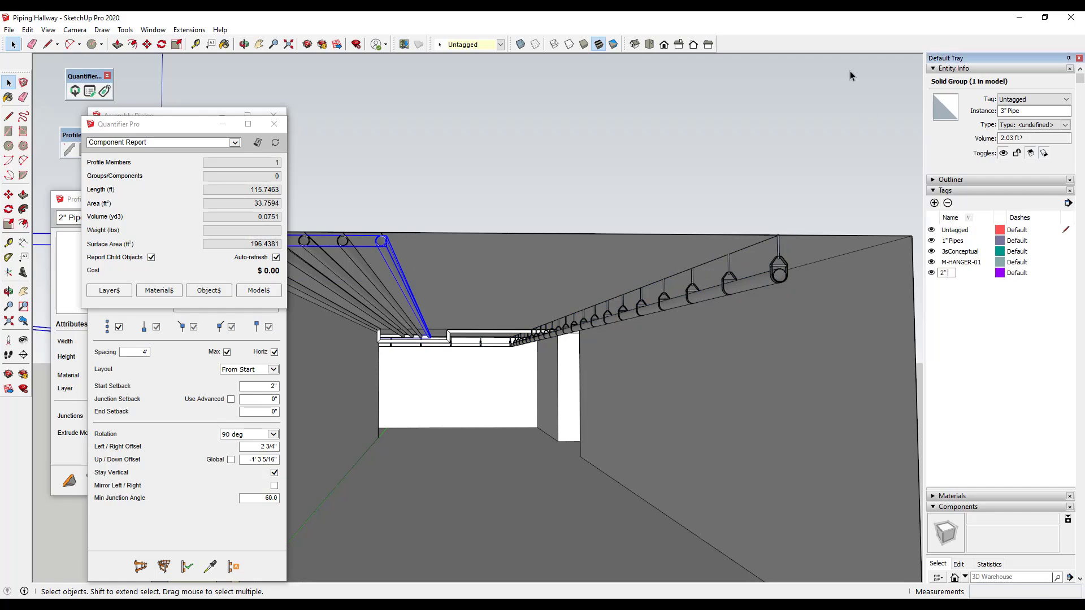
text(" Piper)
key(BackSpace)
text(s)
key(Return)
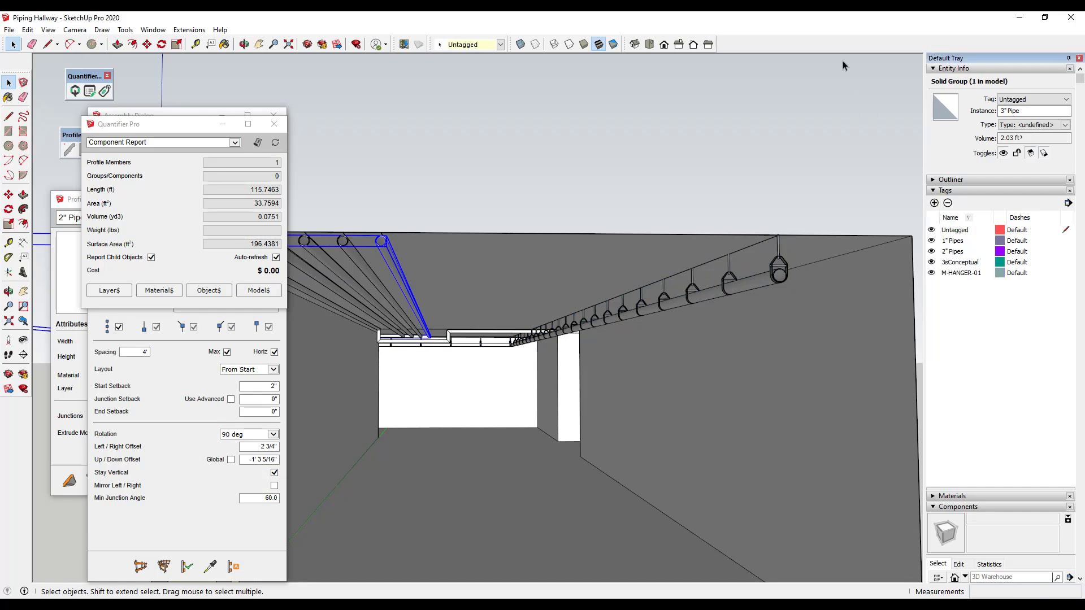
click(934, 203)
text(3" Pipes)
key(Return)
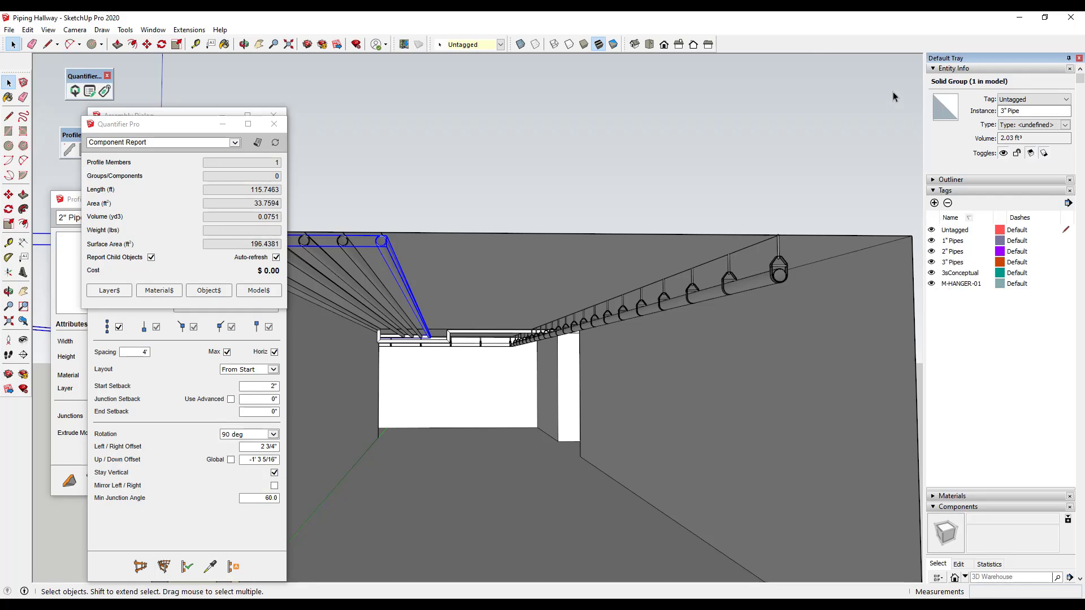
Assign all five 3" pipe groups on the ceiling to the 3" Pipes tag.
shift+middle_drag(567, 277, 621, 277)
shift+click(428, 266)
shift+click(411, 267)
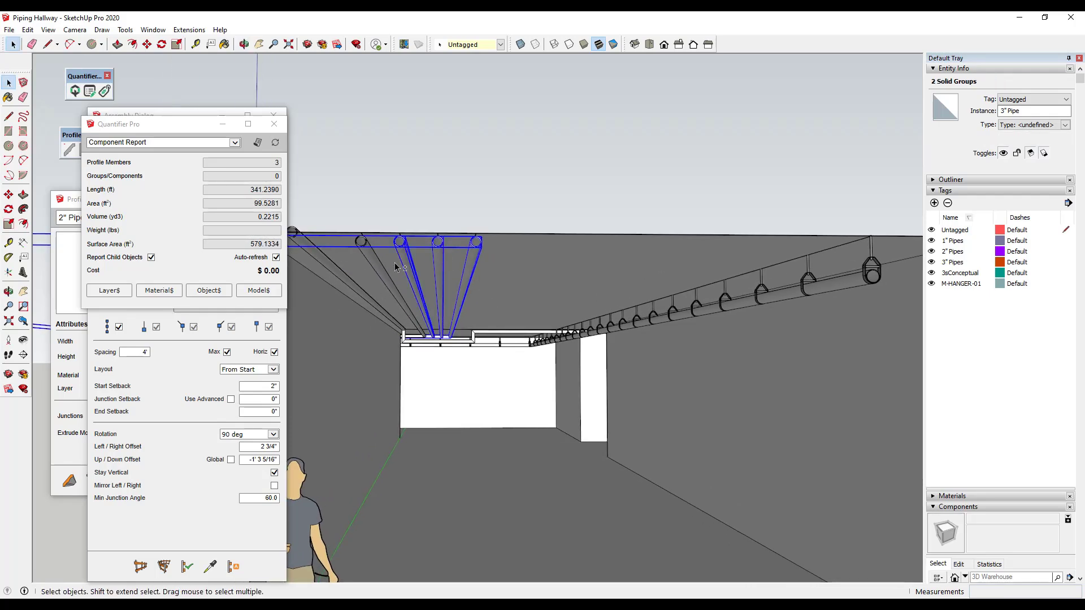
shift+click(374, 265)
shift+click(327, 267)
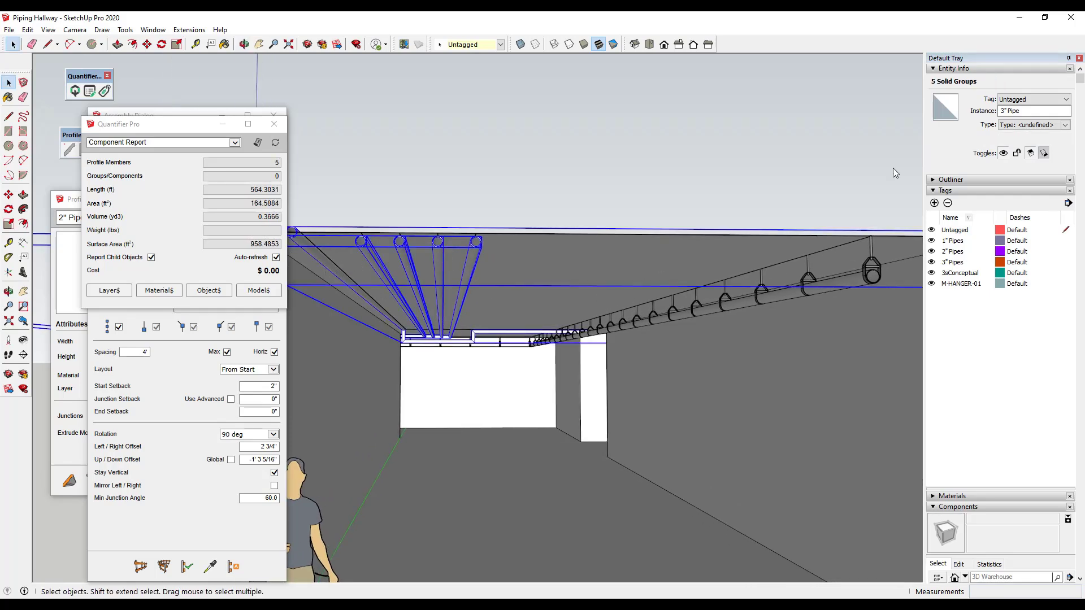
click(1034, 99)
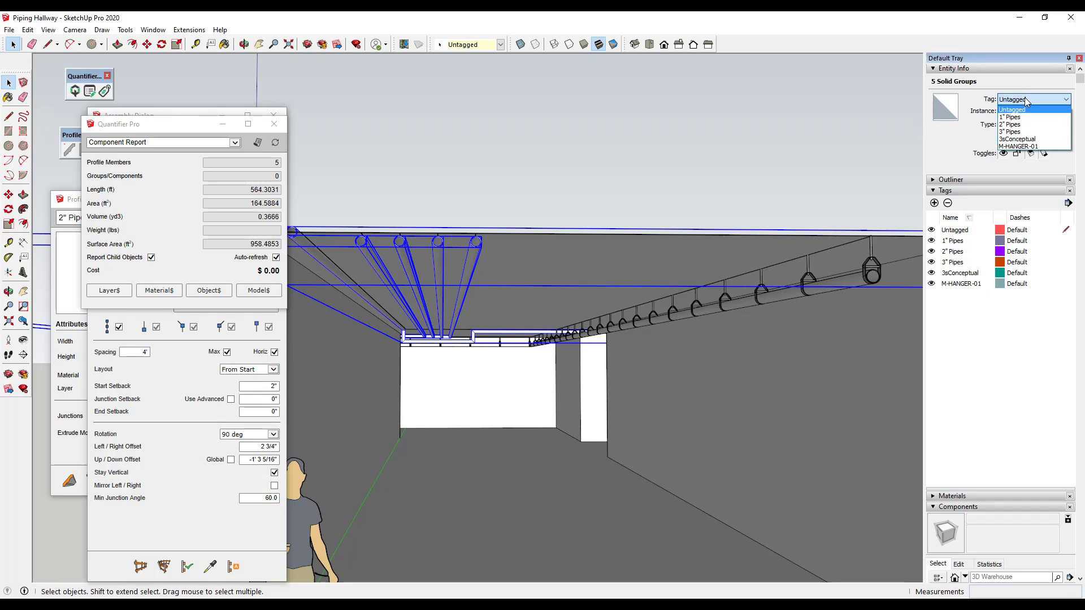
click(1025, 132)
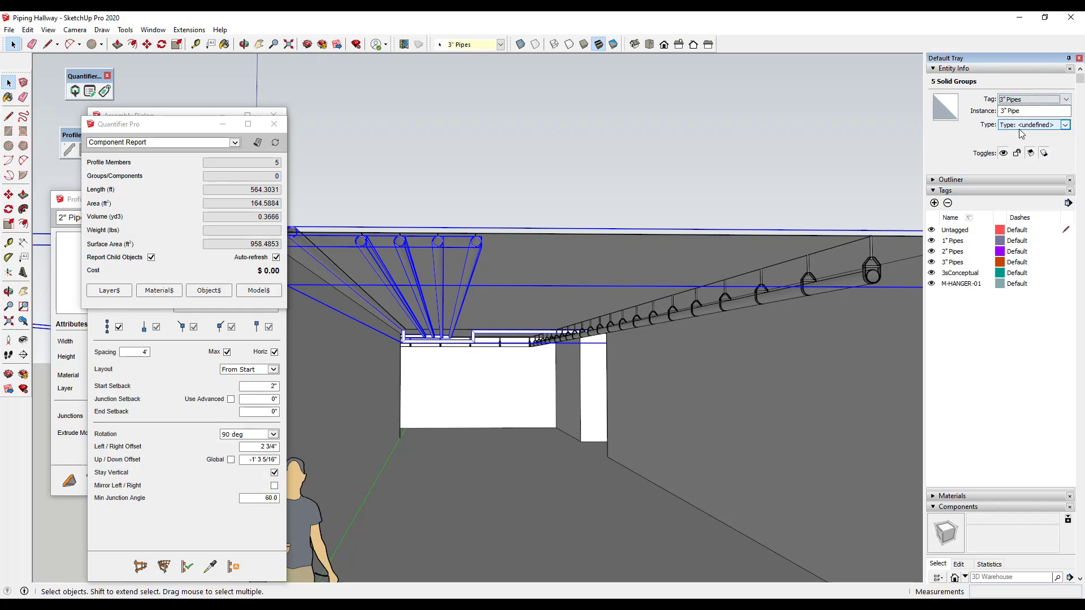
Assign the 2" pipe inside the hanger assembly group to the 2" Pipes tag.
click(783, 302)
double_click(783, 302)
click(783, 301)
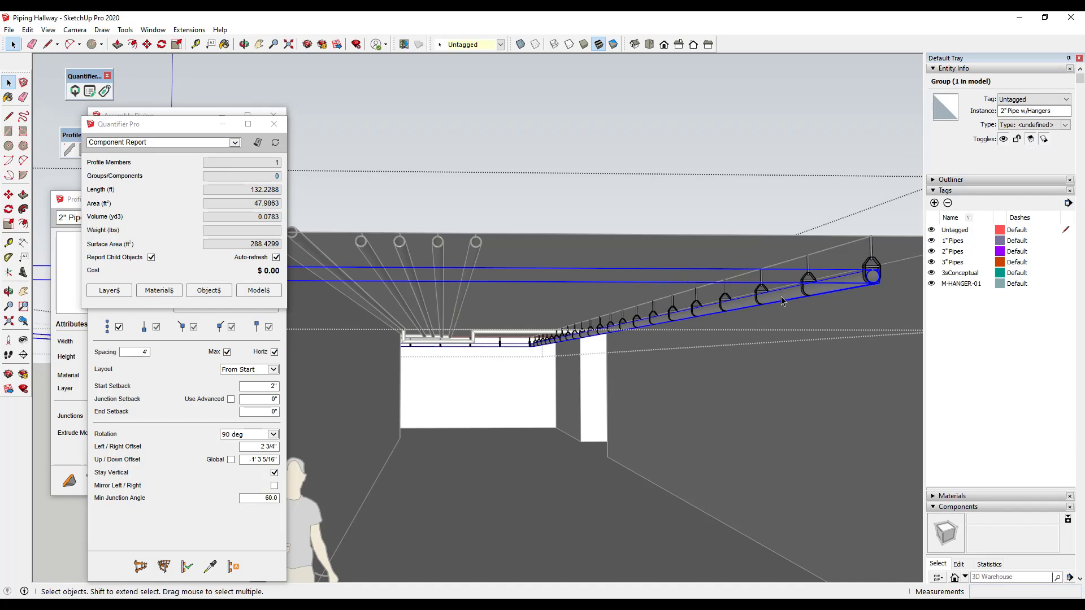
click(1033, 99)
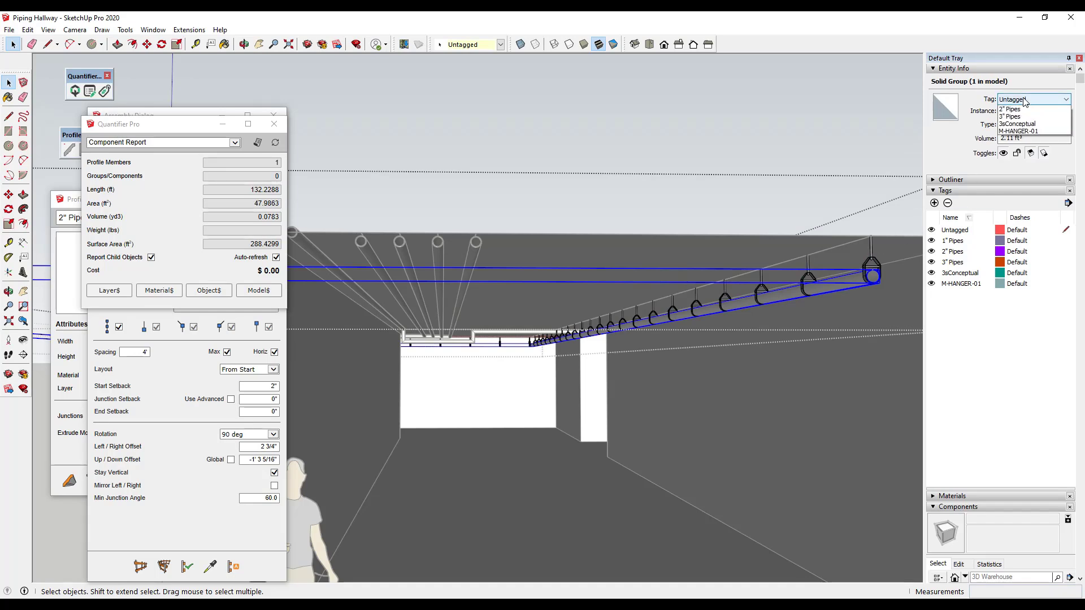
click(1026, 125)
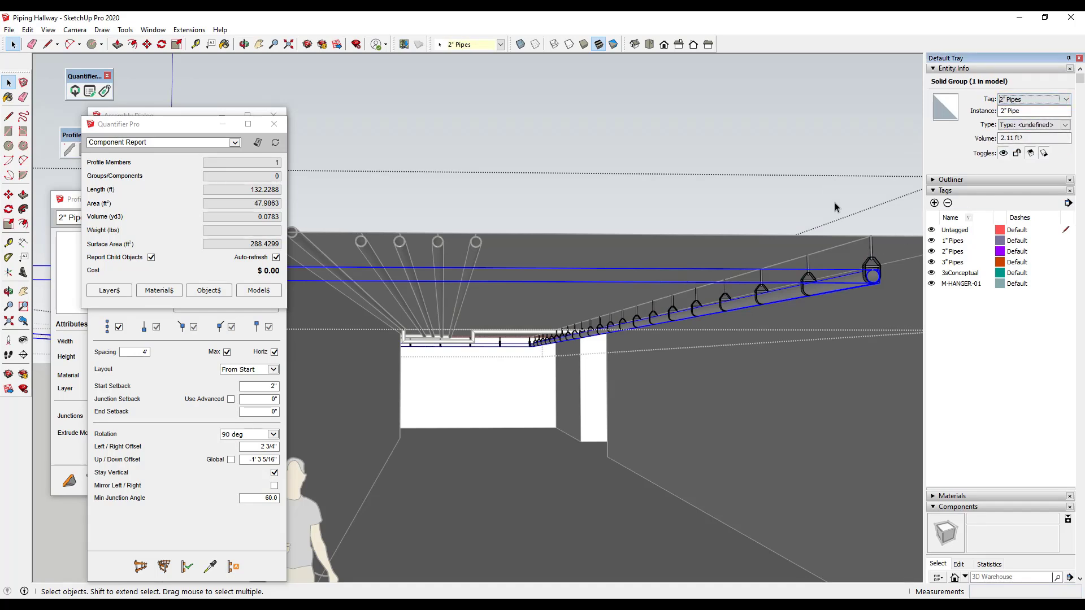
Create a tag named Hangers and assign it to all clevis hangers in the assembly group, excluding the pipe.
click(870, 265)
mouse_move(870, 266)
middle_down()
mouse_move(844, 262)
mouse_move(873, 263)
middle_up()
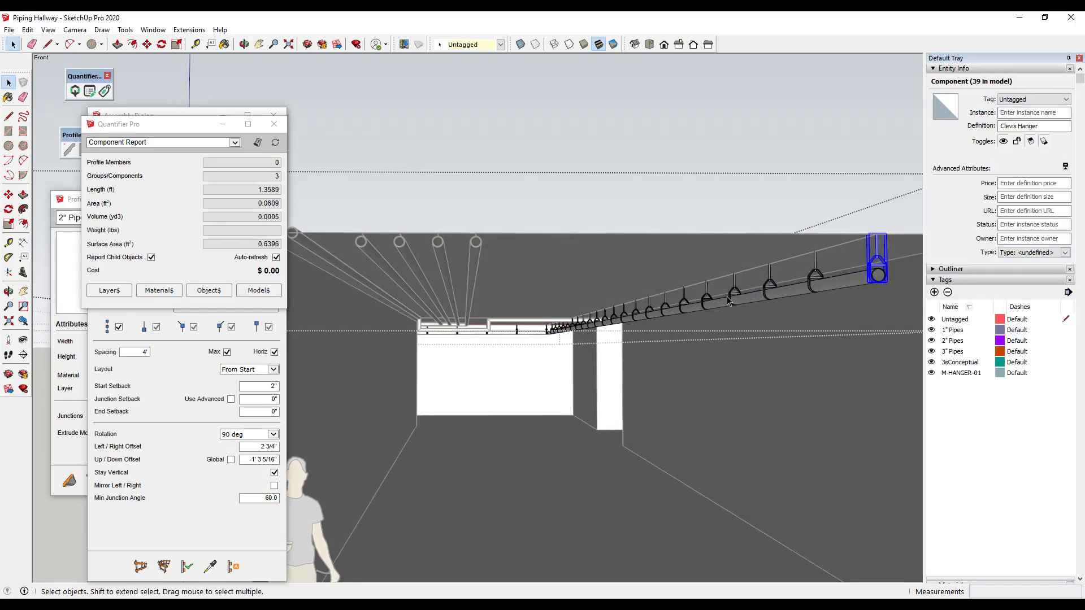
scroll(672, 305, down, 3)
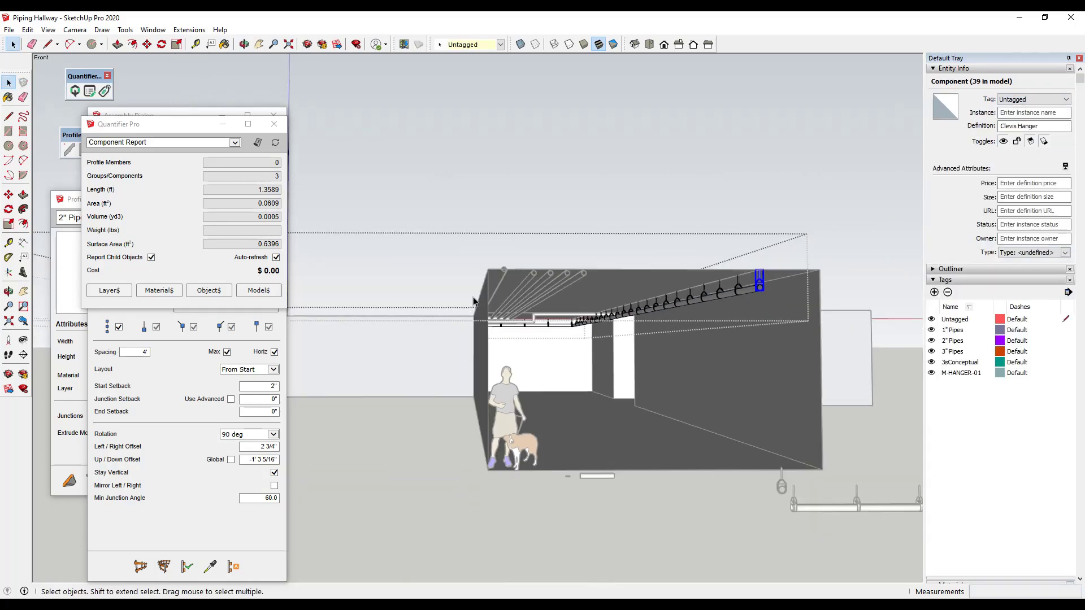
scroll(569, 306, down, 3)
middle_drag(406, 292, 762, 338)
key(ctrl+a)
scroll(700, 284, up, 5)
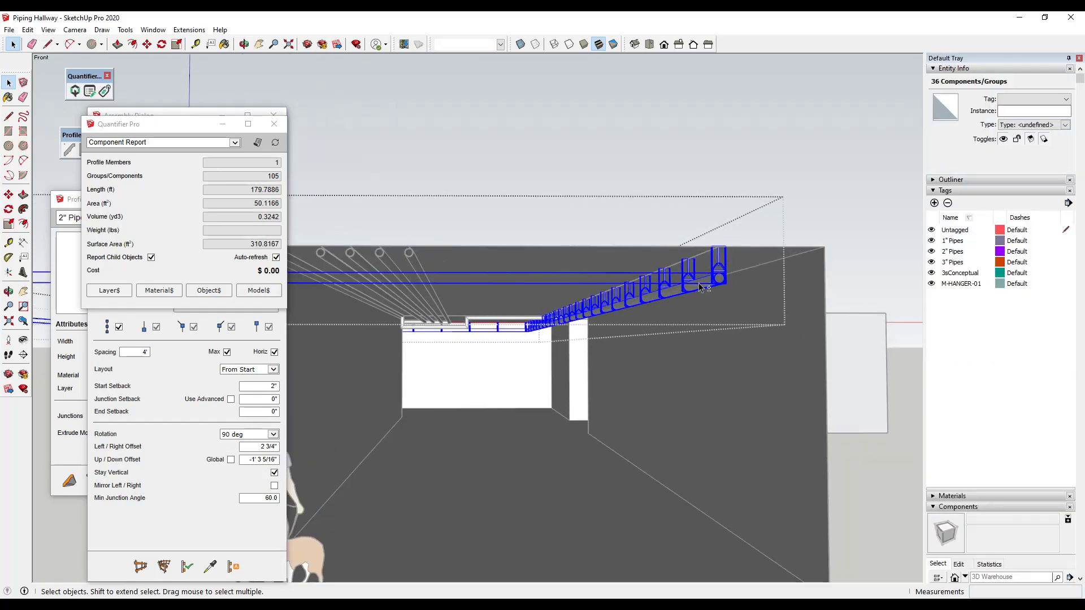
shift+click(702, 282)
click(934, 292)
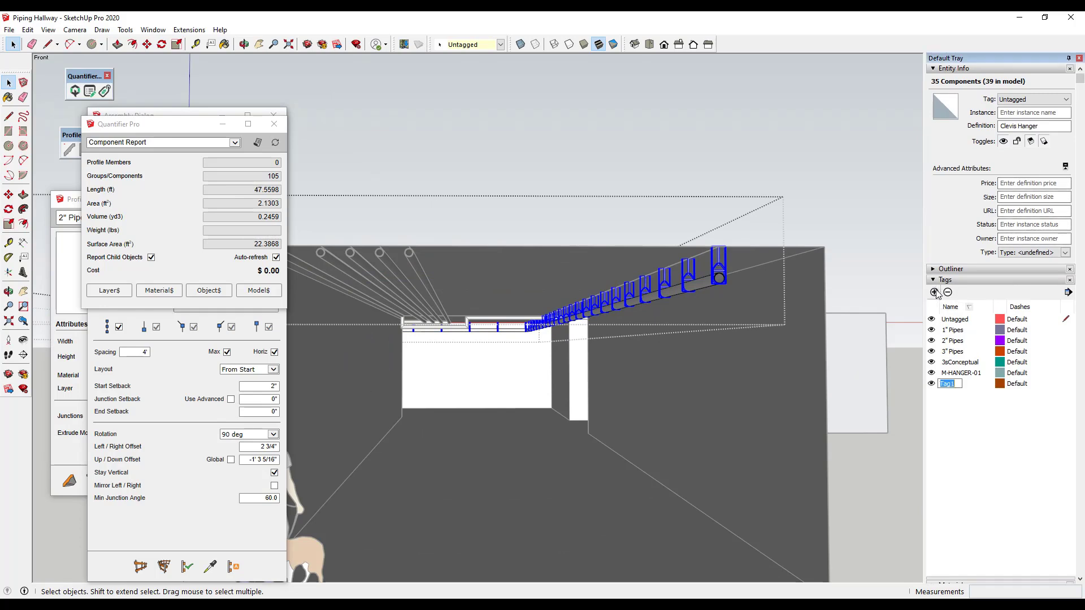
text(Hangers)
key(Return)
click(1006, 99)
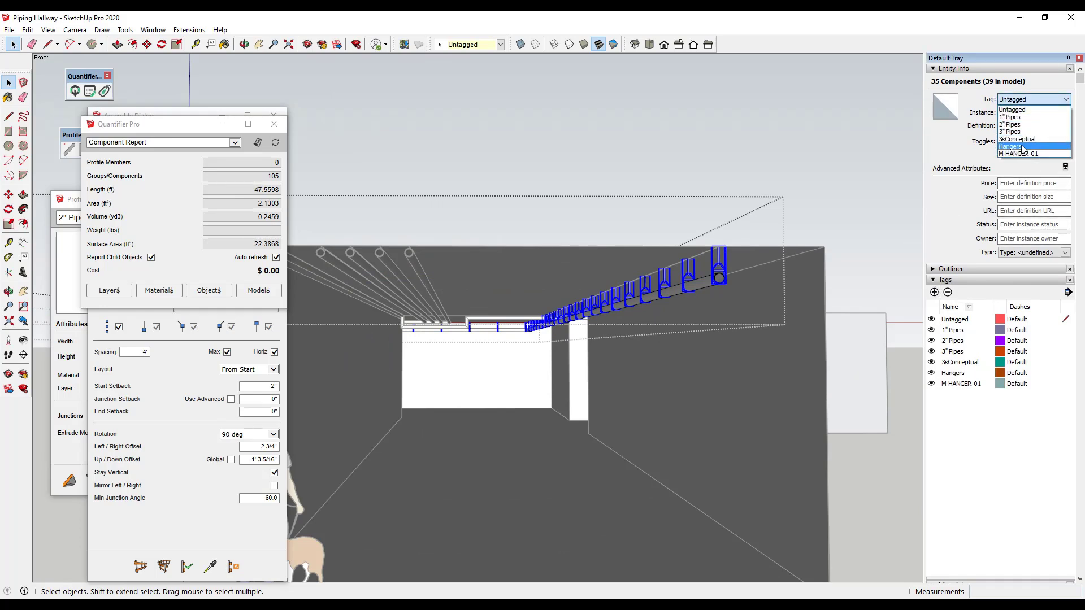
click(1025, 147)
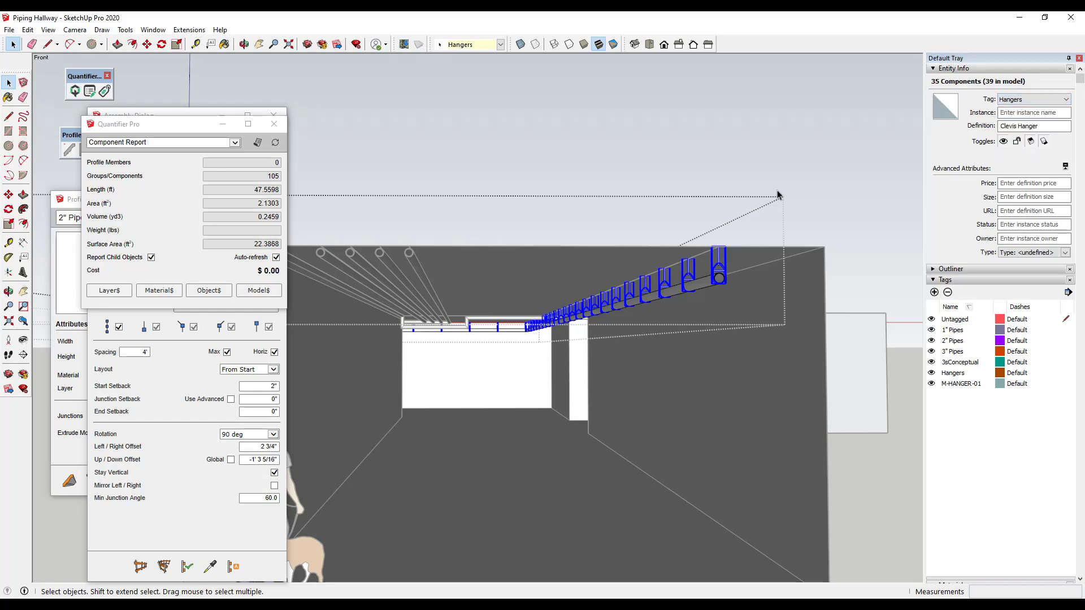
scroll(775, 195, down, 2)
click(558, 288)
Select the five 3" ceiling pipes and the hanger assembly run to check their component report.
scroll(631, 303, down, 2)
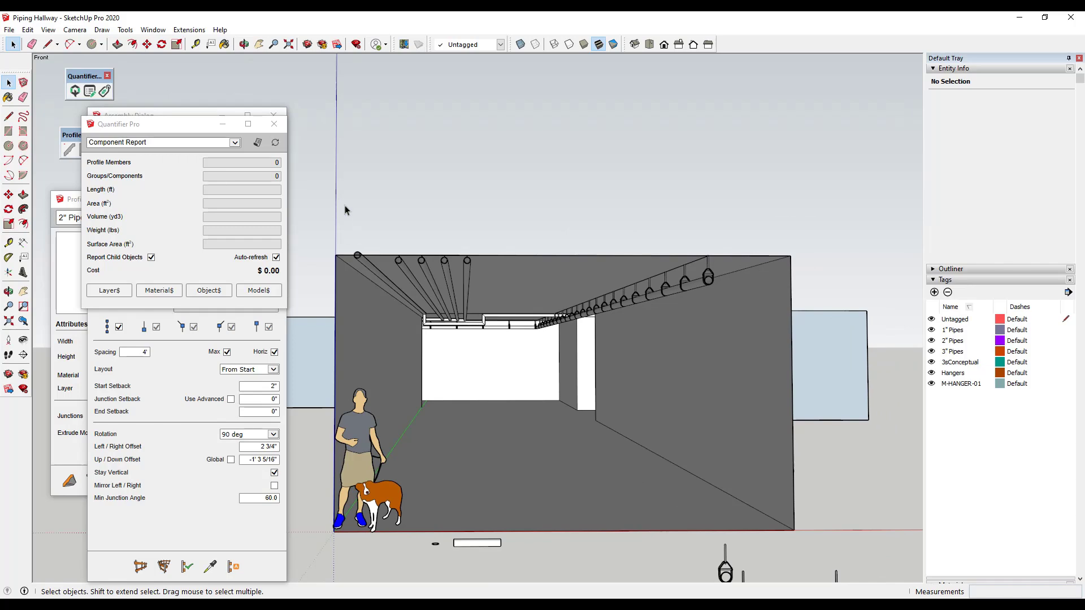
click(490, 321)
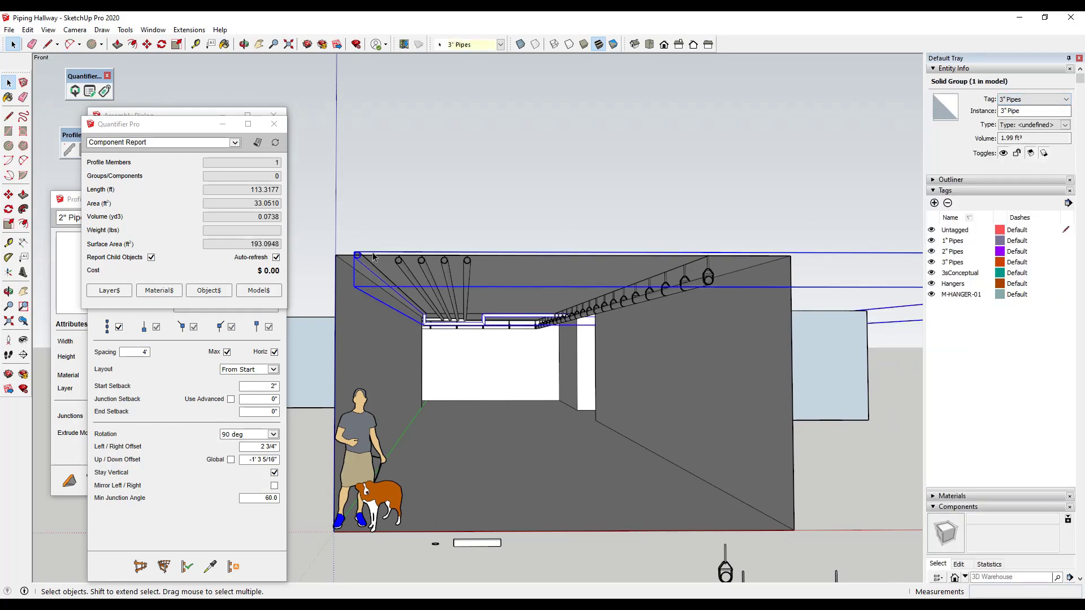
shift+click(401, 263)
shift+click(419, 269)
shift+click(447, 268)
shift+click(469, 273)
shift+click(611, 308)
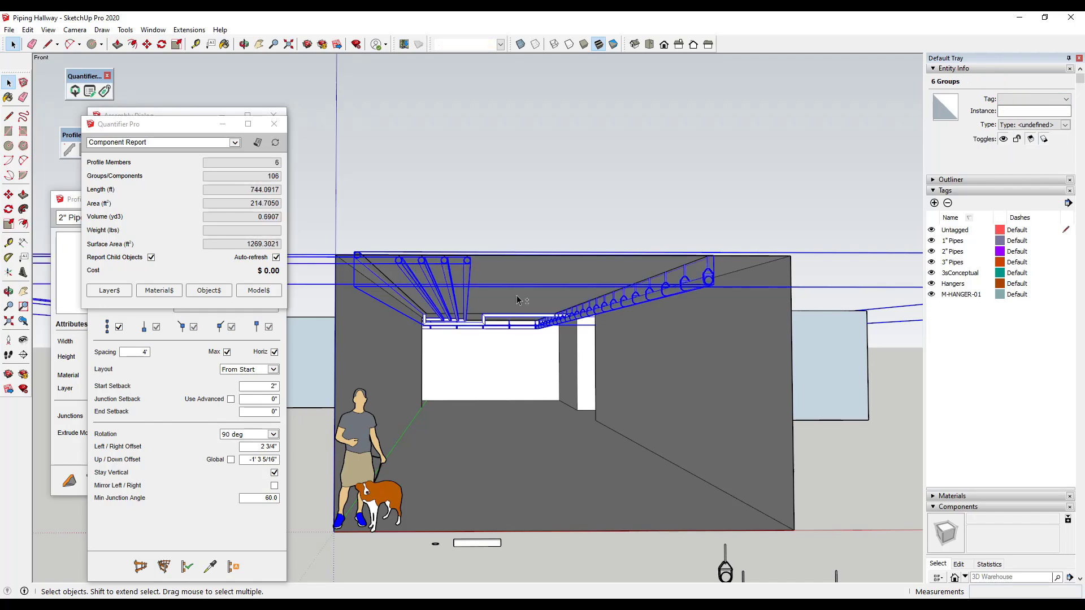
Add a layer cost item for 2" Pipes measured in ft with a unit cost of 2.50.
drag(193, 126, 320, 124)
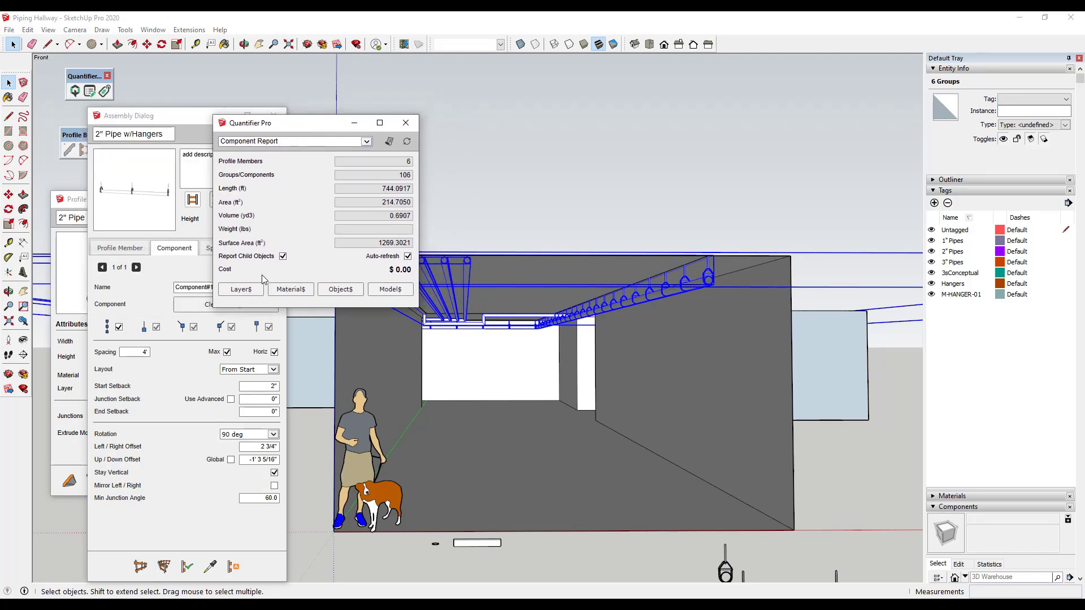
click(242, 289)
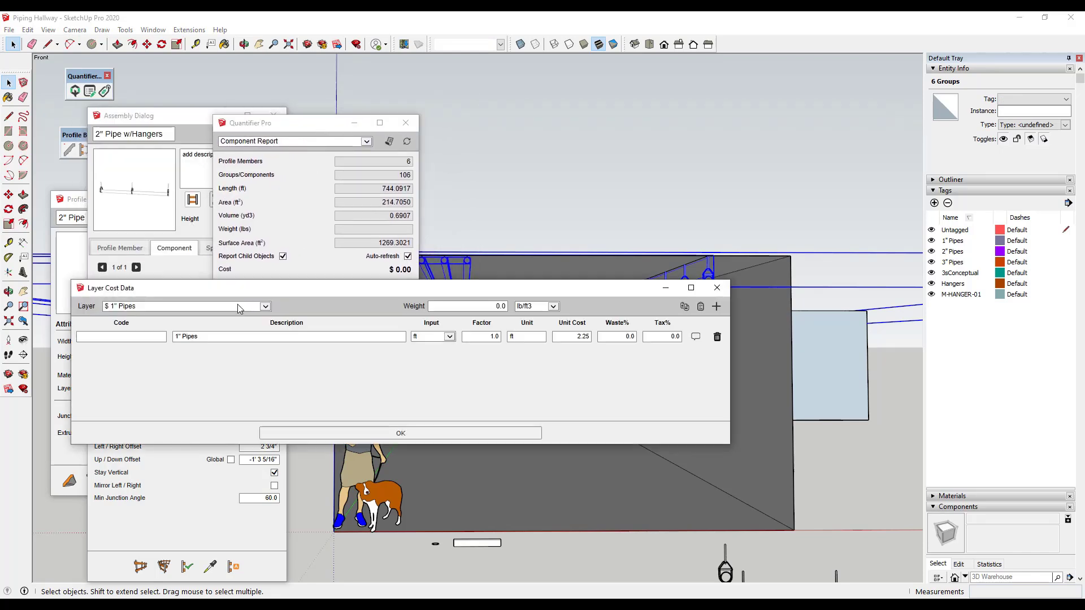
click(252, 308)
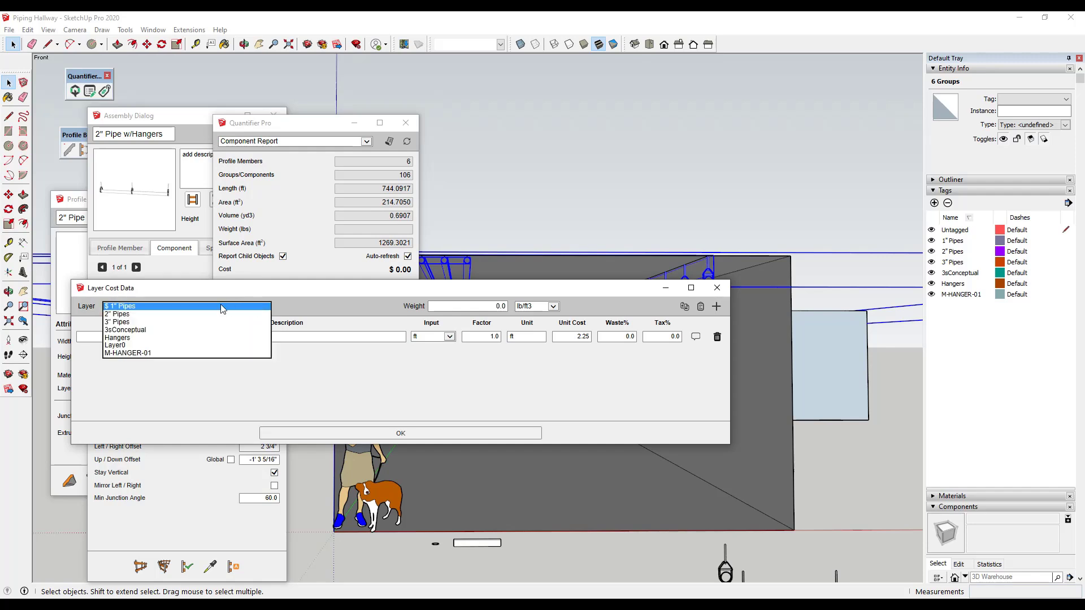
click(124, 315)
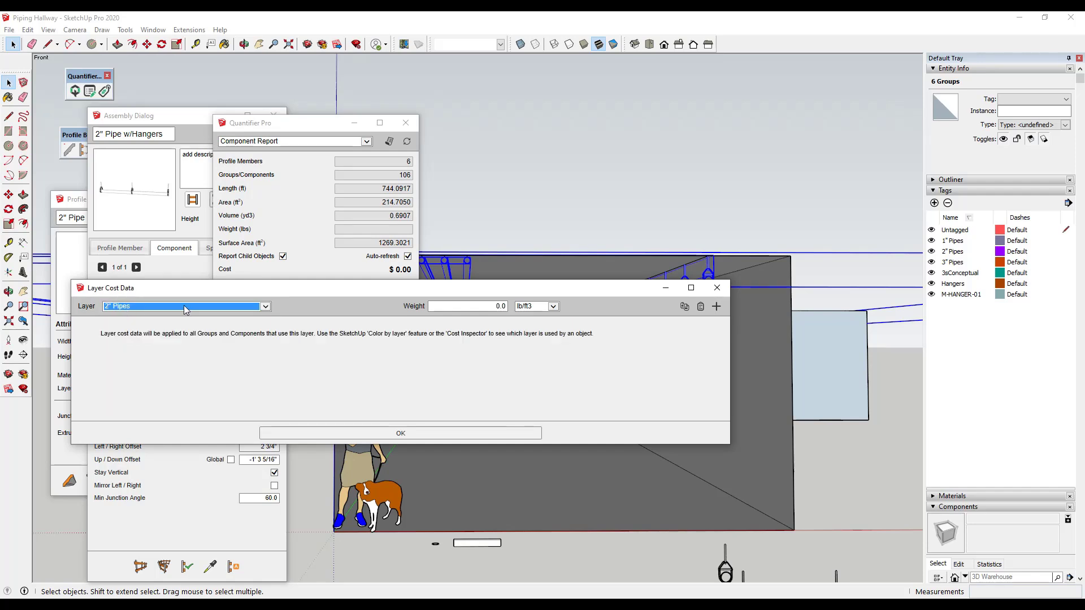
click(716, 308)
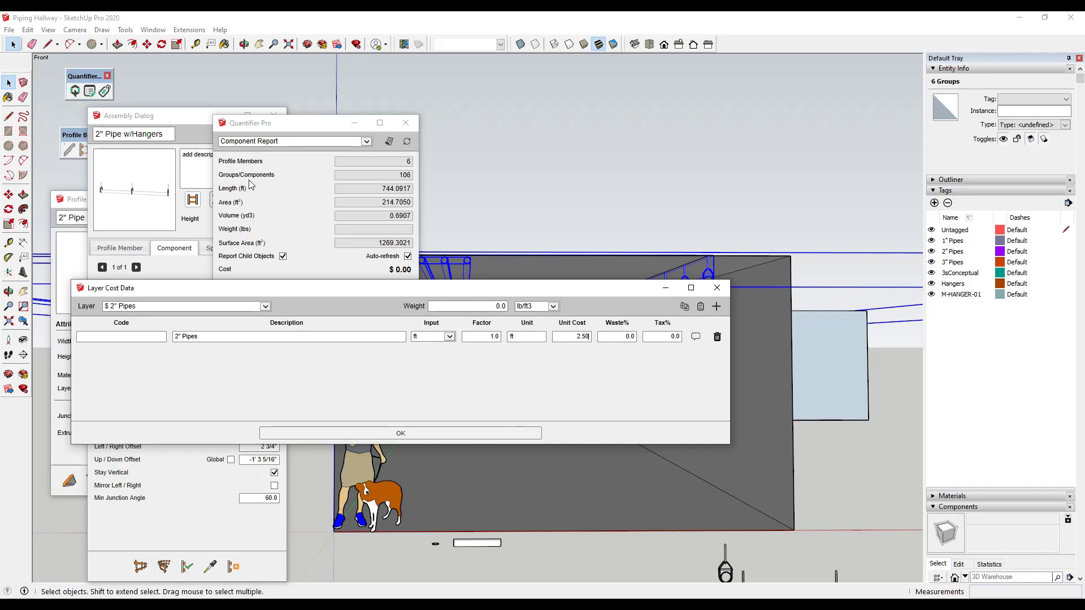
click(400, 434)
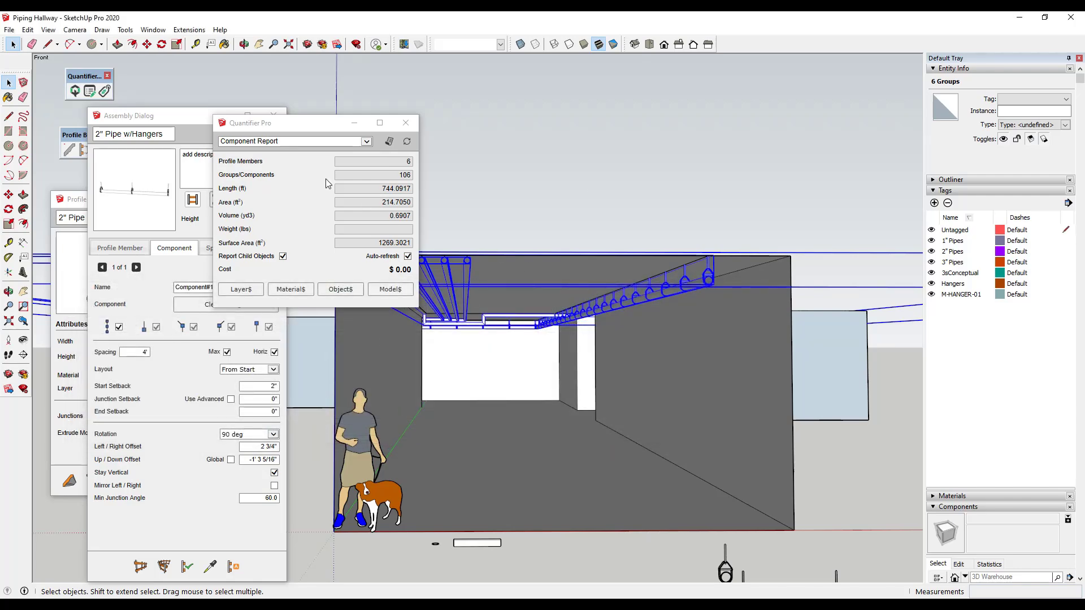
Add a layer cost item for 3" Pipes with a unit cost of 3 per foot.
click(242, 290)
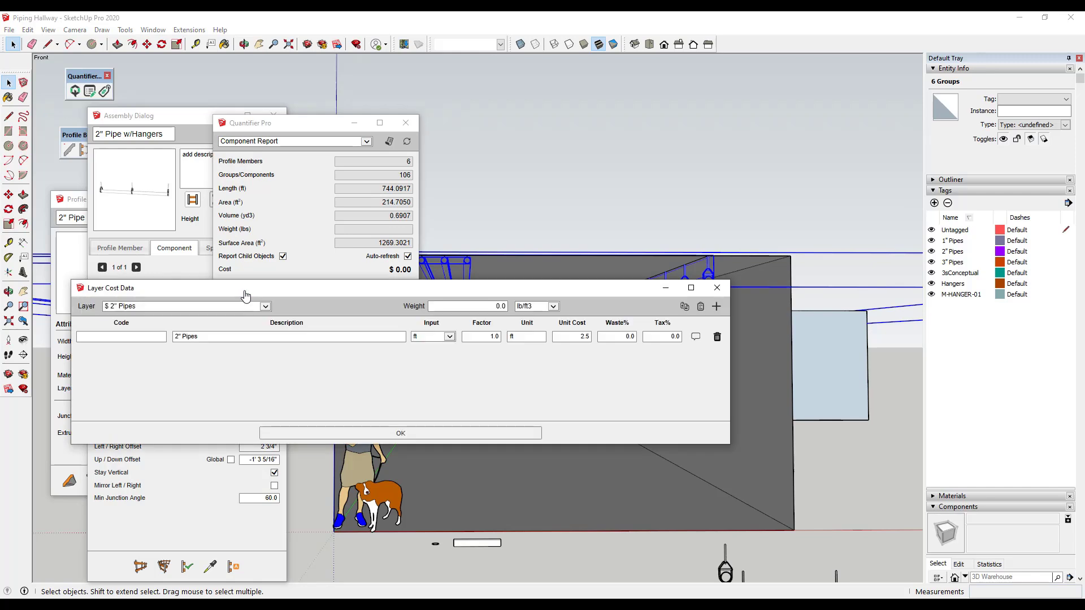
click(241, 307)
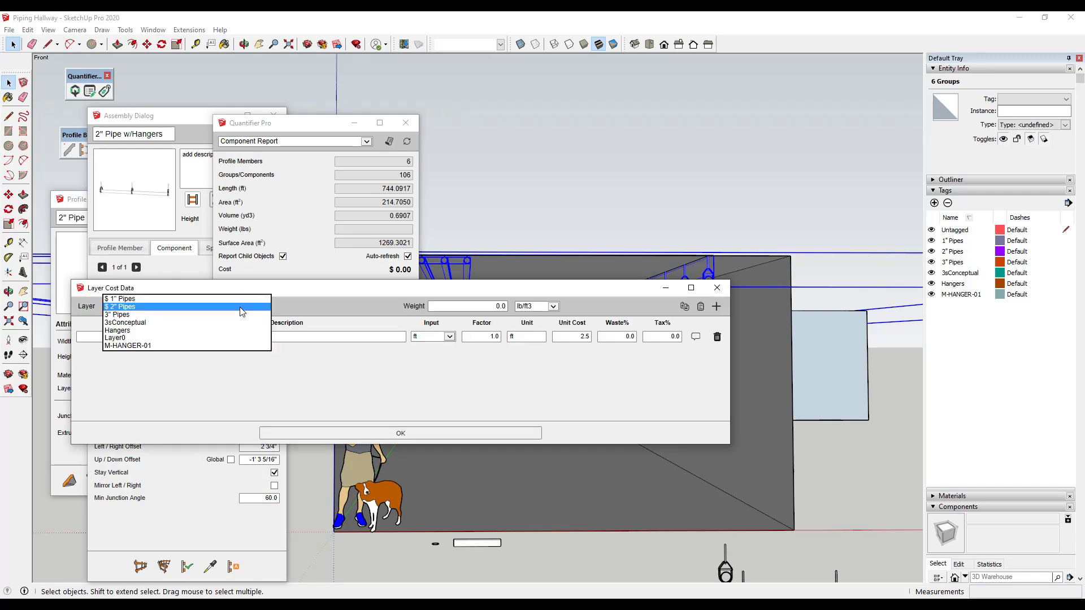
click(144, 315)
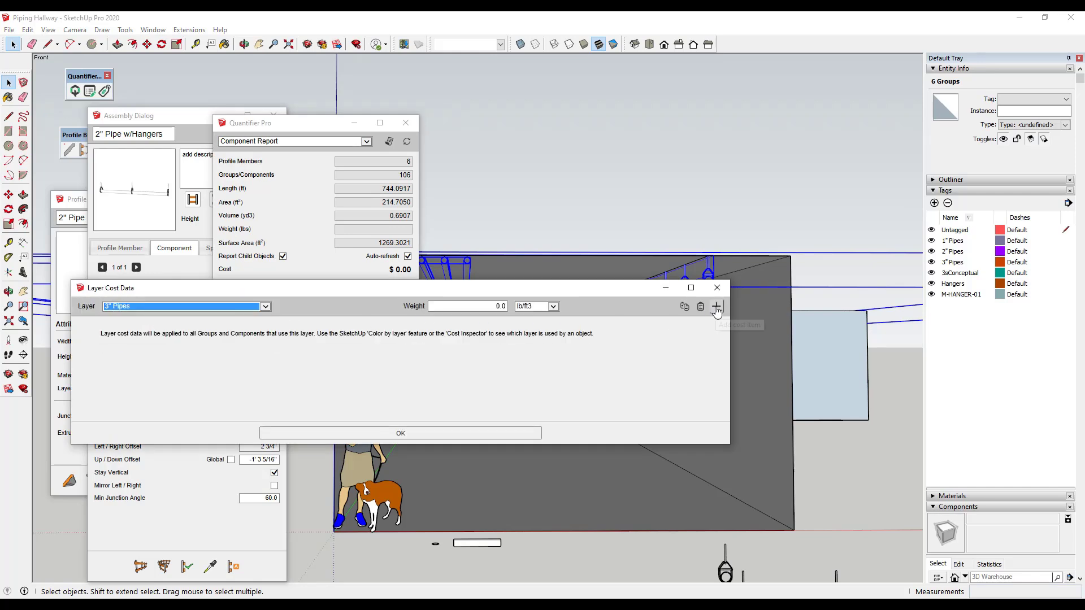
text(3)
click(435, 433)
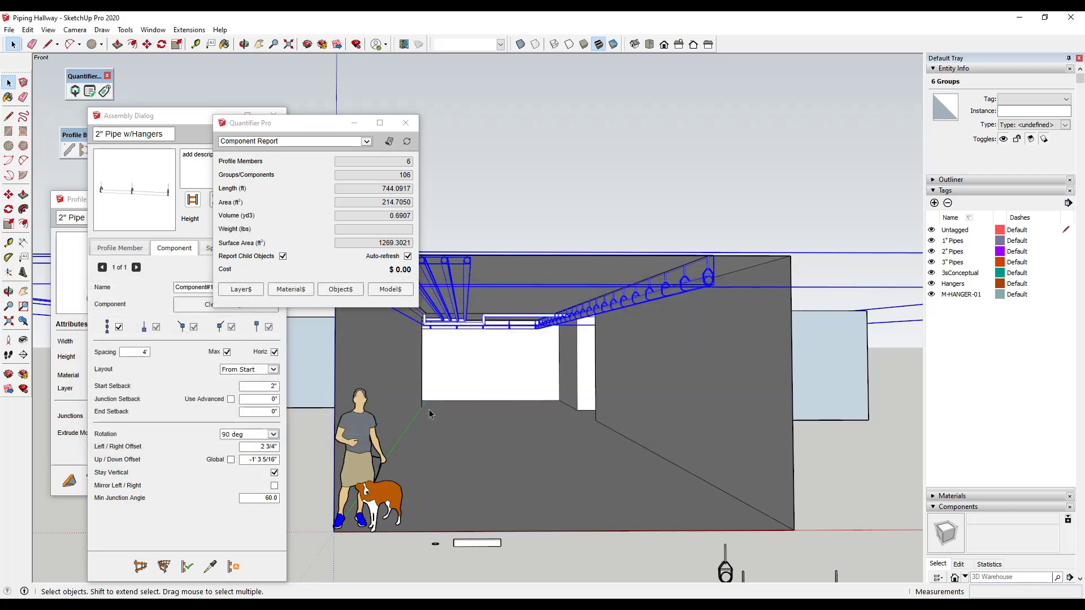
Add an object cost item to the Clevis Hanger component with input EA and a unit cost of 3.5.
click(707, 274)
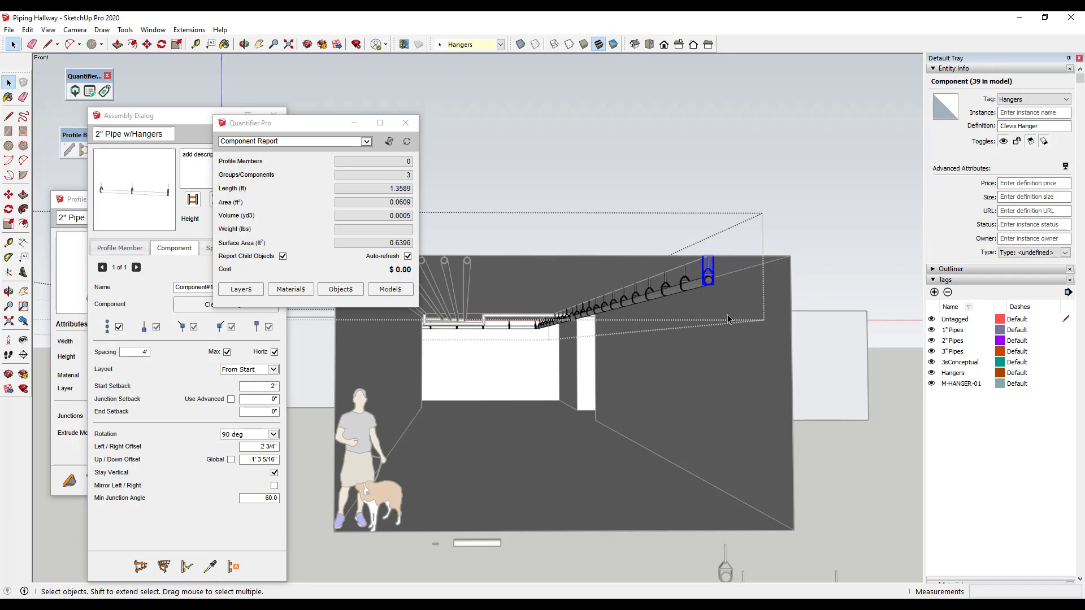
click(340, 289)
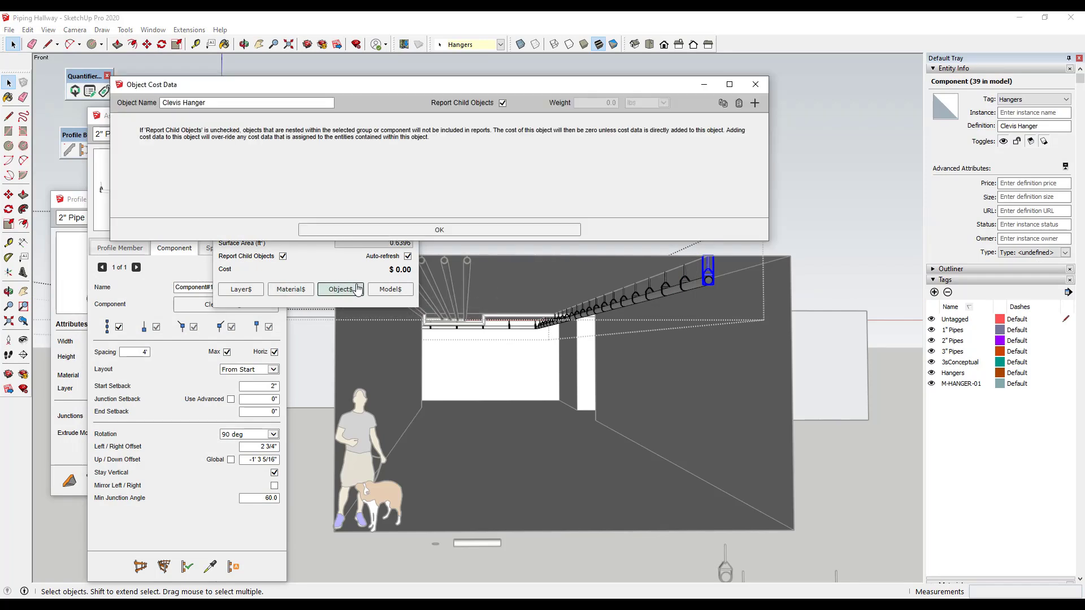
click(755, 104)
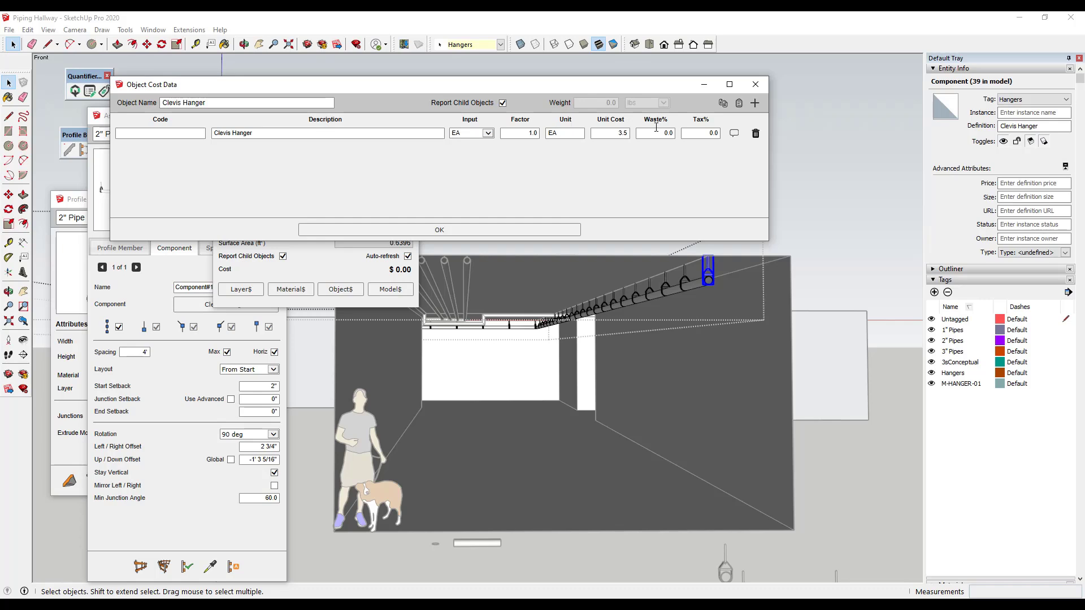
click(438, 232)
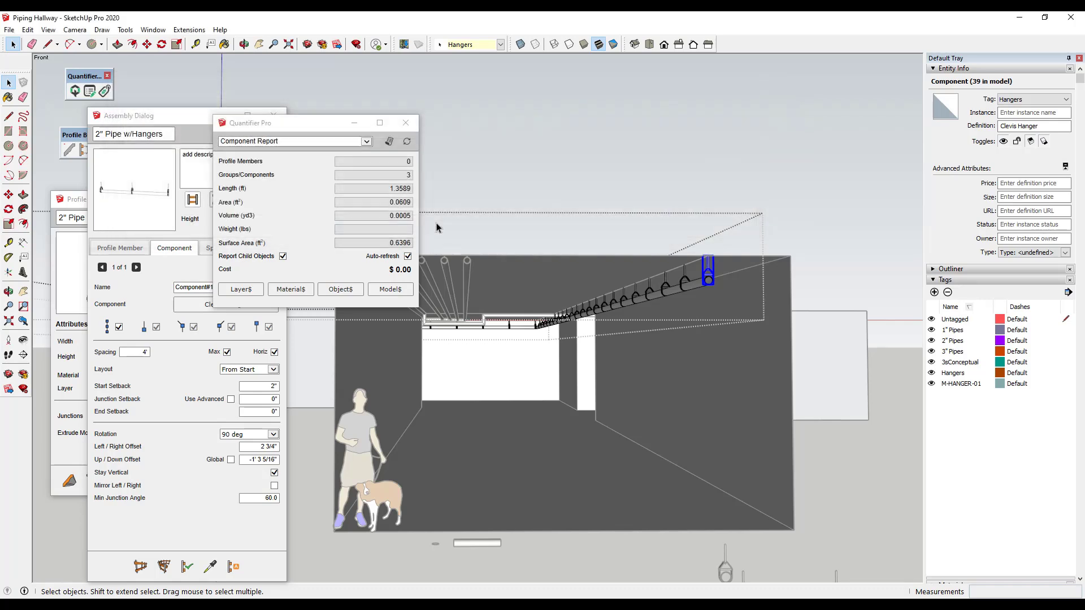
Refresh the component report and check the cost of single hangers and of several hangers selected together.
click(406, 141)
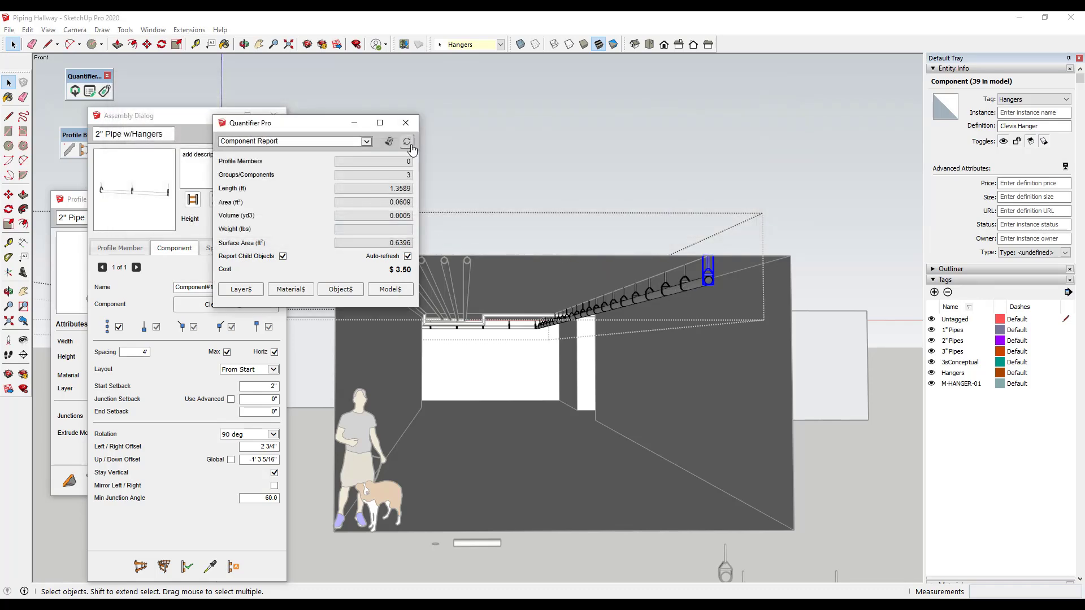
click(685, 282)
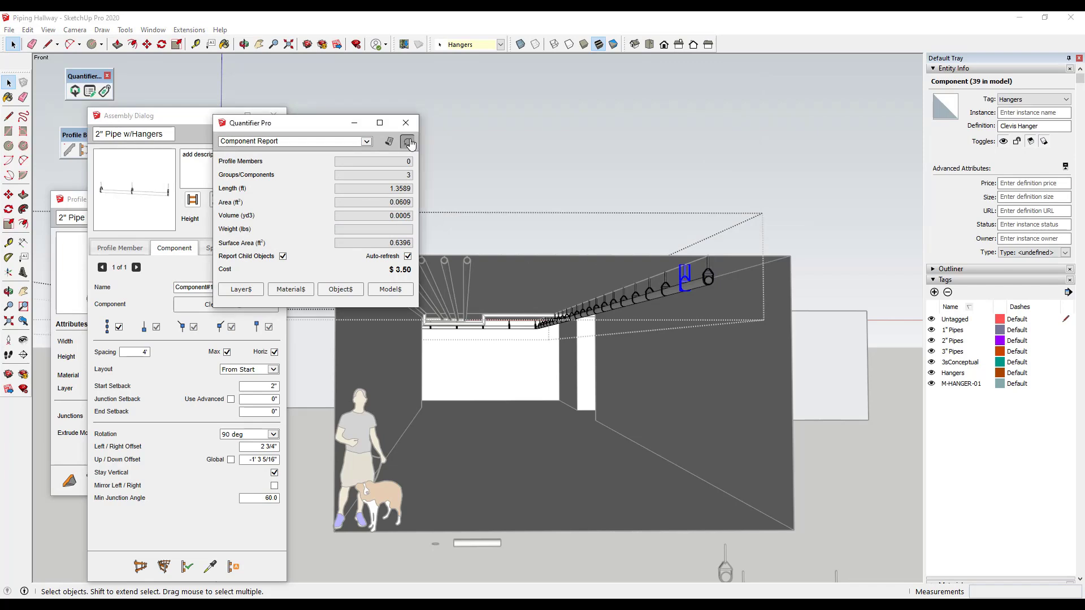
drag(580, 224, 785, 365)
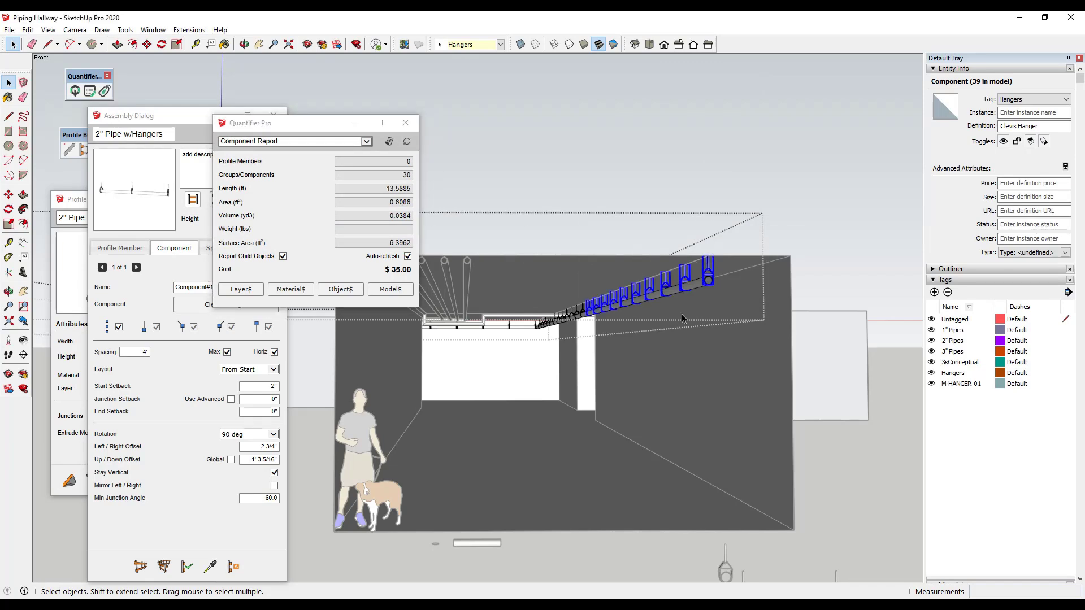
click(708, 233)
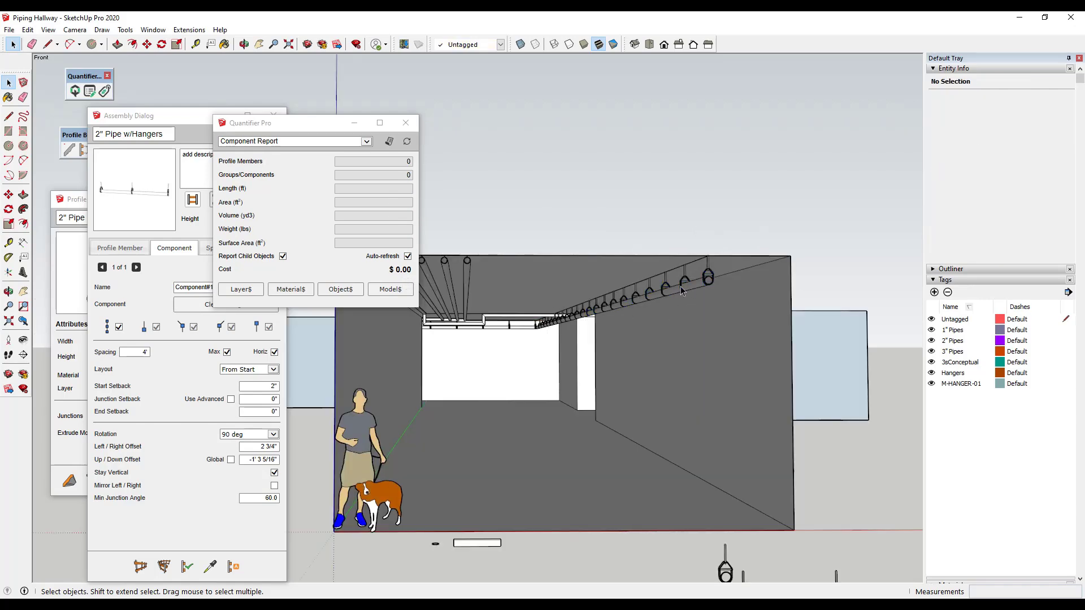
Select all the pipes and hangers without the hallway and generate a Cost Detail Report for them.
scroll(687, 292, down, 2)
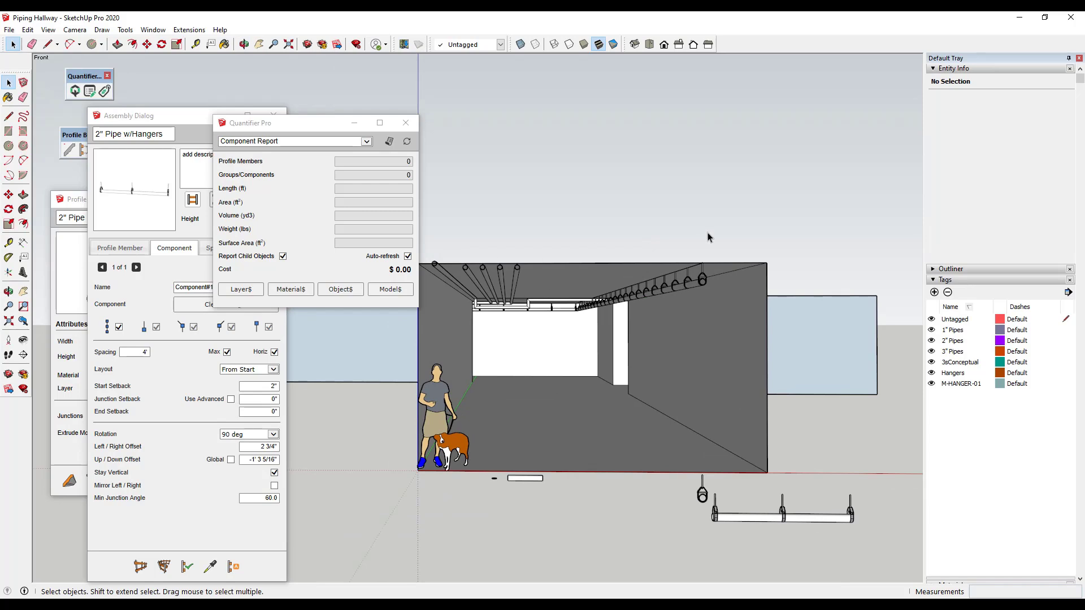
key(ctrl+a)
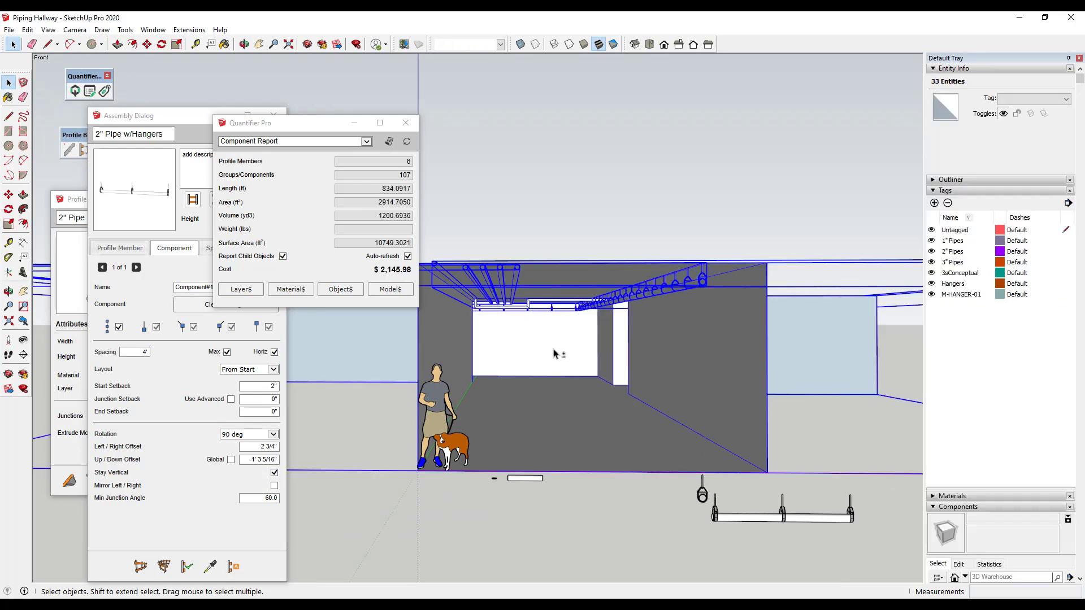
click(365, 142)
click(235, 149)
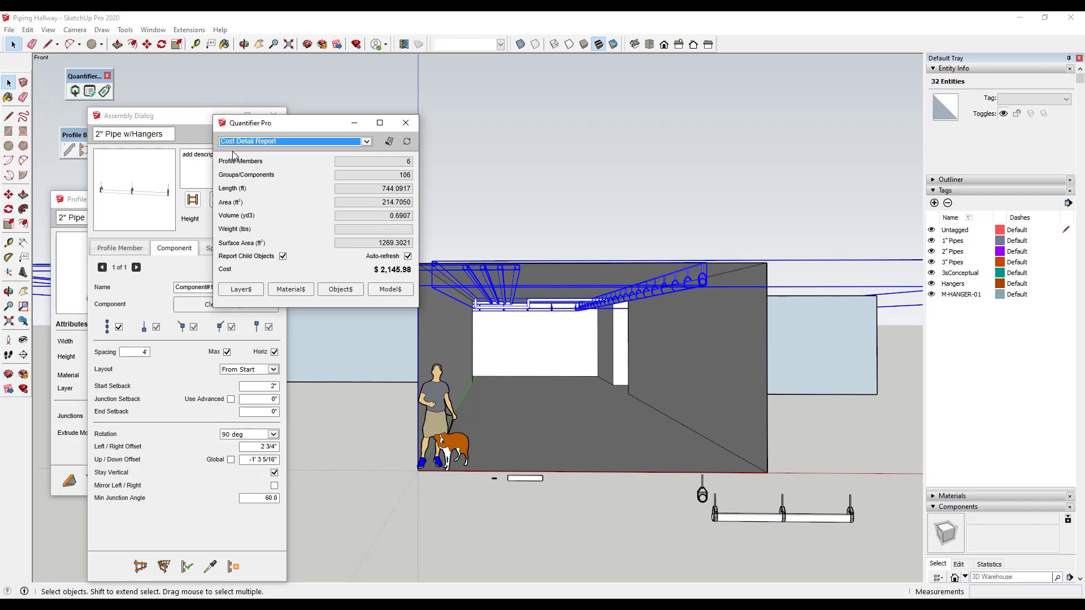
click(389, 142)
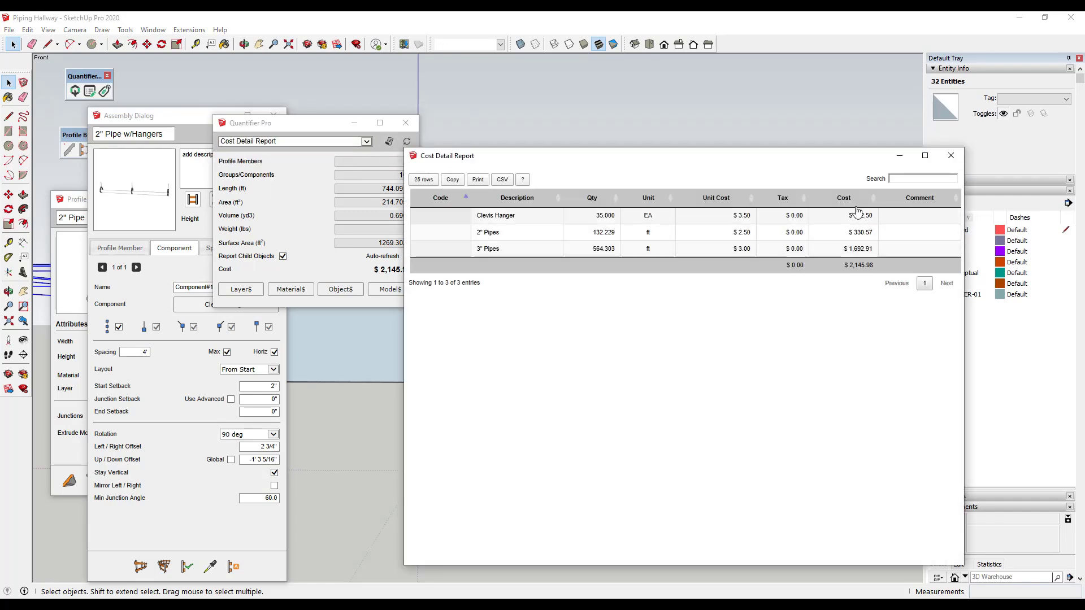